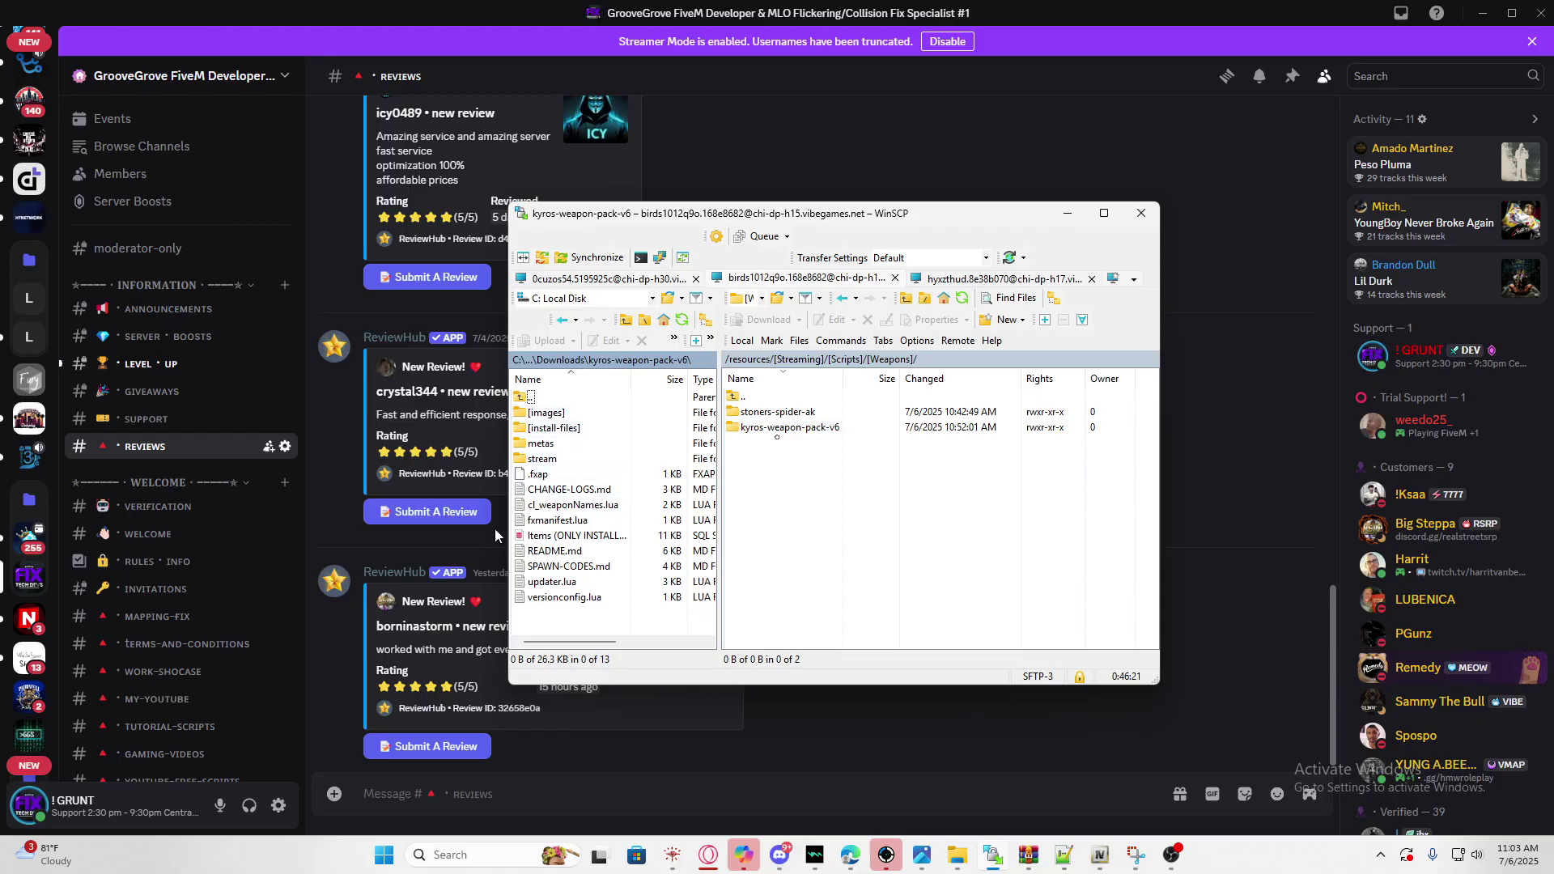
Look through the local kyros-weapon-pack-v6 contents, including its [install-files] folder, and select the [images] and [install-files] folders
click(559, 536)
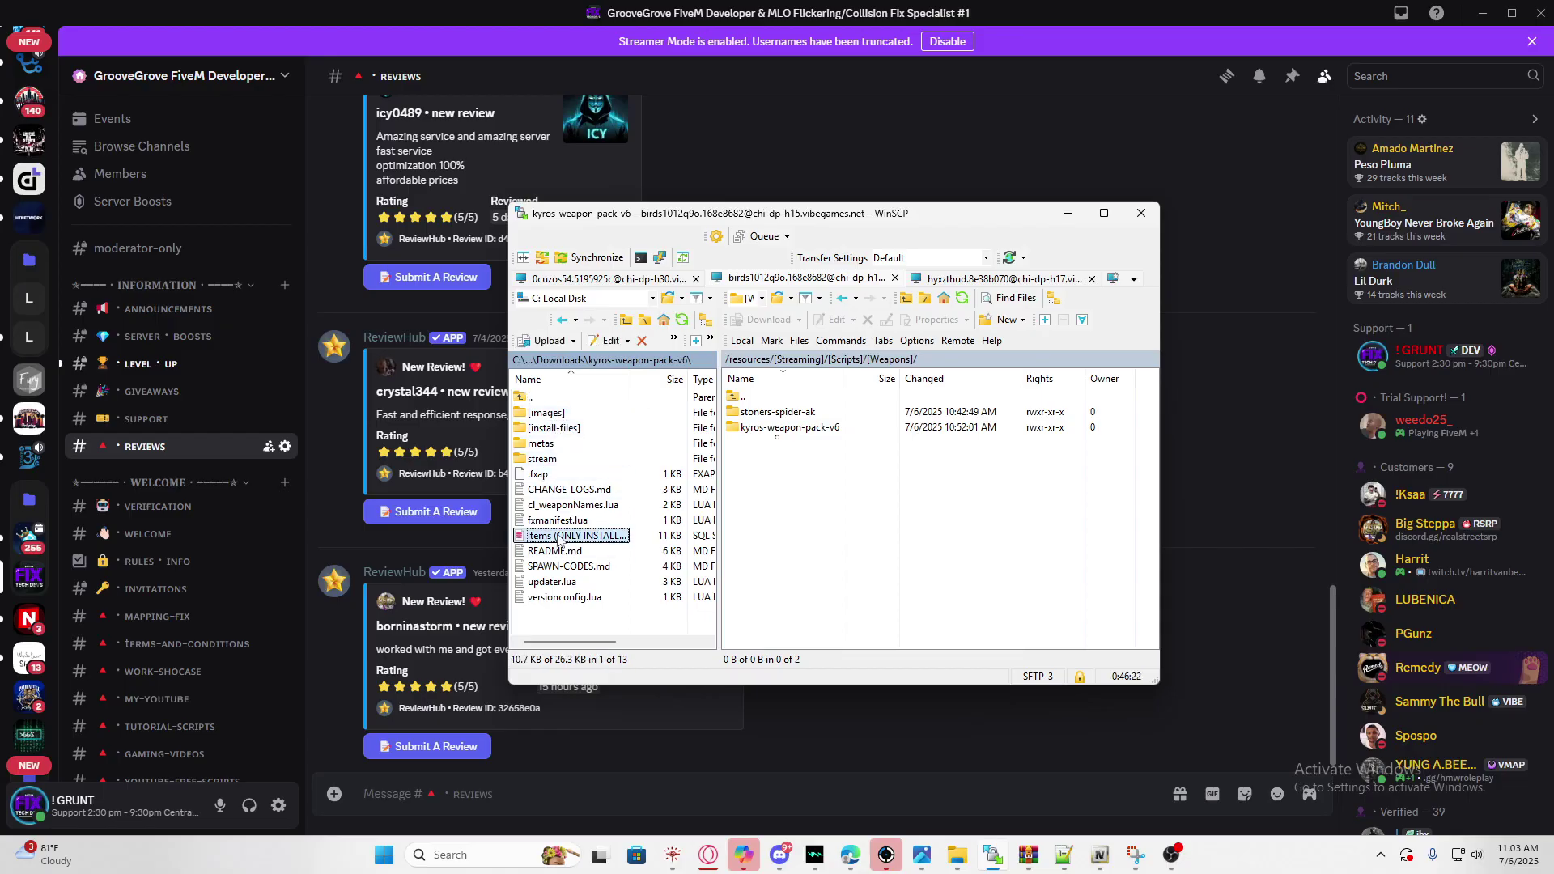
double_click(567, 428)
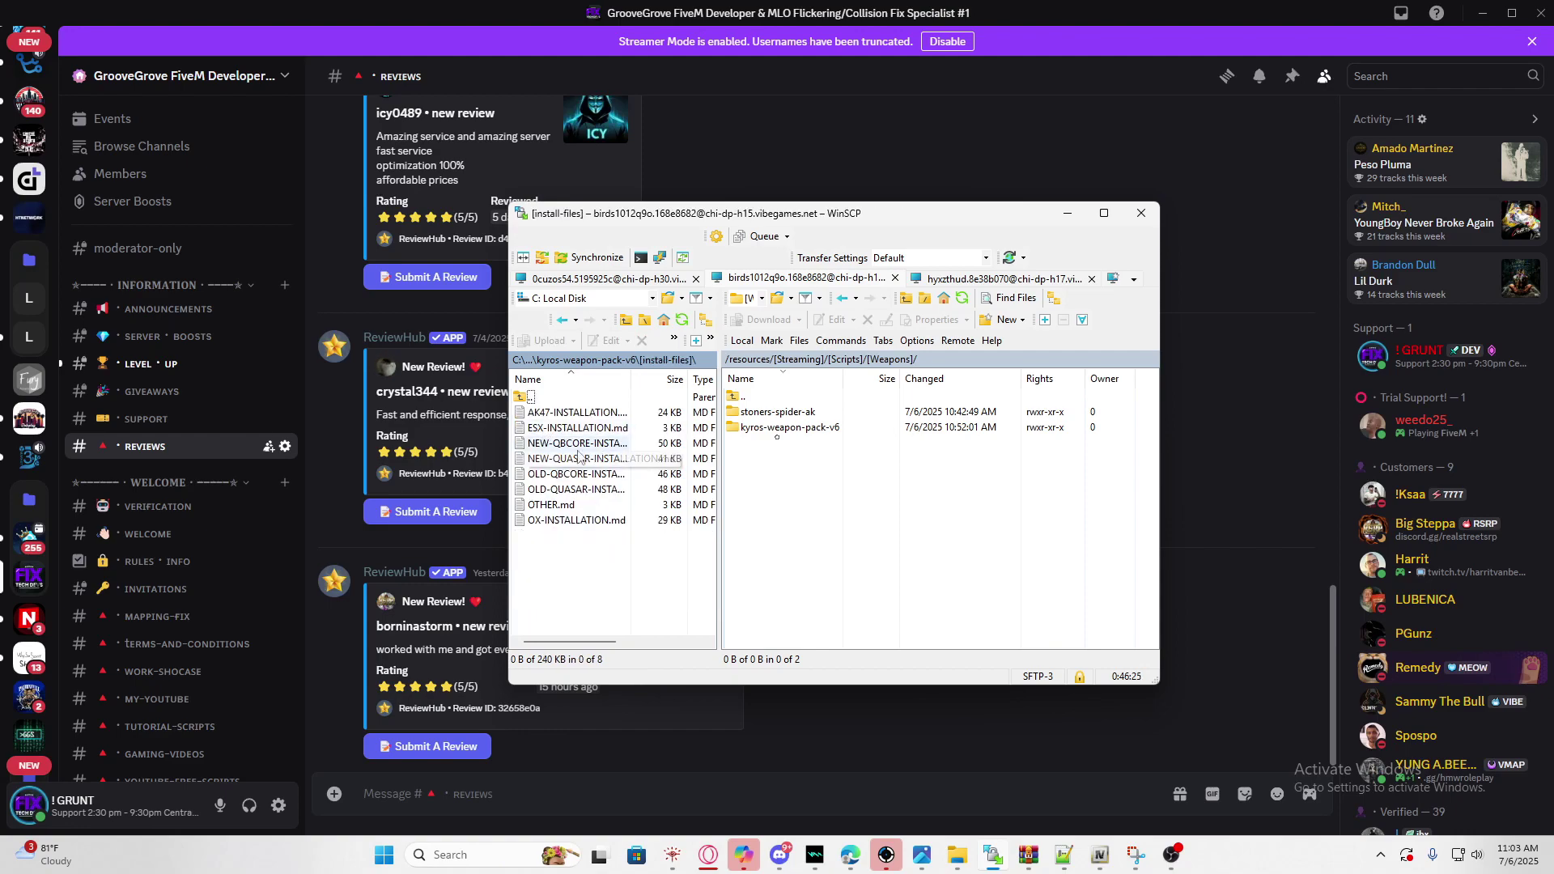
double_click(531, 397)
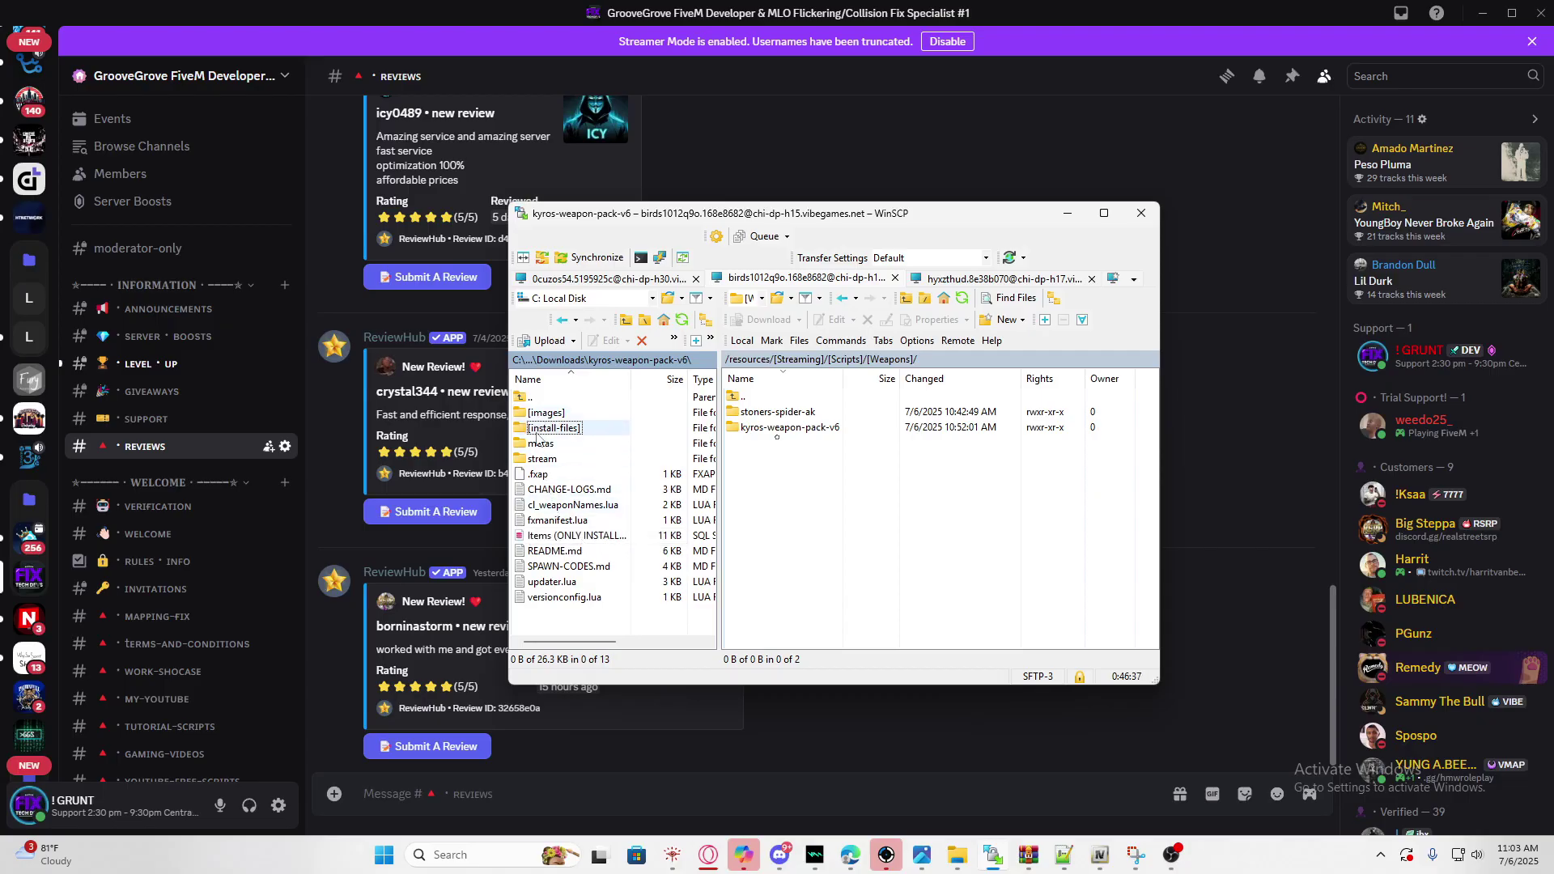
double_click(792, 427)
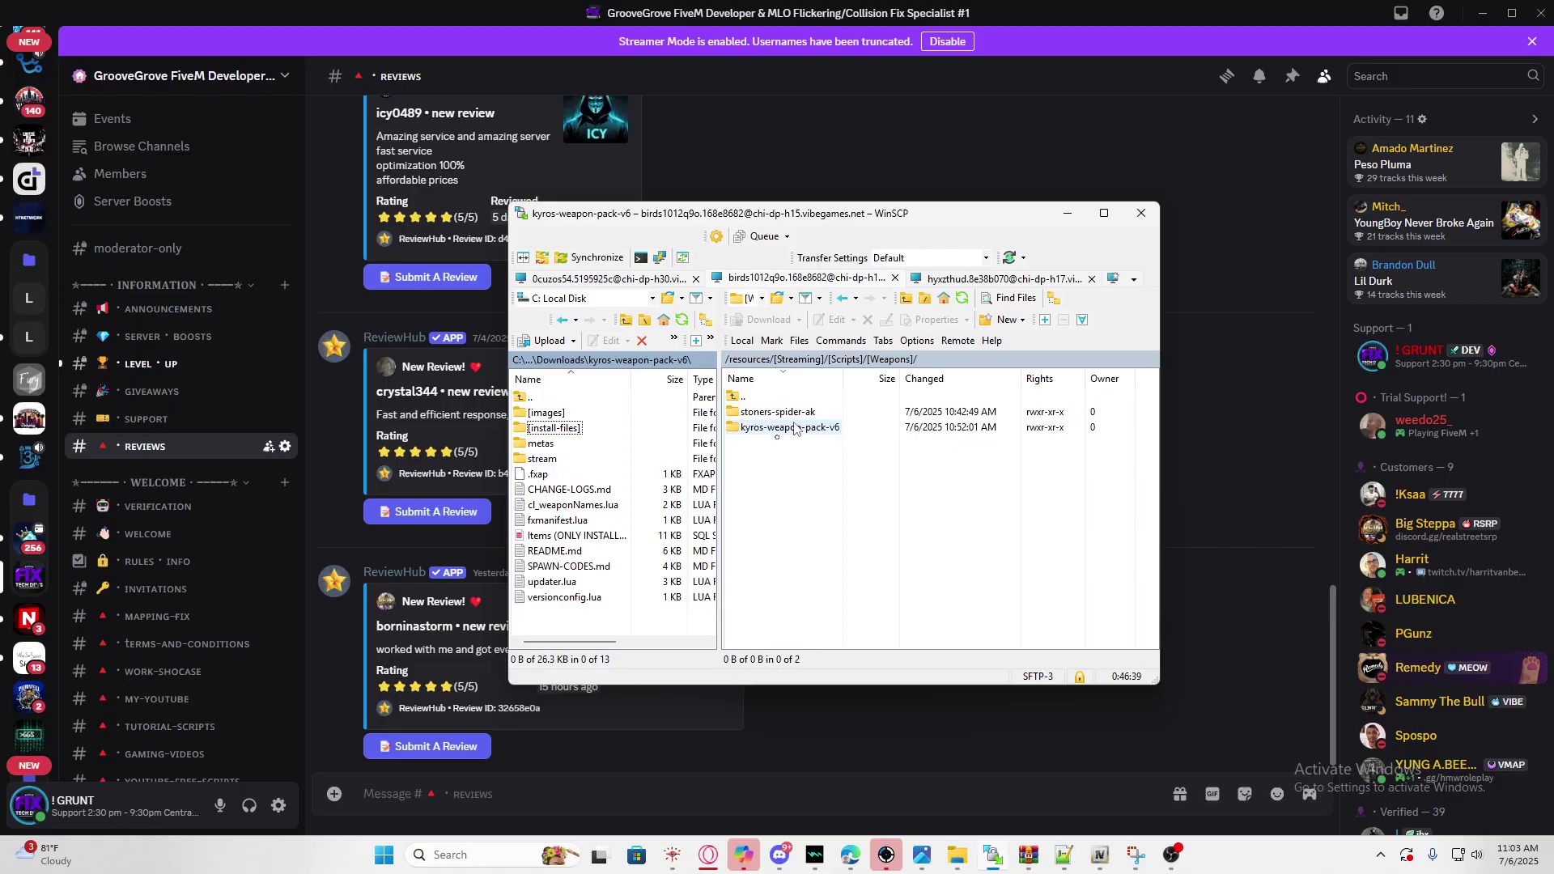
double_click(741, 396)
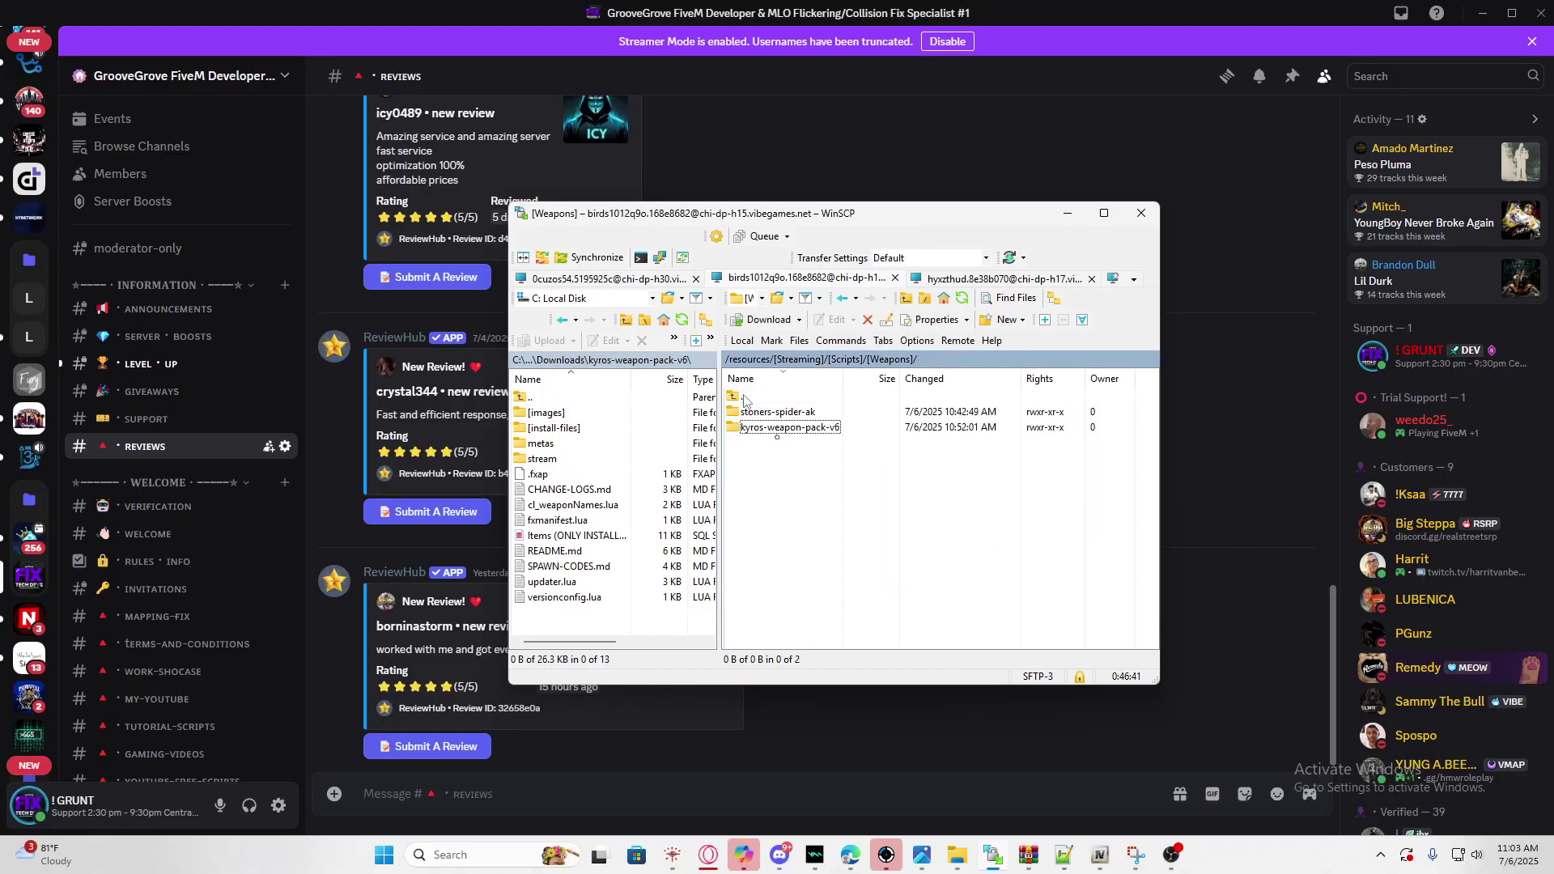
click(536, 435)
shift+click(544, 413)
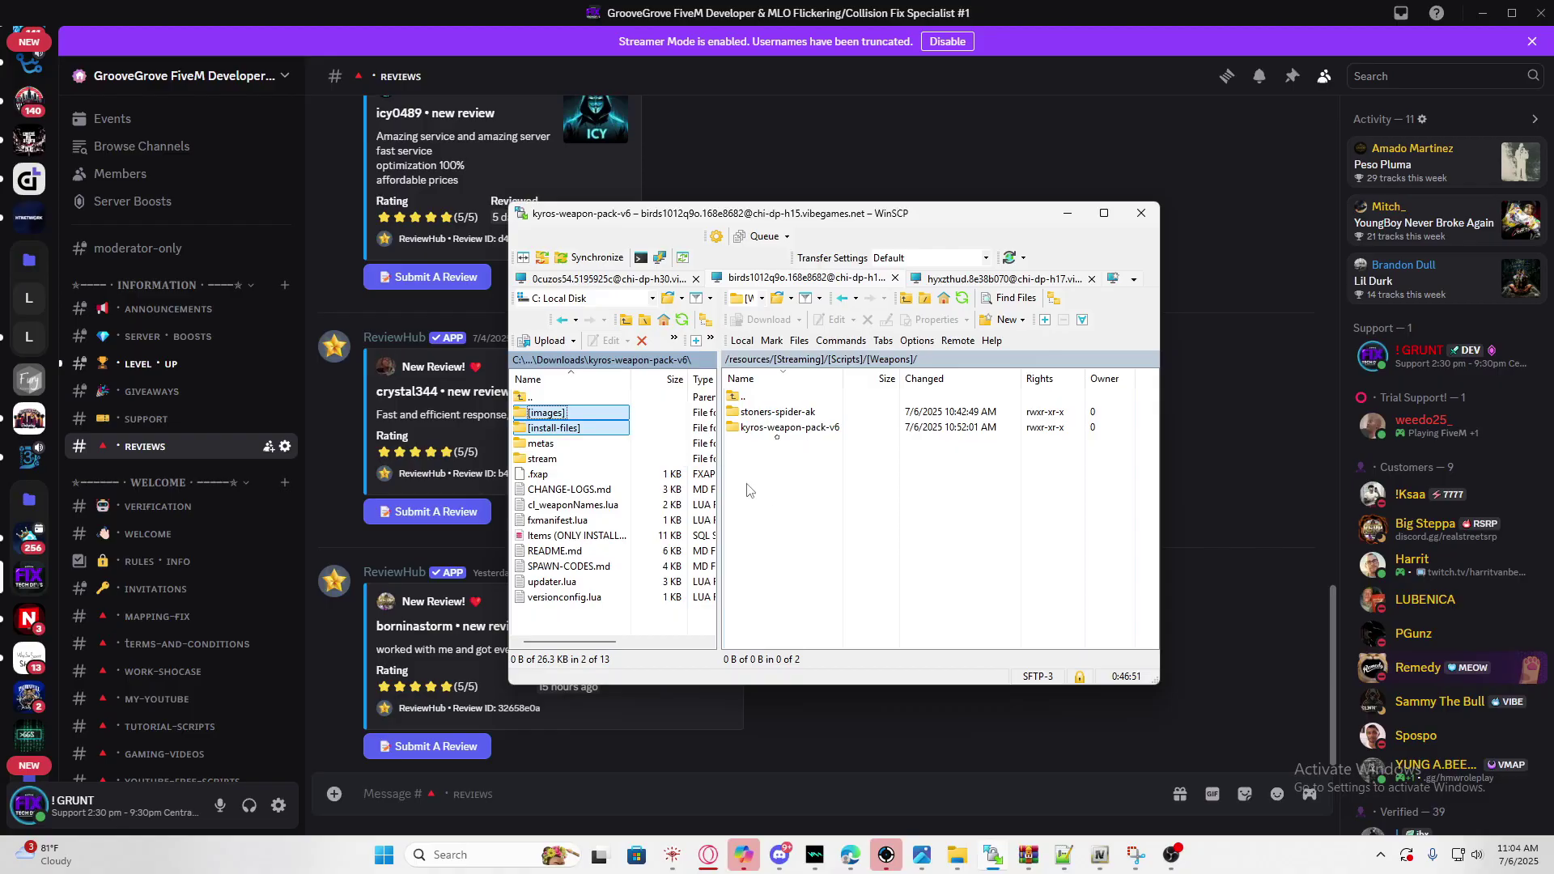
Navigate the server from the [Weapons] folder to /resources/[inventory]/ox_inventory/data
click(762, 402)
double_click(761, 402)
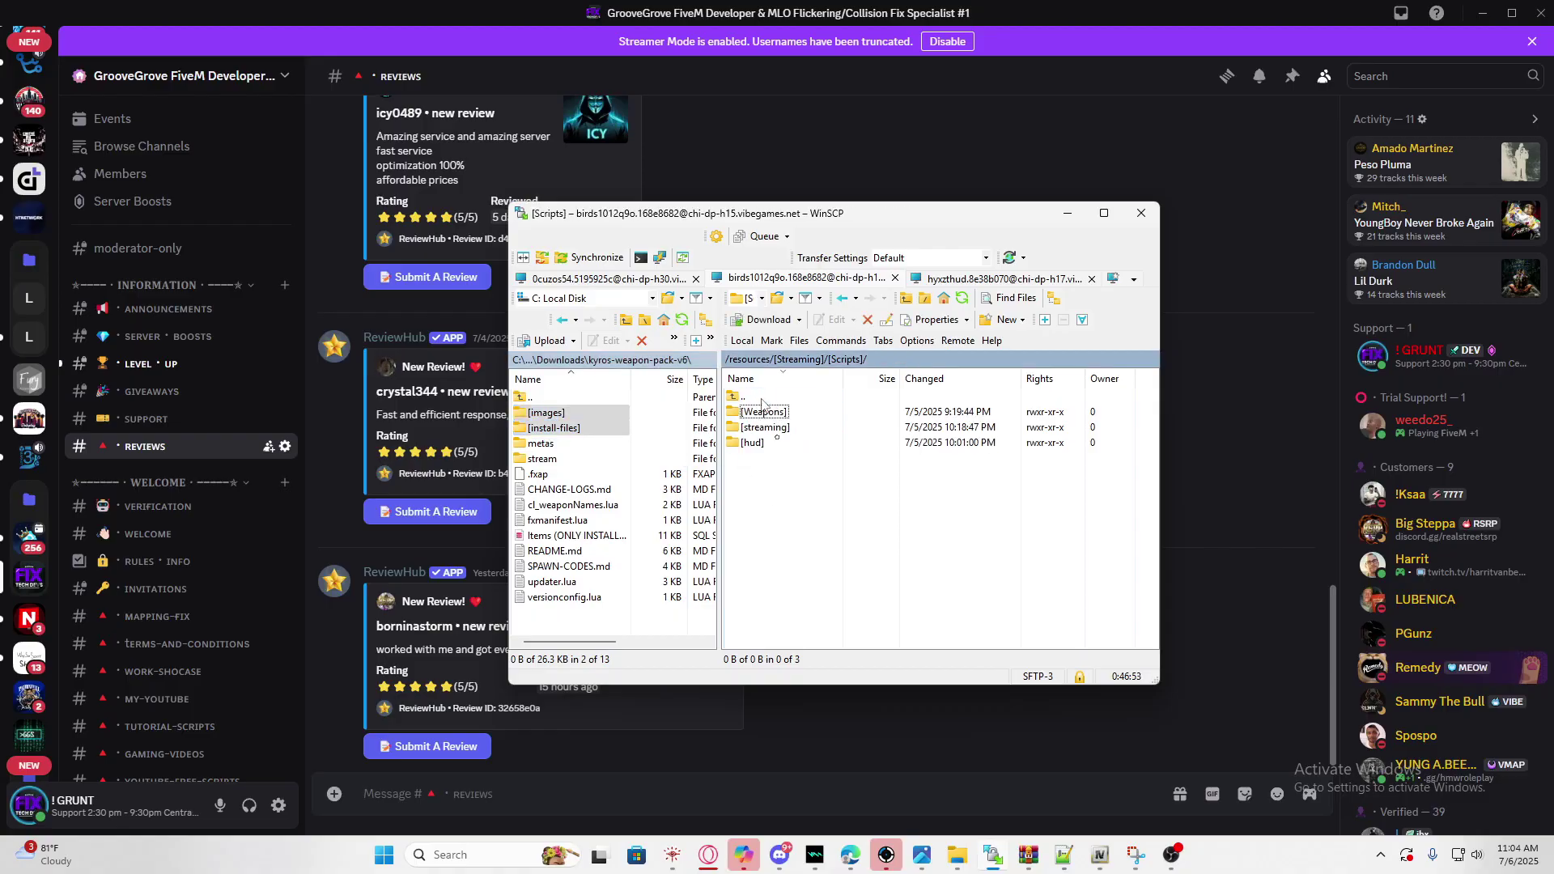
double_click(761, 398)
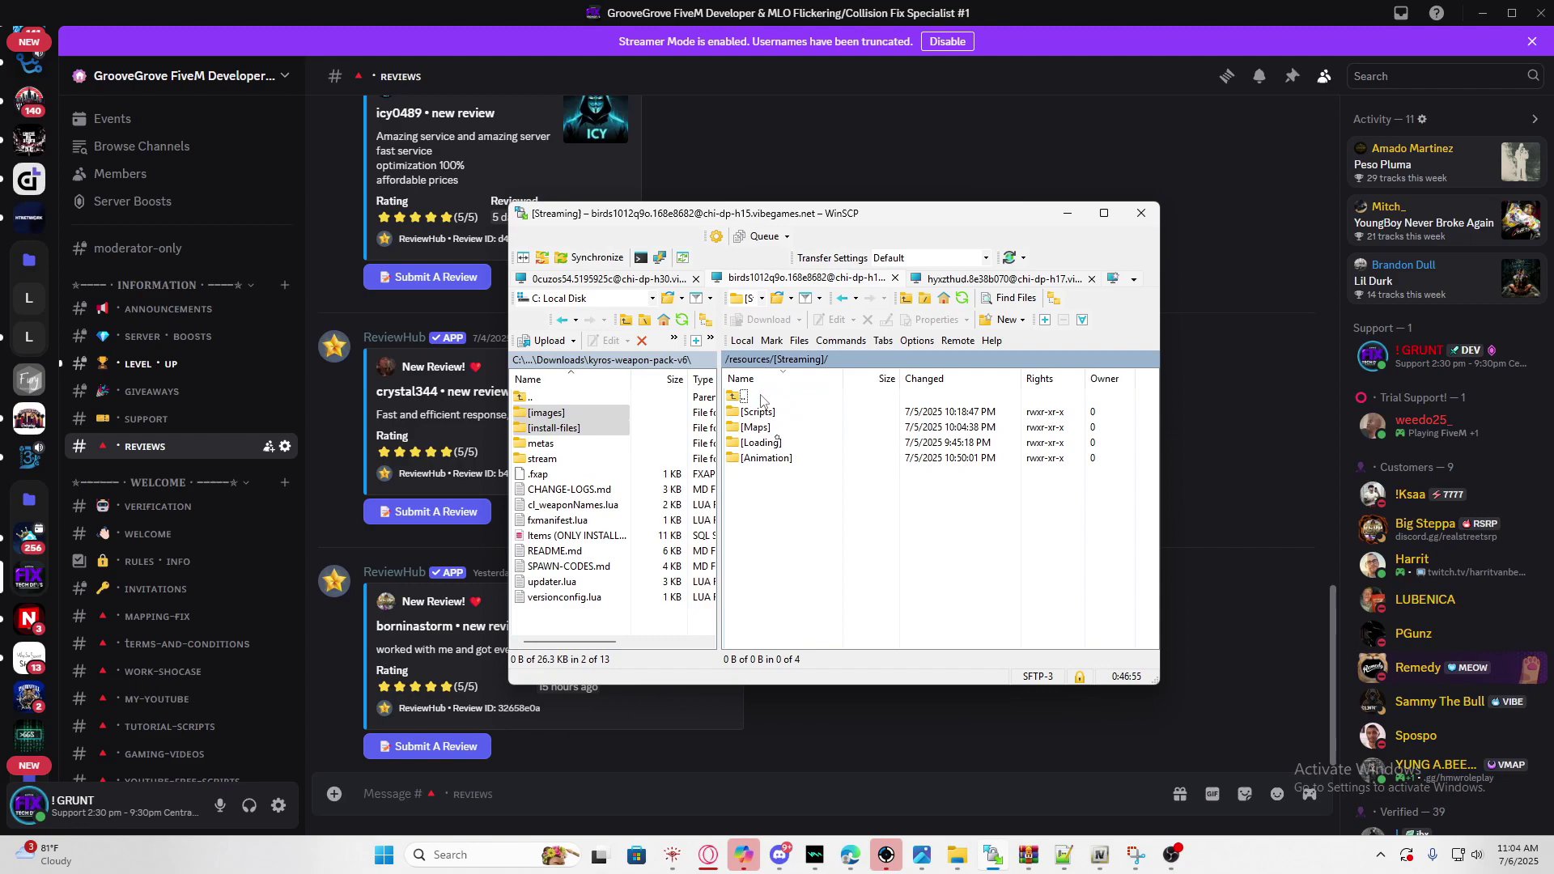
double_click(761, 399)
double_click(760, 444)
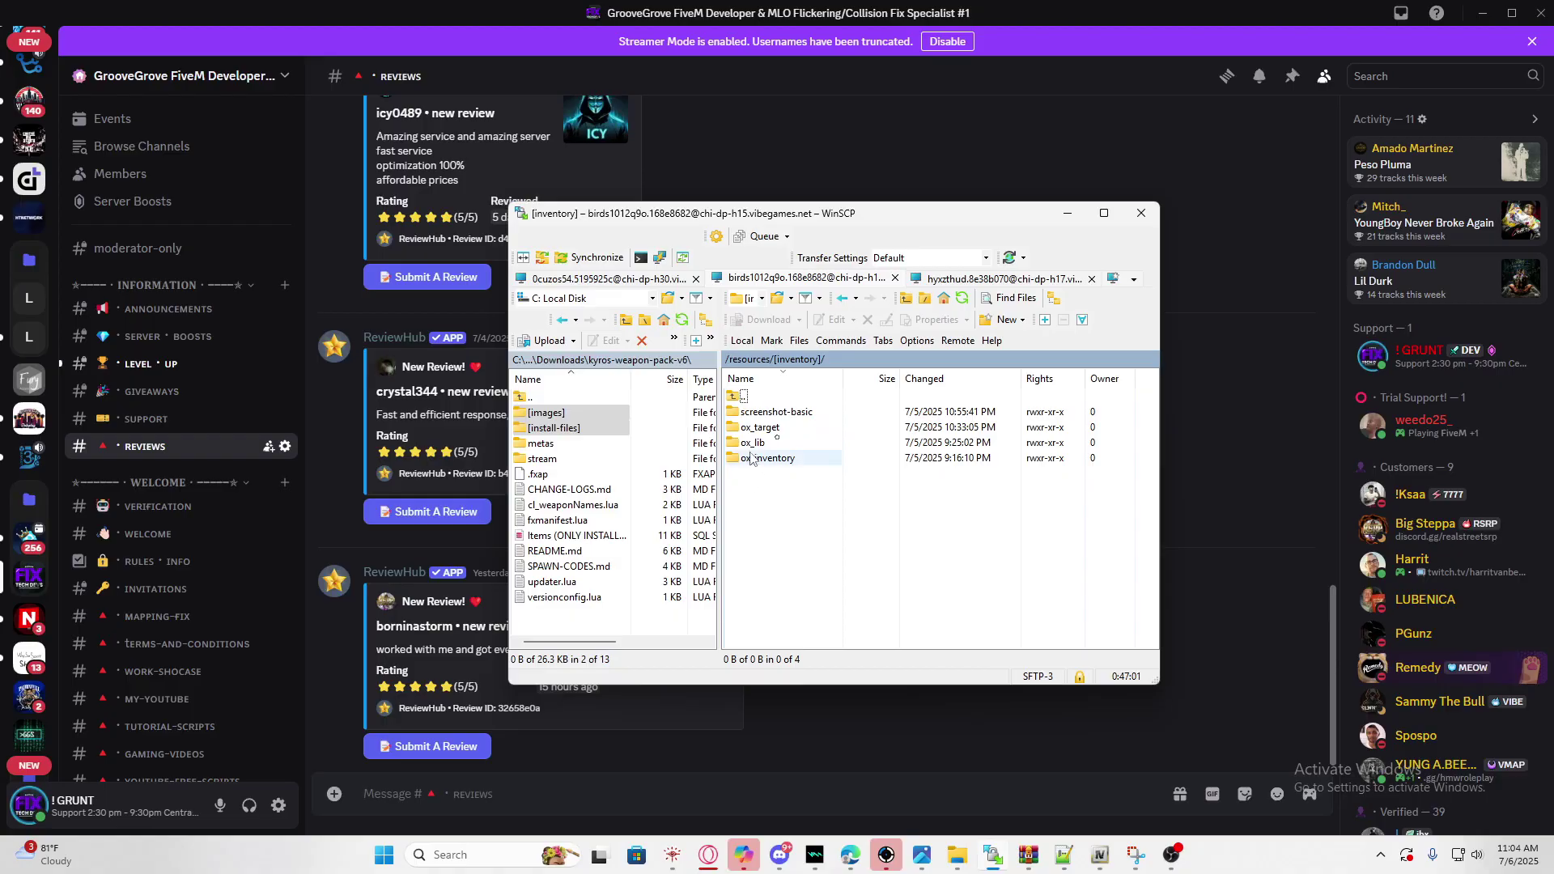
double_click(748, 459)
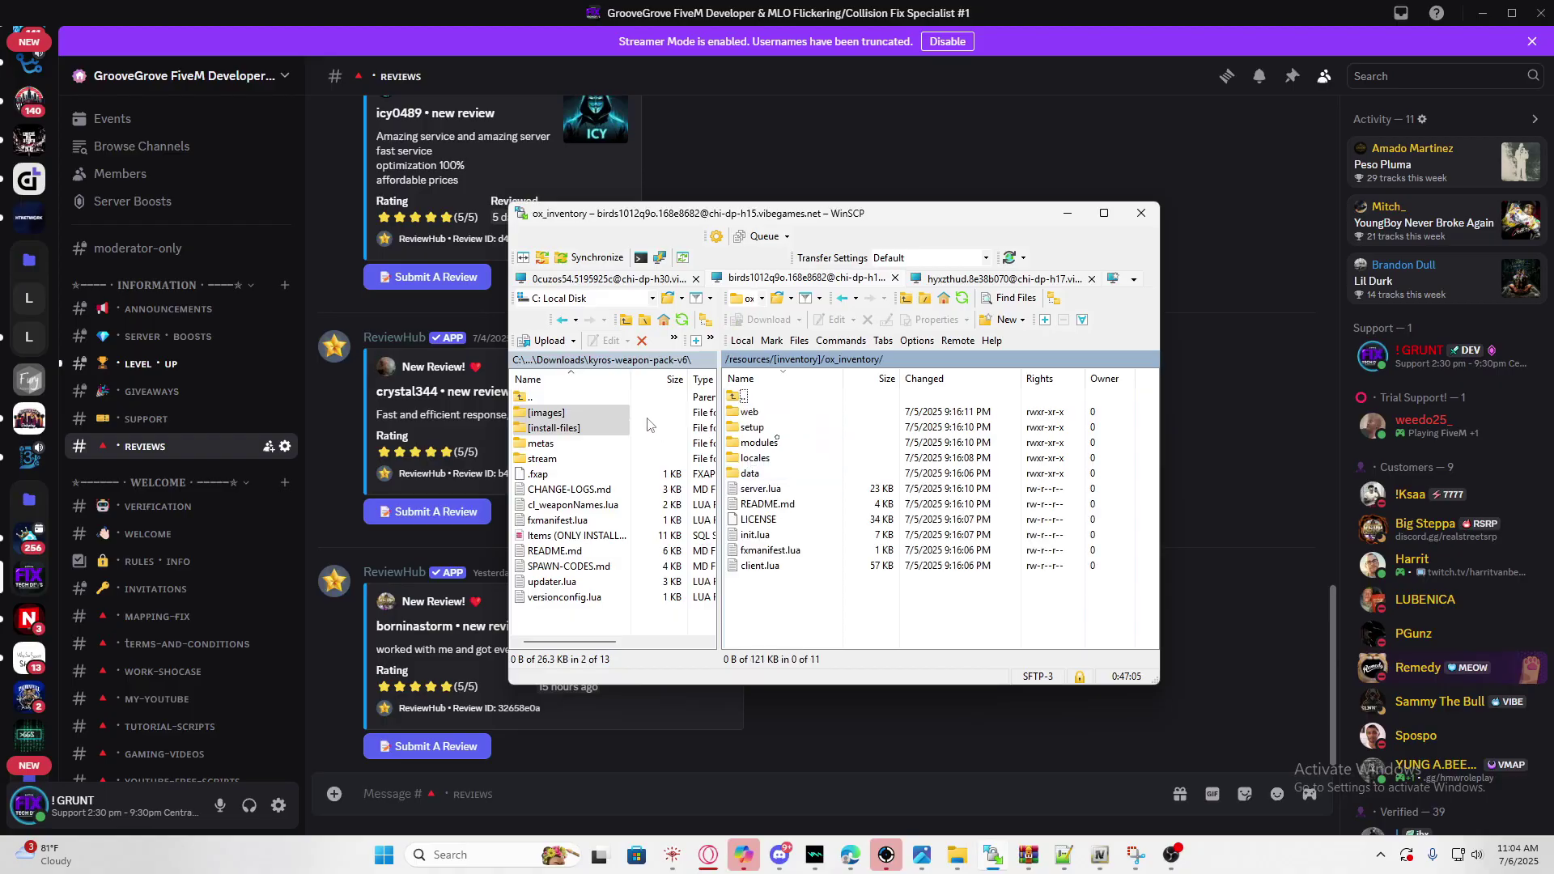
double_click(742, 474)
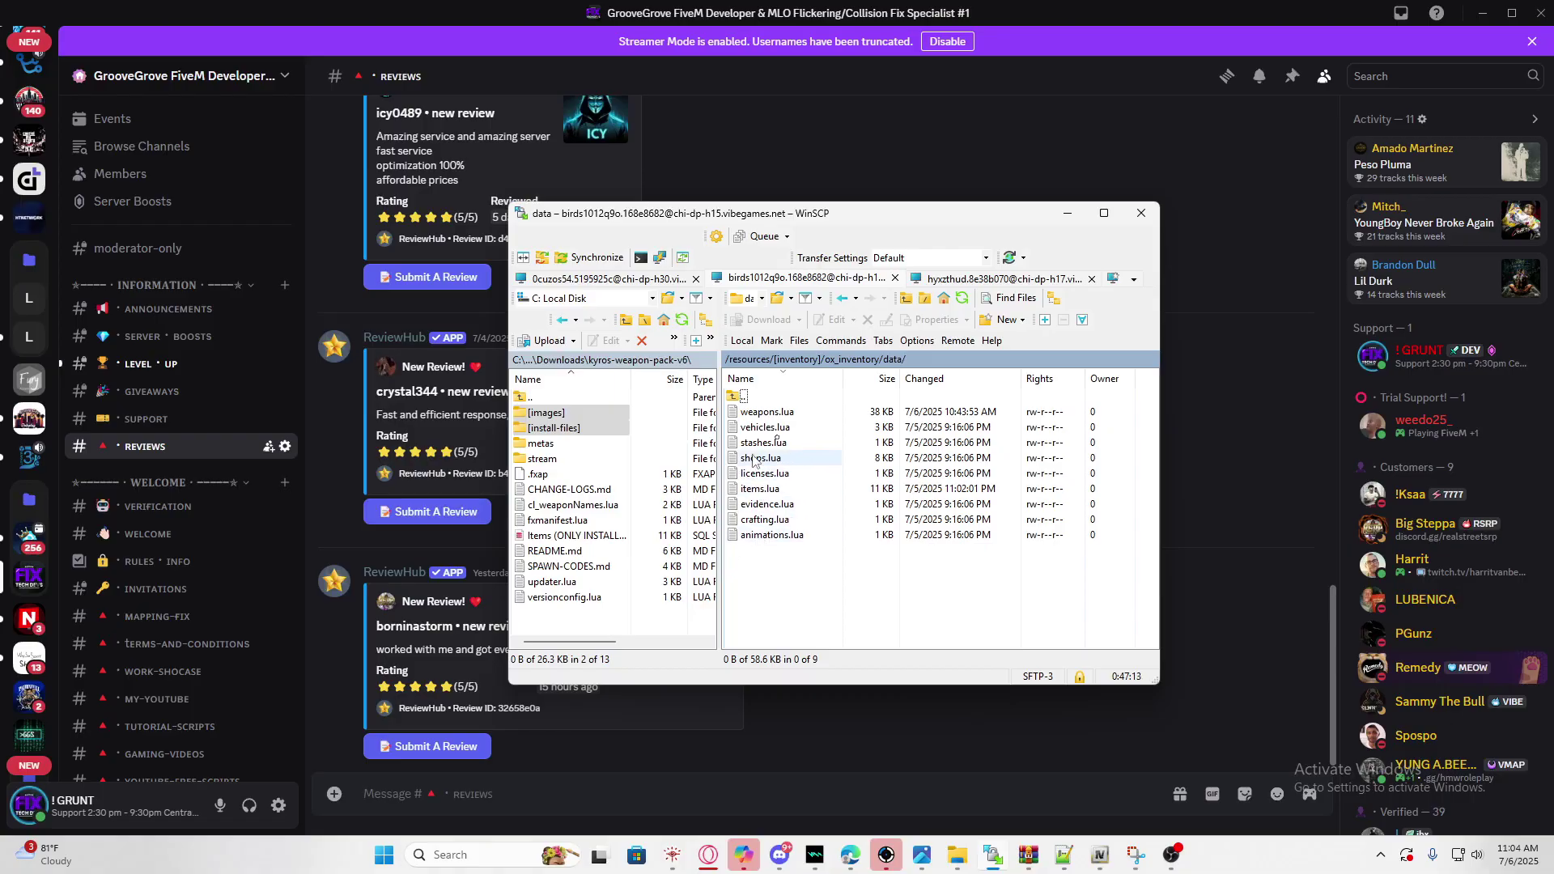
Open the server's weapons.lua for editing and arrange its window beside the file manager
click(746, 414)
double_click(747, 418)
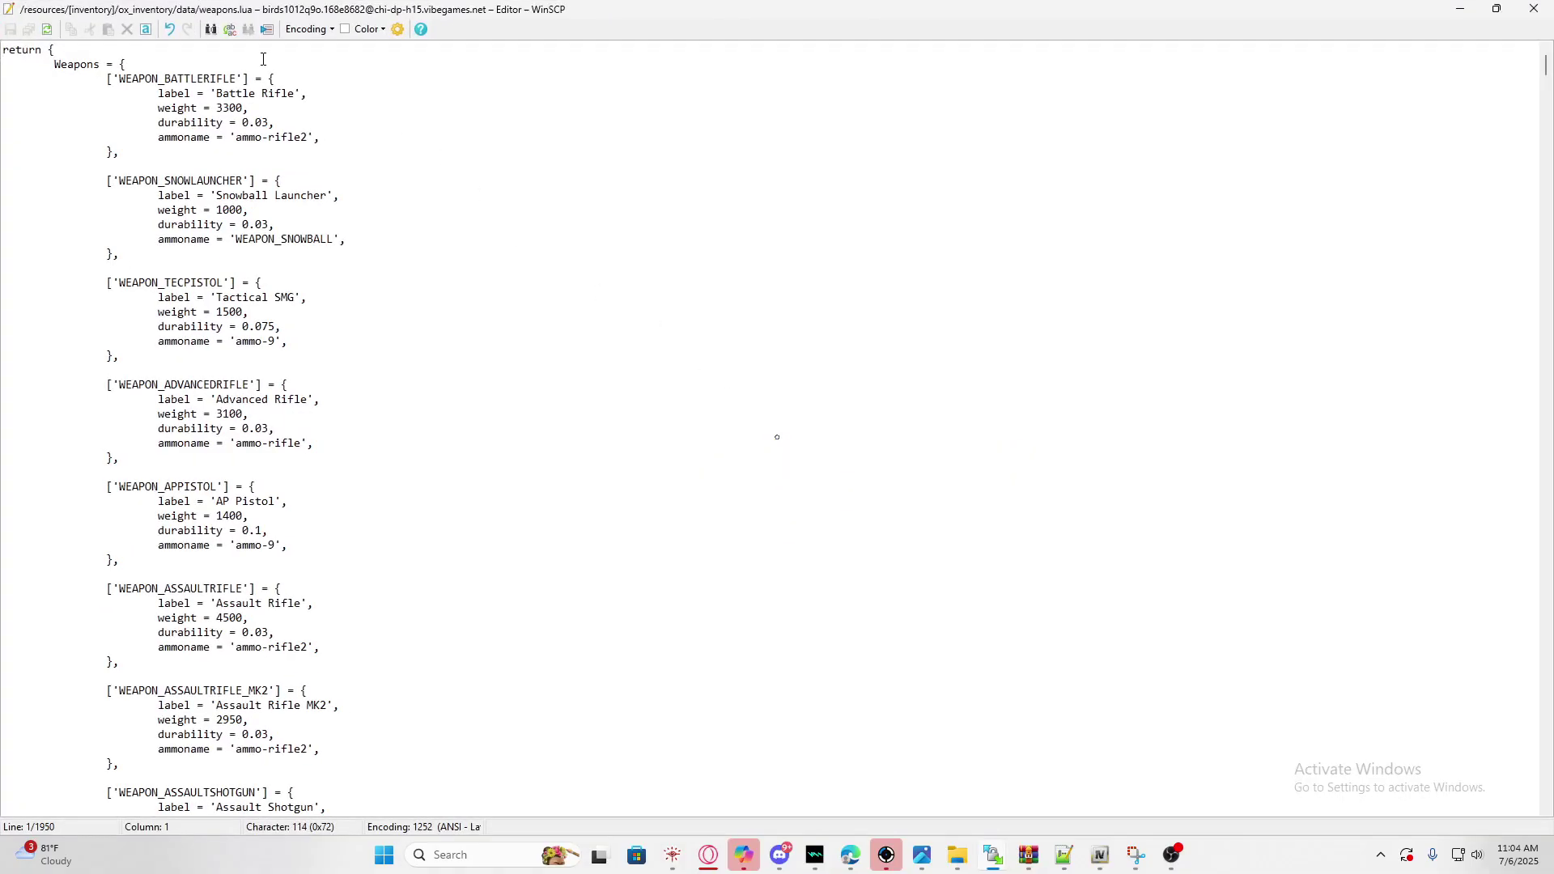
drag(214, 16, 1020, 207)
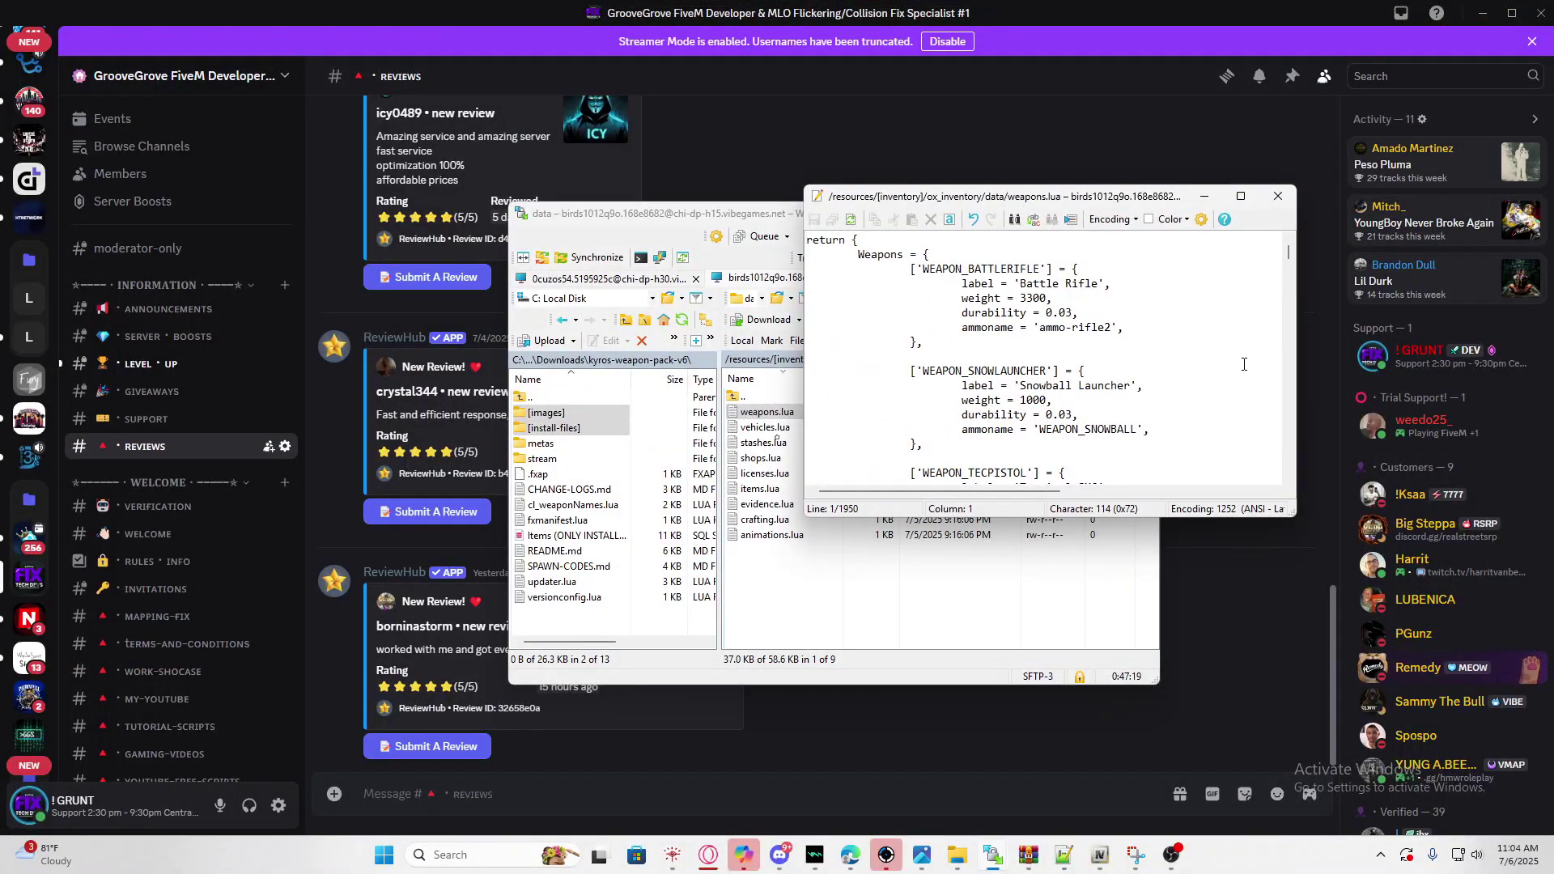
drag(1284, 504, 1364, 589)
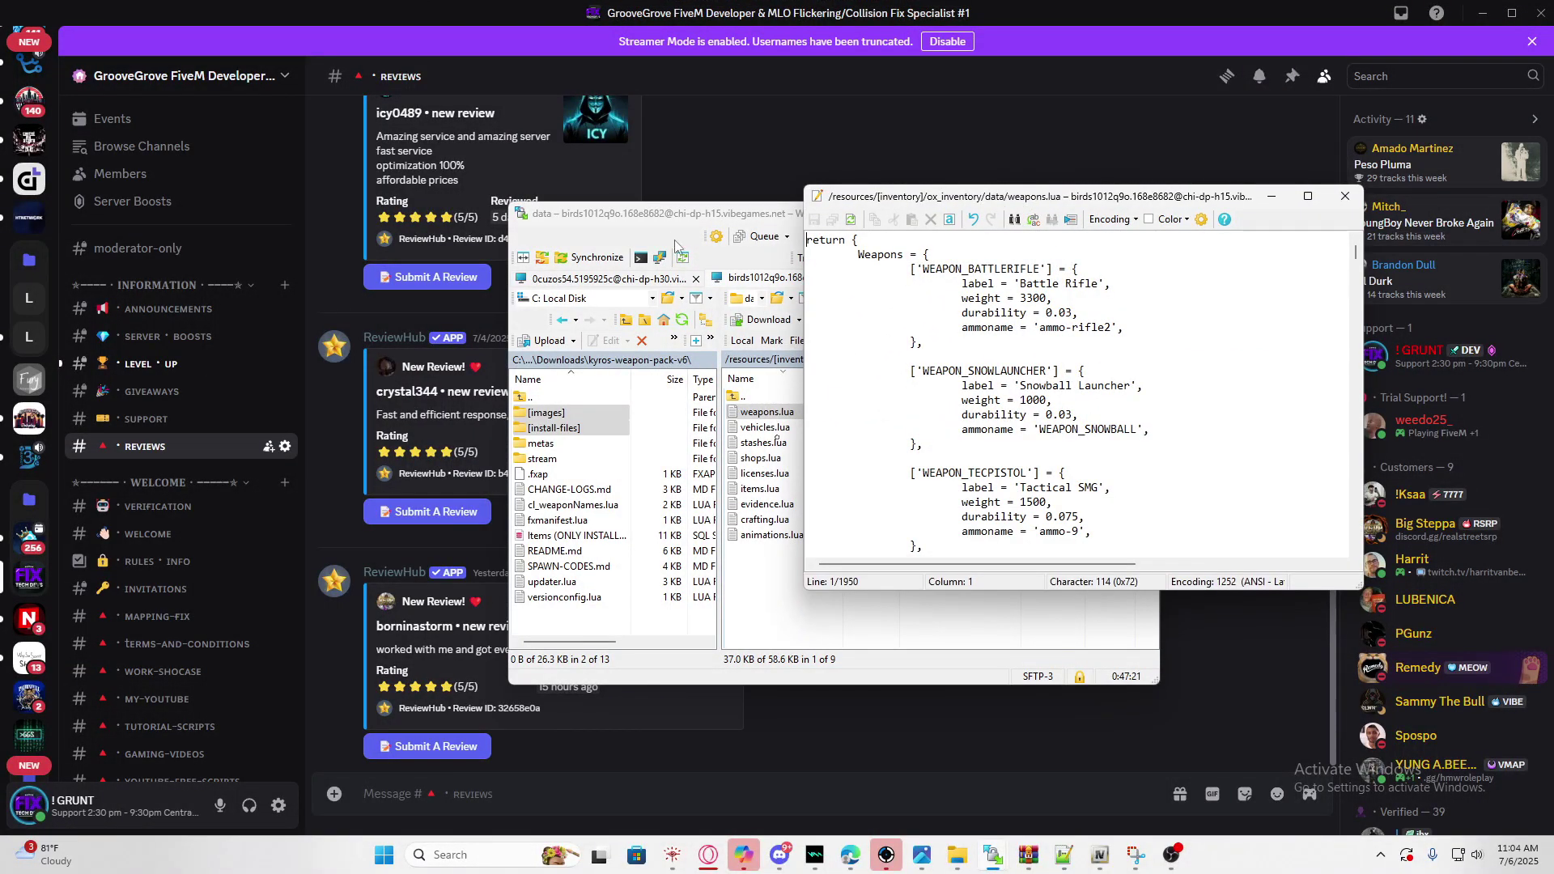
drag(658, 221, 334, 187)
Open OX-INSTALLATION.md from the weapon pack's local [install-files] folder
click(223, 387)
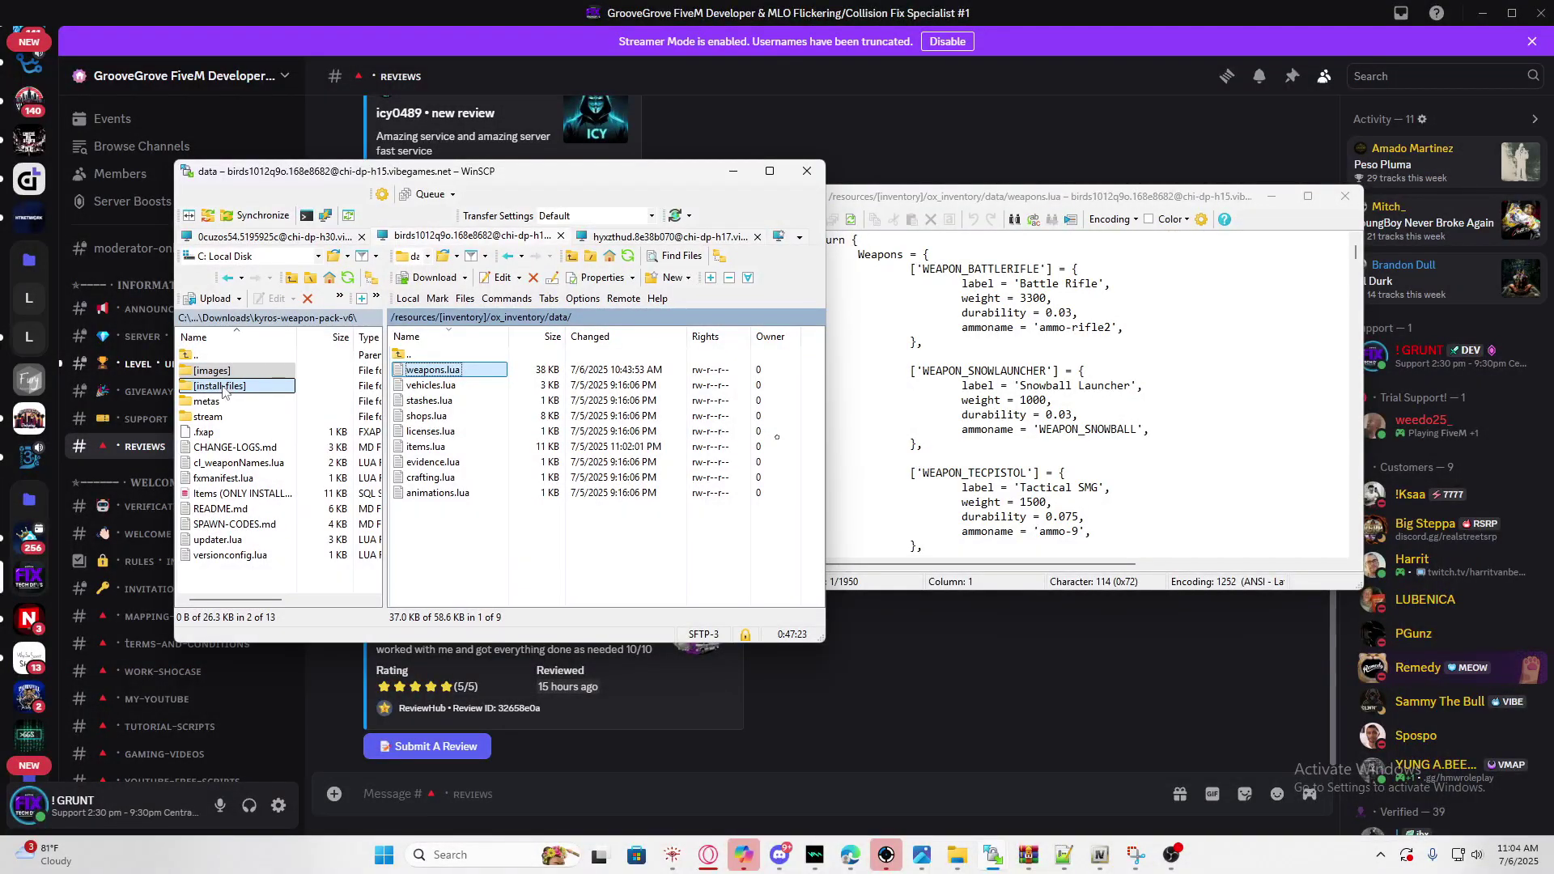
double_click(209, 388)
drag(340, 171, 243, 148)
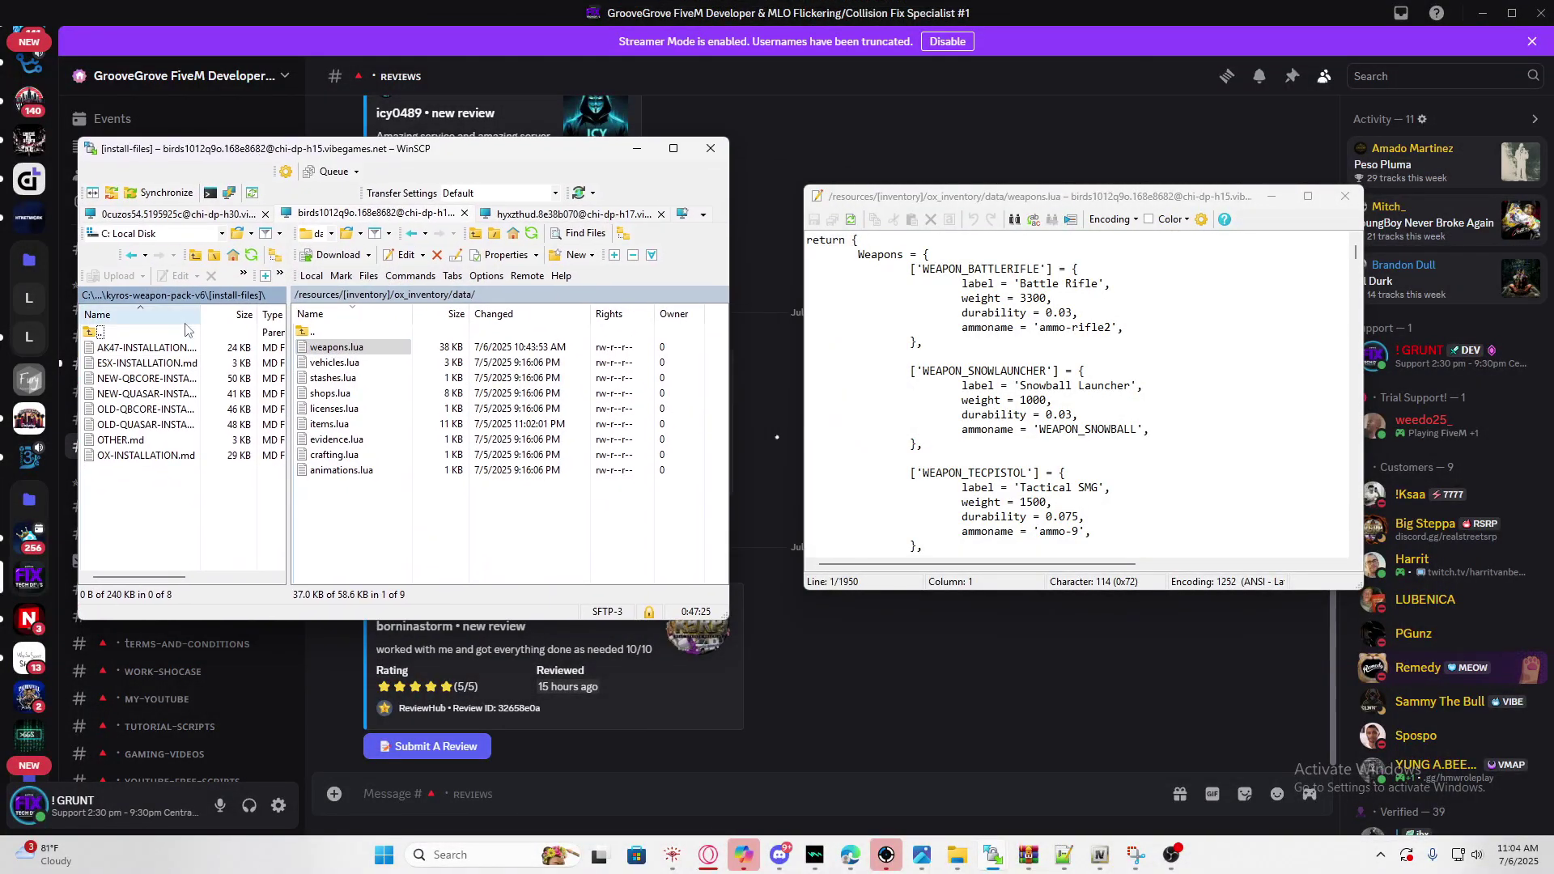
double_click(125, 456)
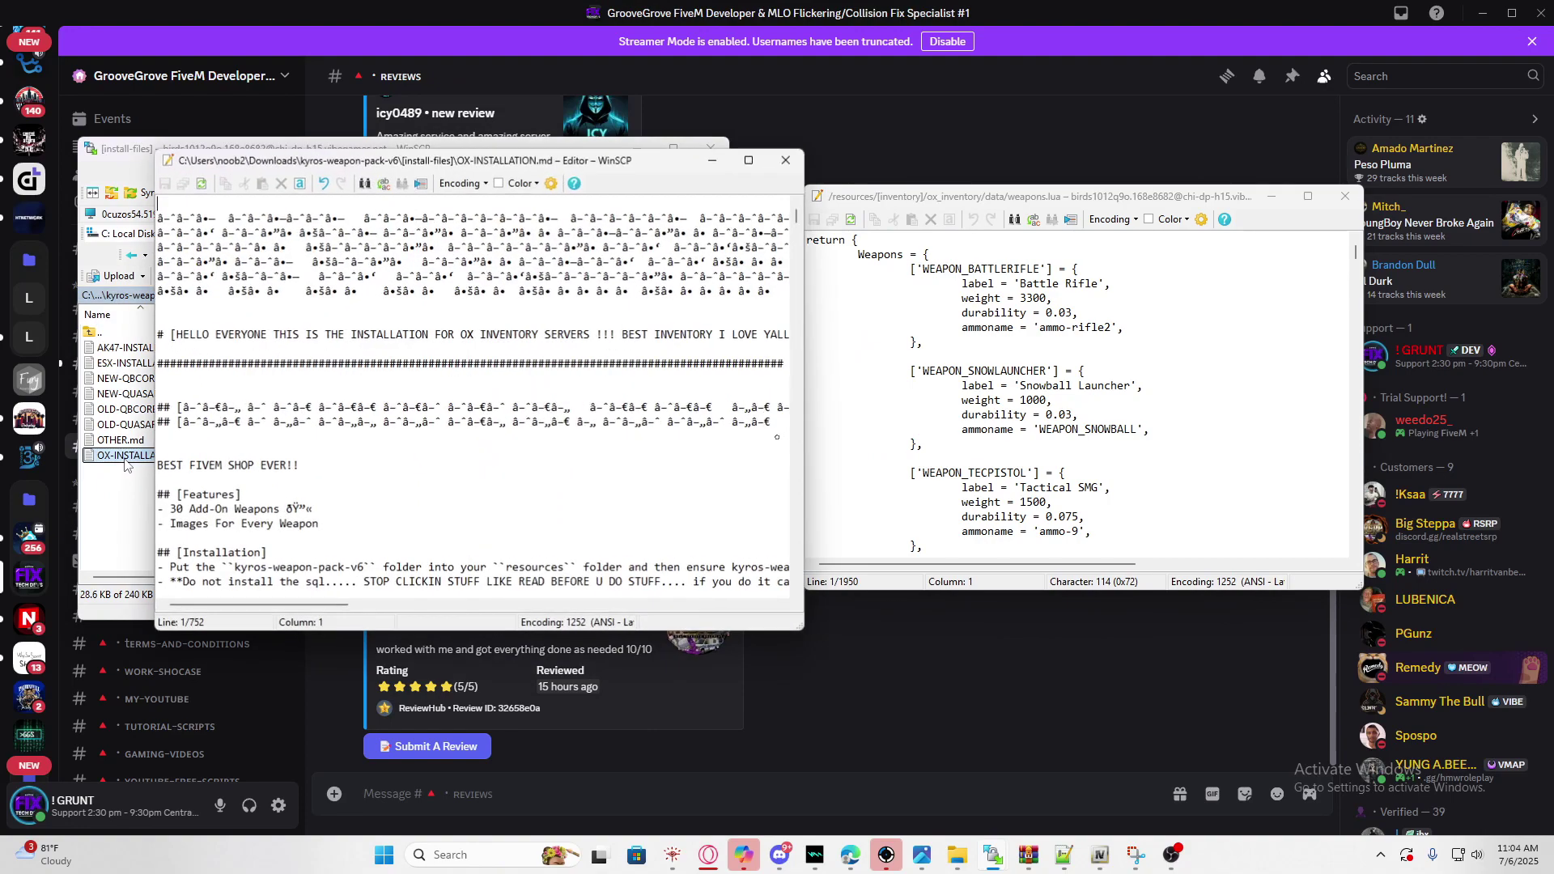
Copy the Kyros Weapon Pack V6 weapon entries, from WEAPON_BLUEARP through WEAPON_MINISHOTGUN, out of OX-INSTALLATION.md
scroll(315, 395, down, 4)
scroll(315, 396, down, 8)
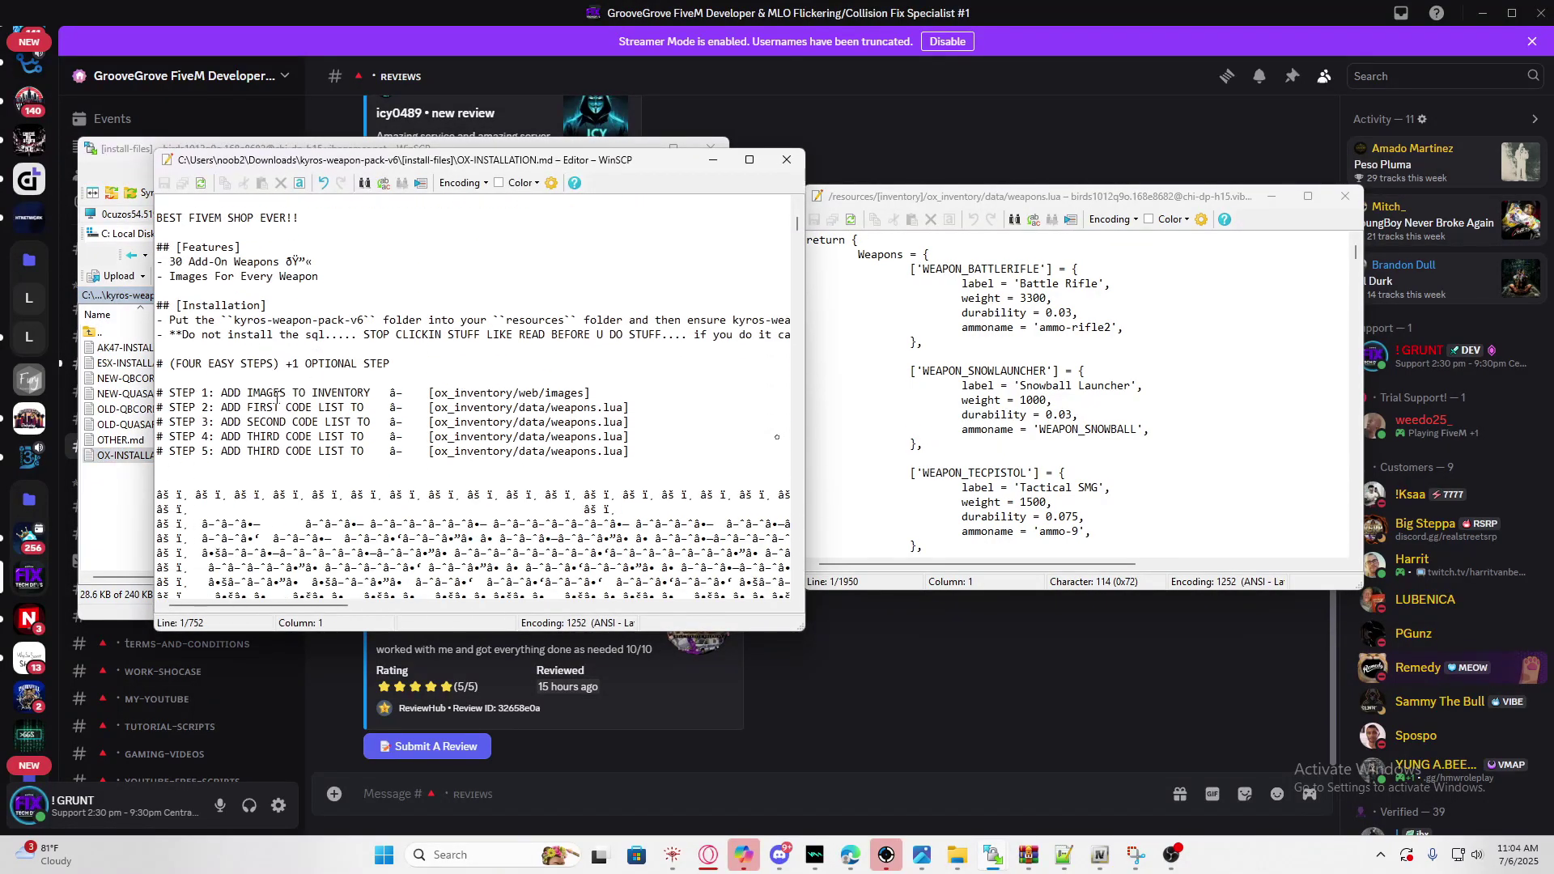
scroll(210, 329, up, 3)
scroll(210, 330, down, 10)
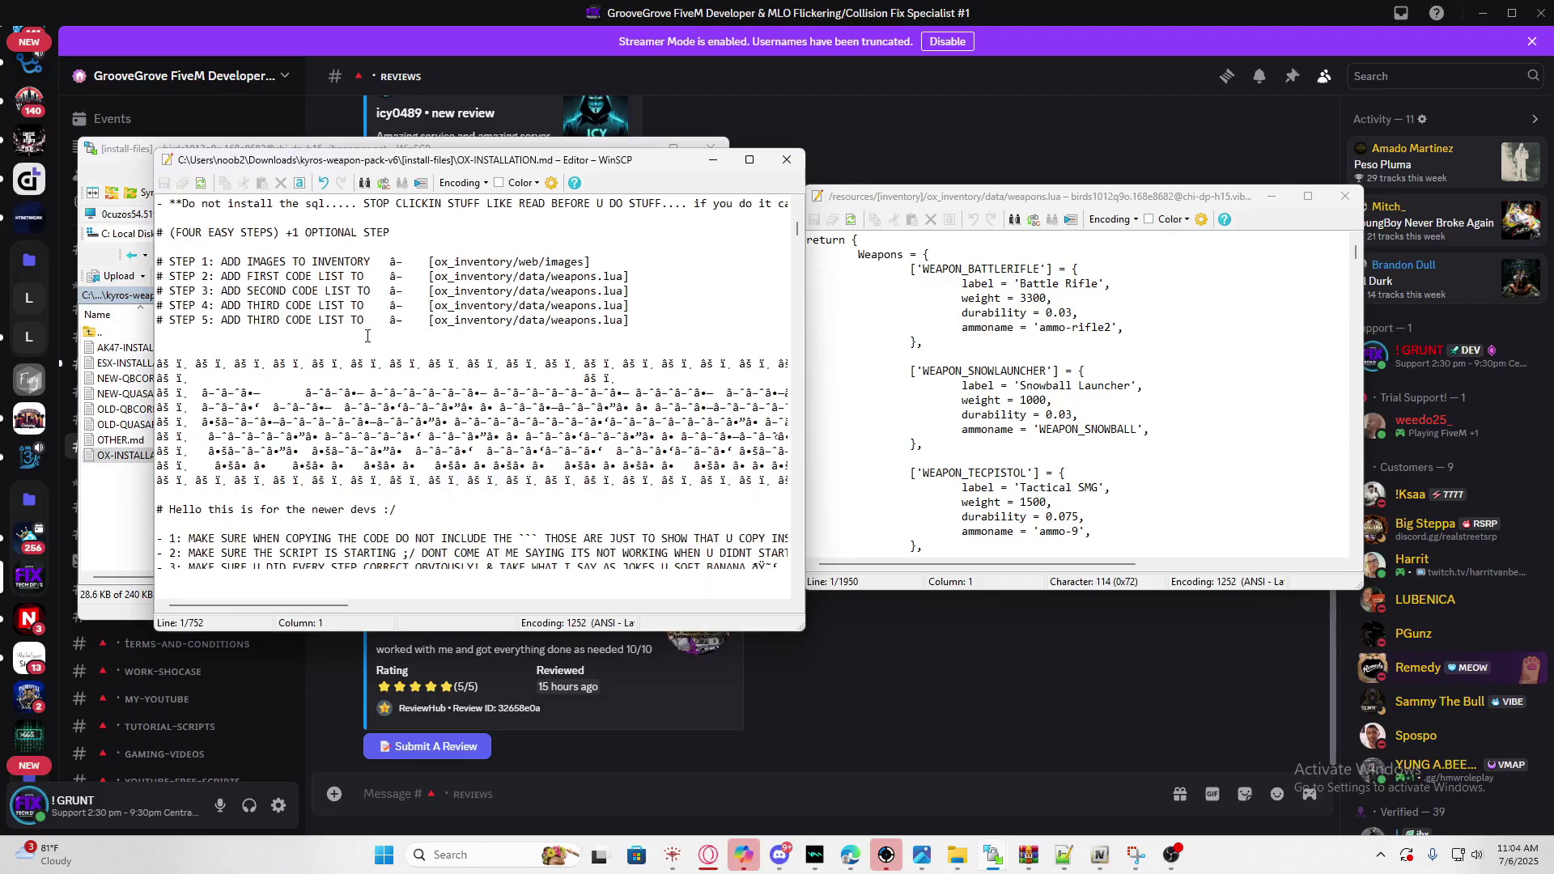
scroll(290, 339, down, 5)
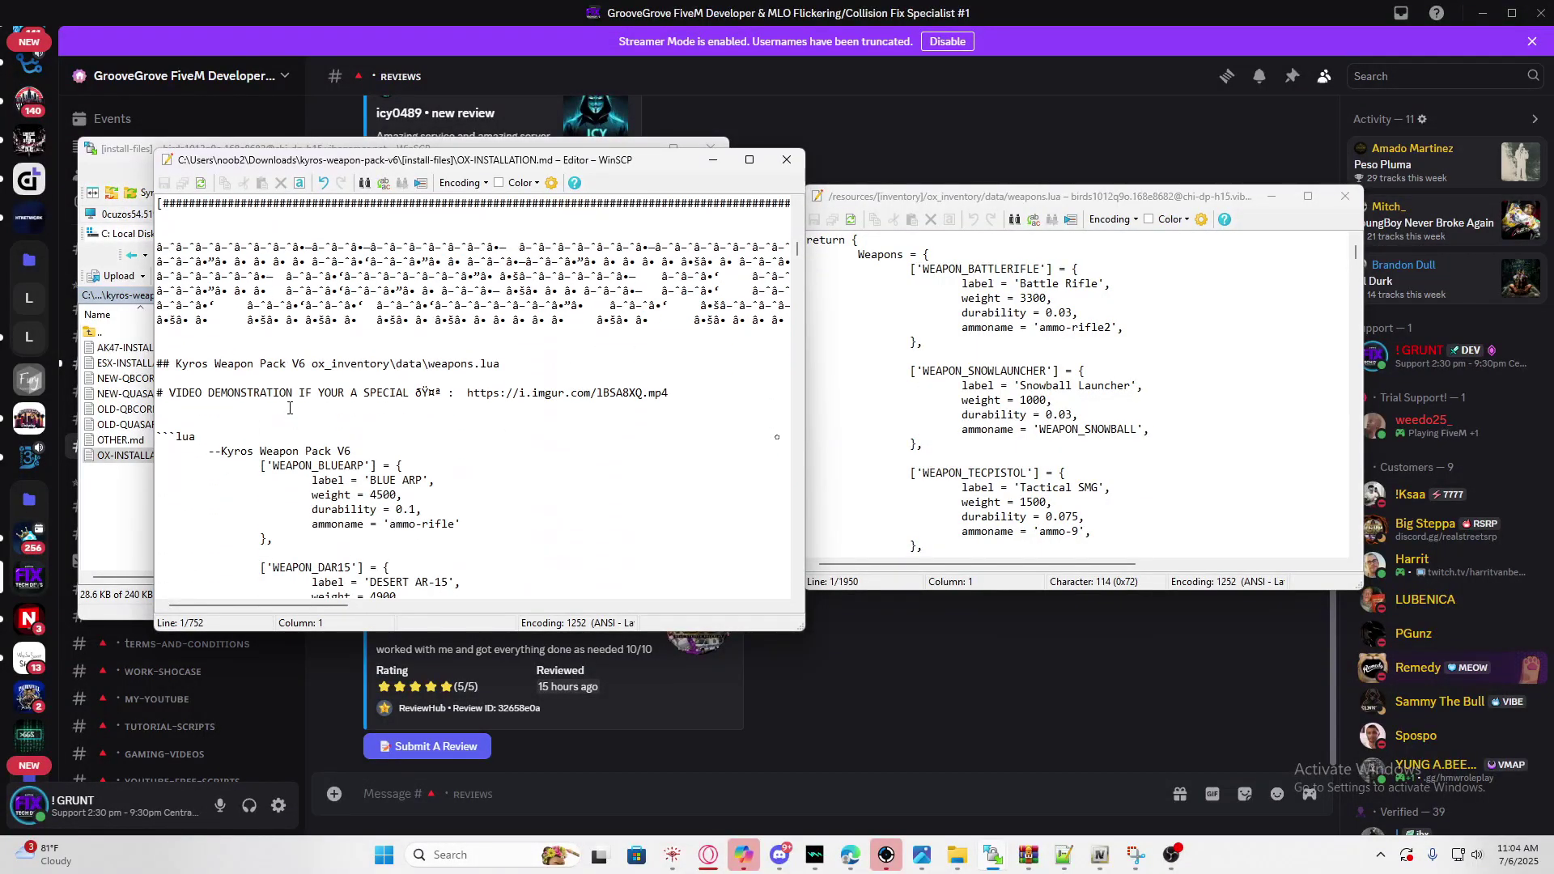
scroll(291, 404, down, 1)
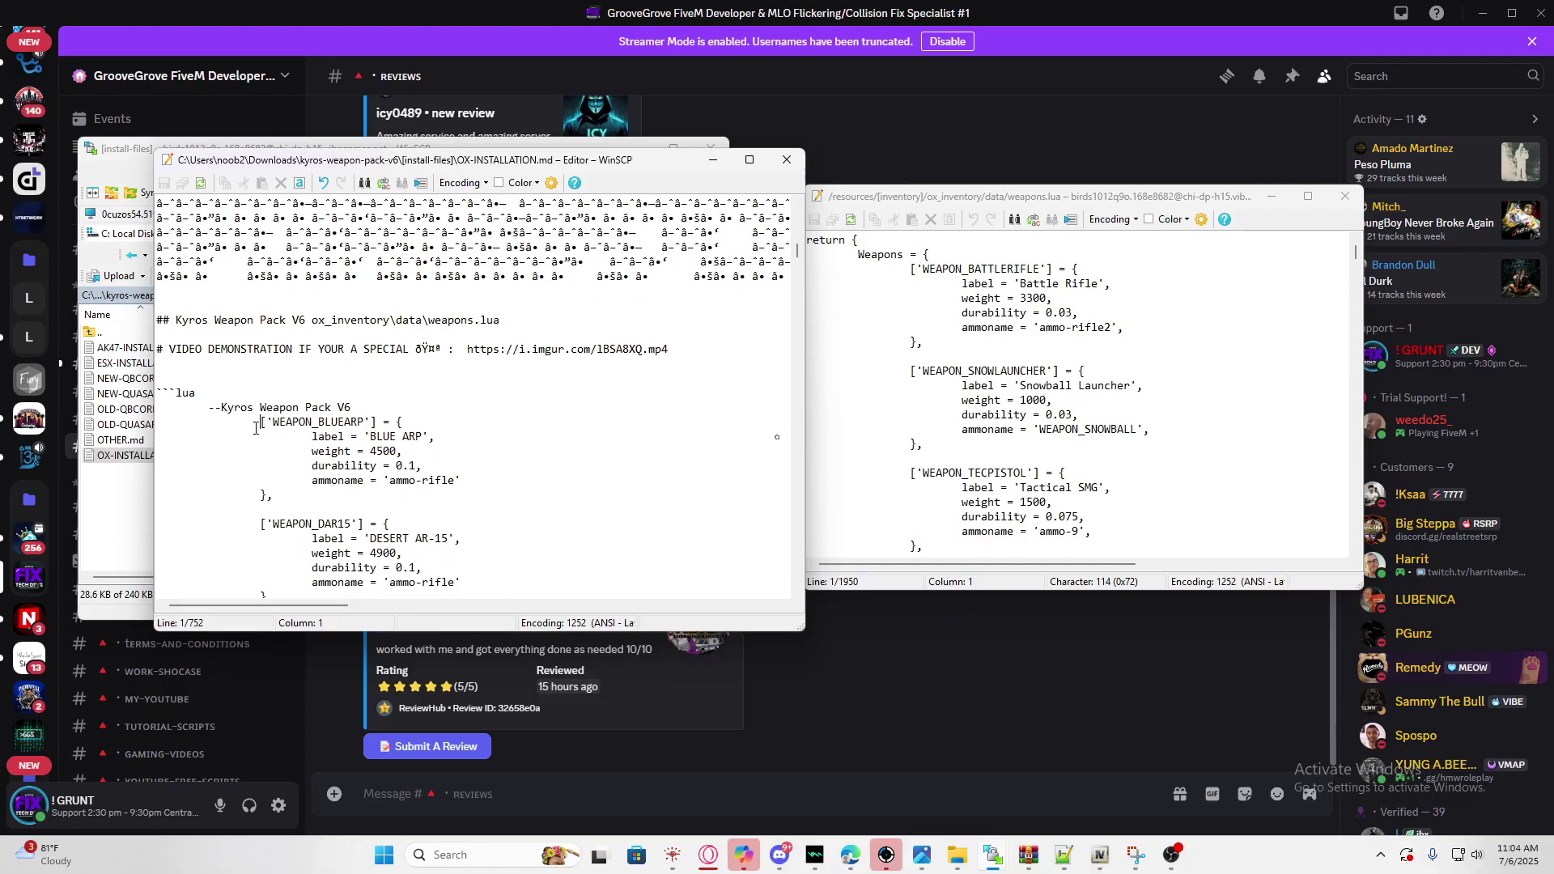
drag(259, 422, 267, 531)
right_click(263, 518)
click(300, 575)
Paste the copied weapon entries at the start of the Weapons table in weapons.lua, above WEAPON_BATTLERIFLE
click(956, 436)
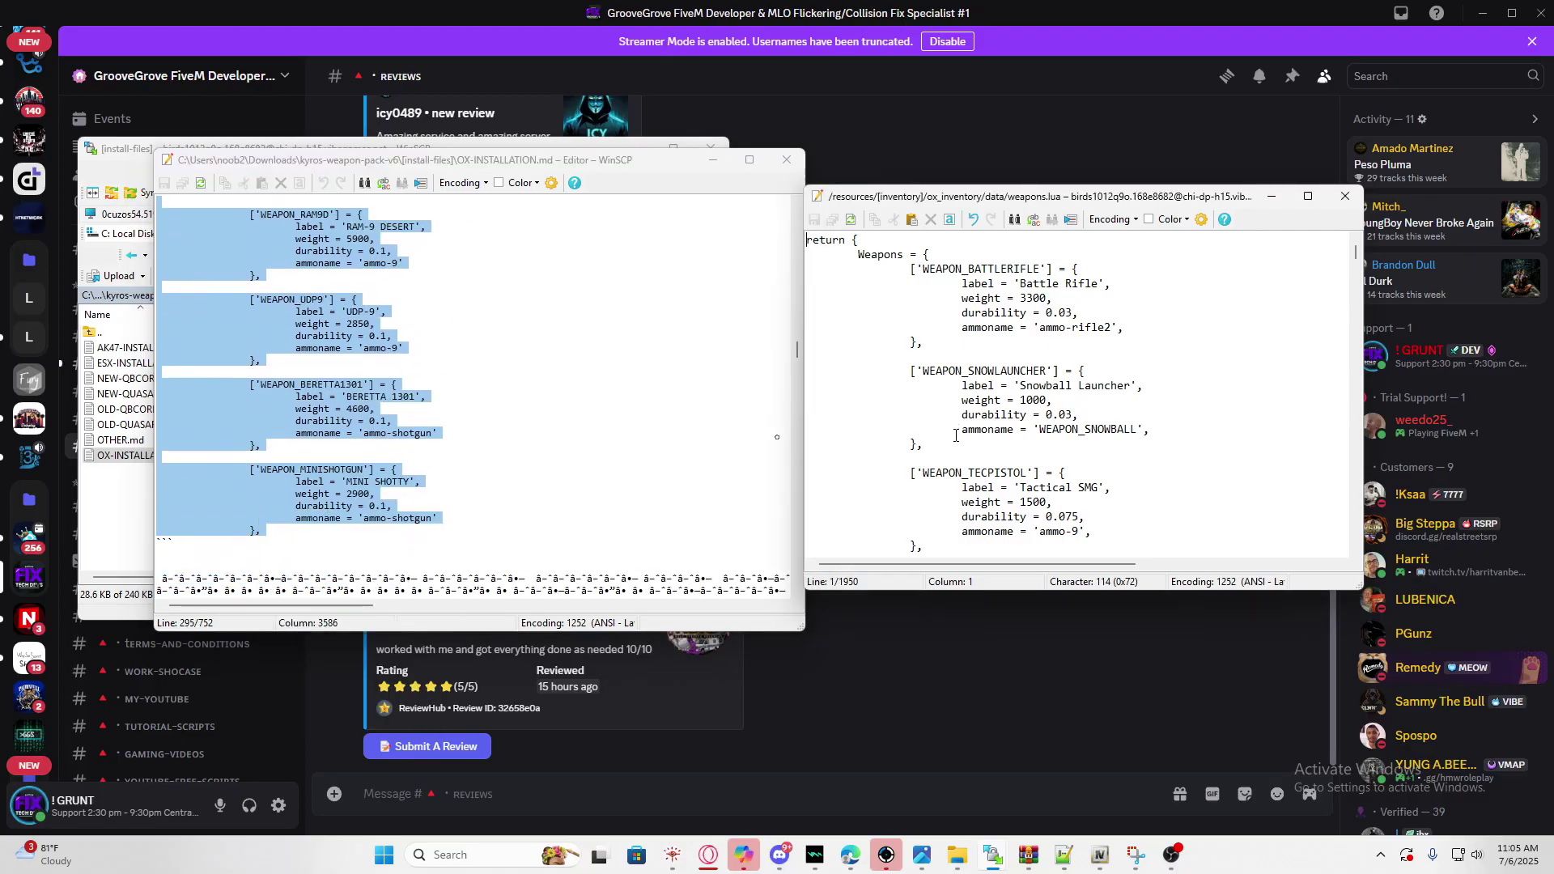
click(932, 450)
click(942, 253)
key(Return)
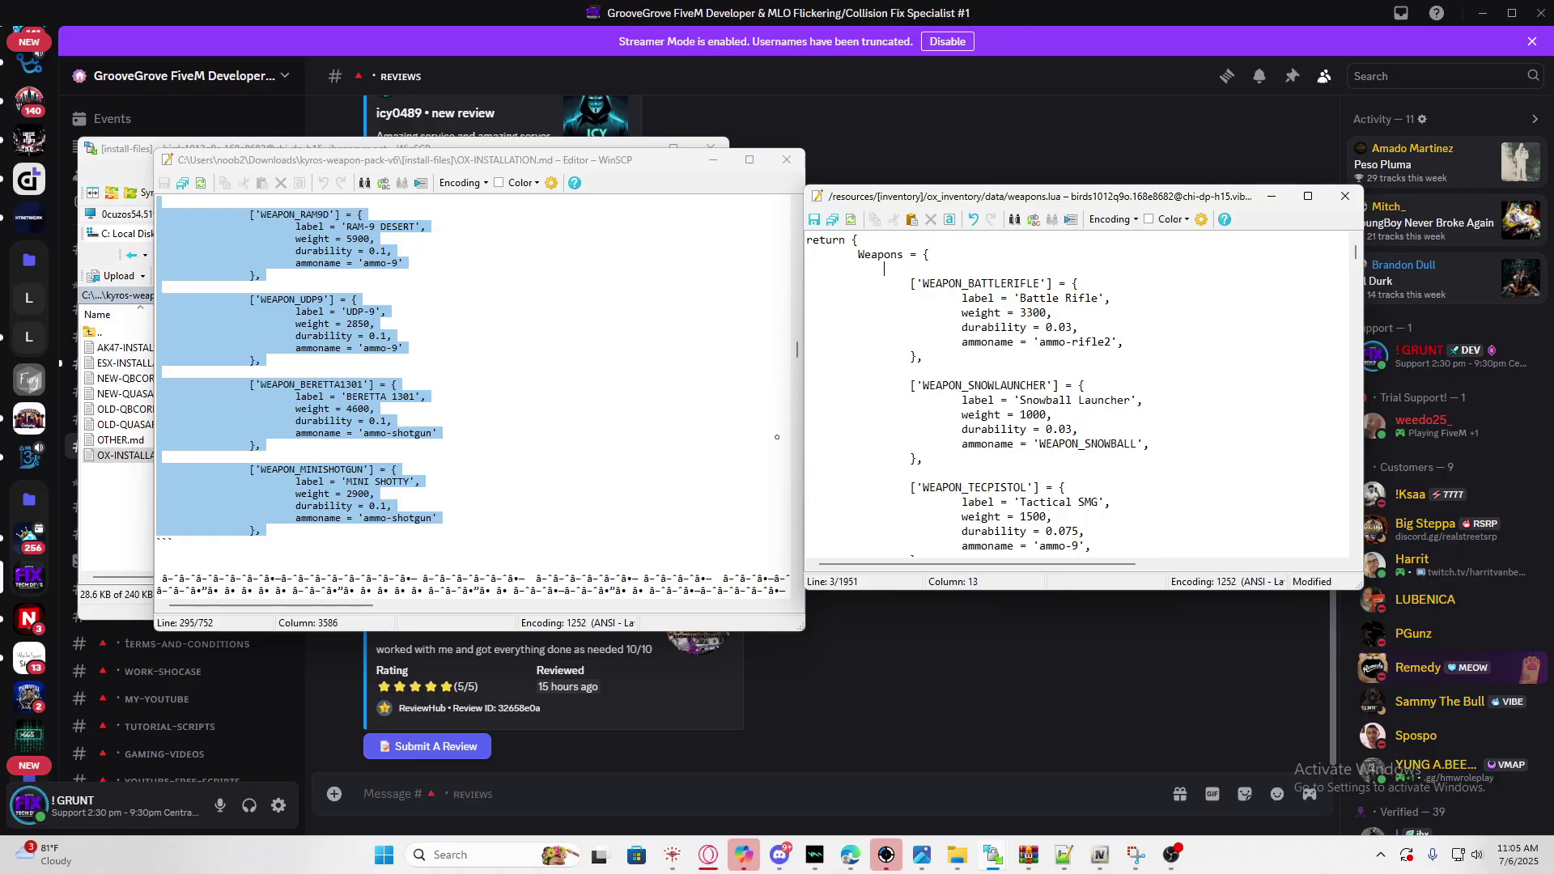
key(ctrl+v)
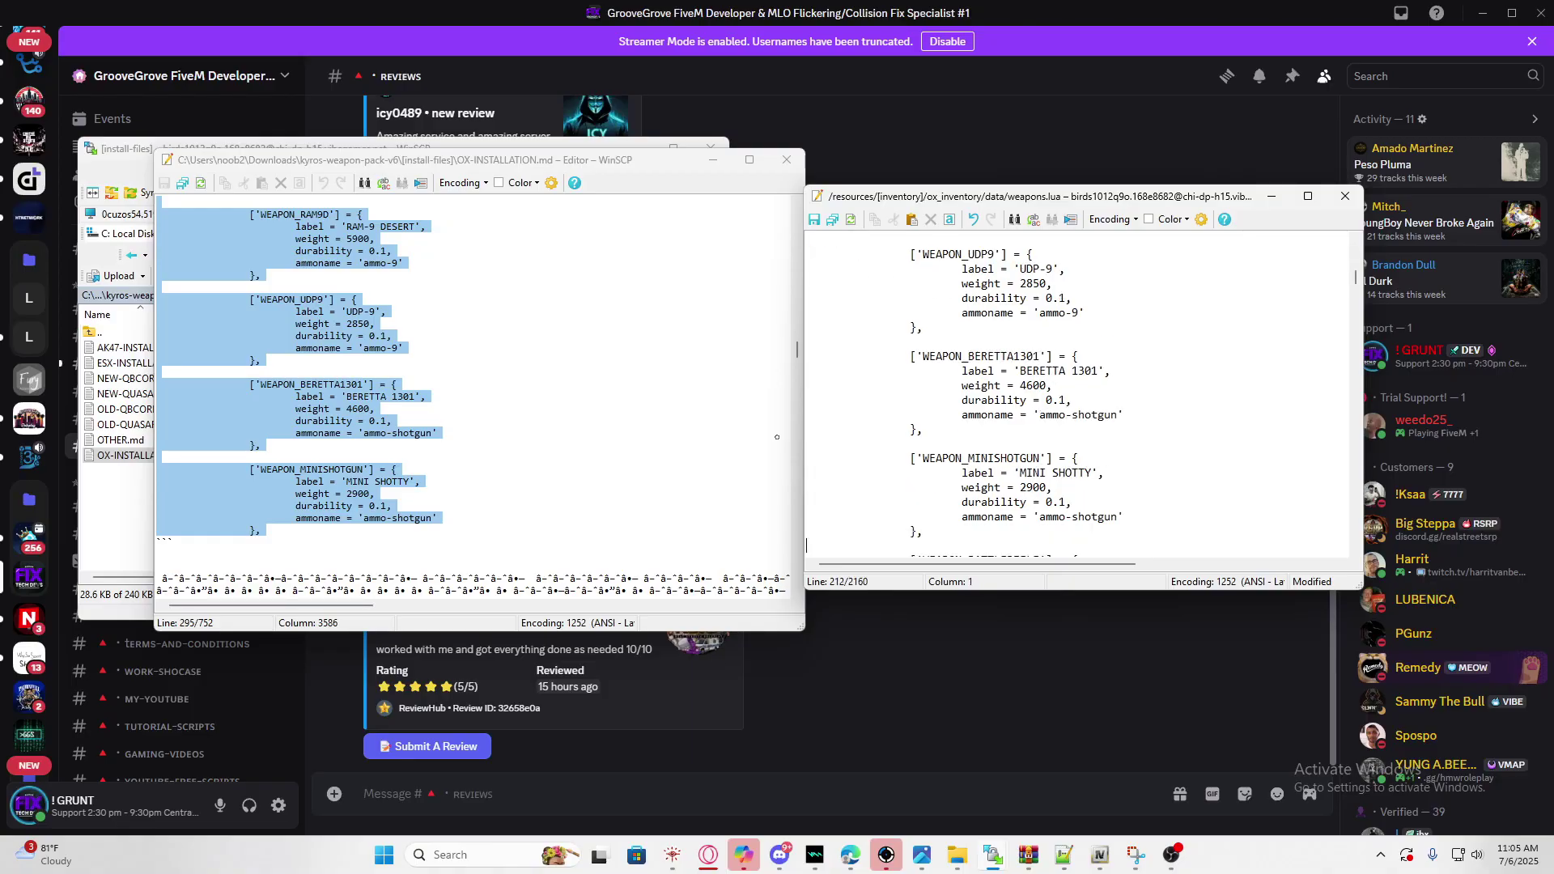
scroll(1261, 364, down, 15)
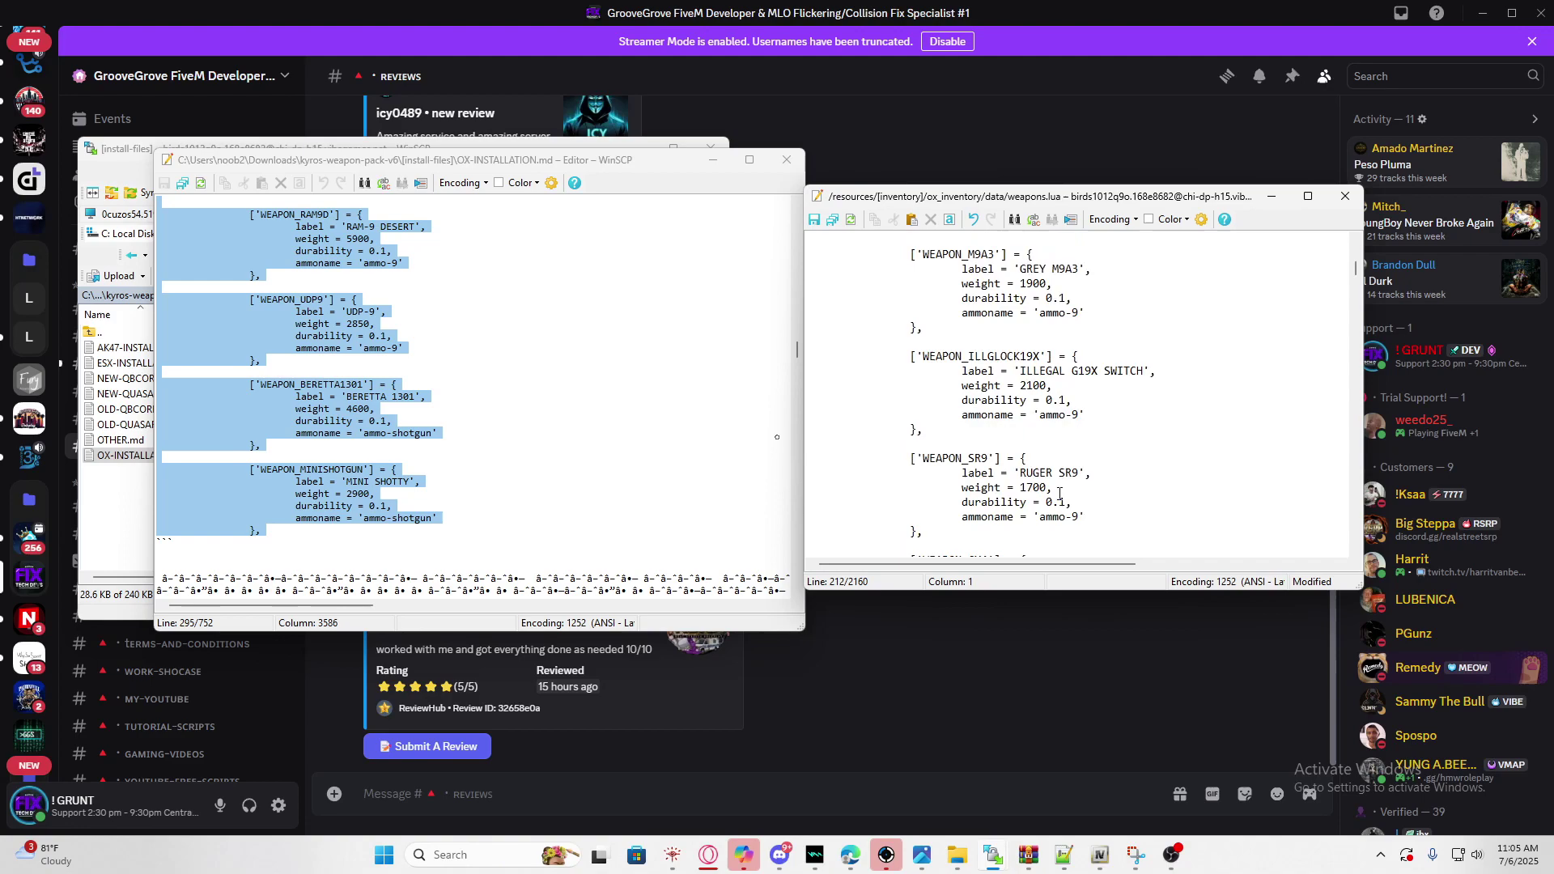
scroll(1044, 479, up, 20)
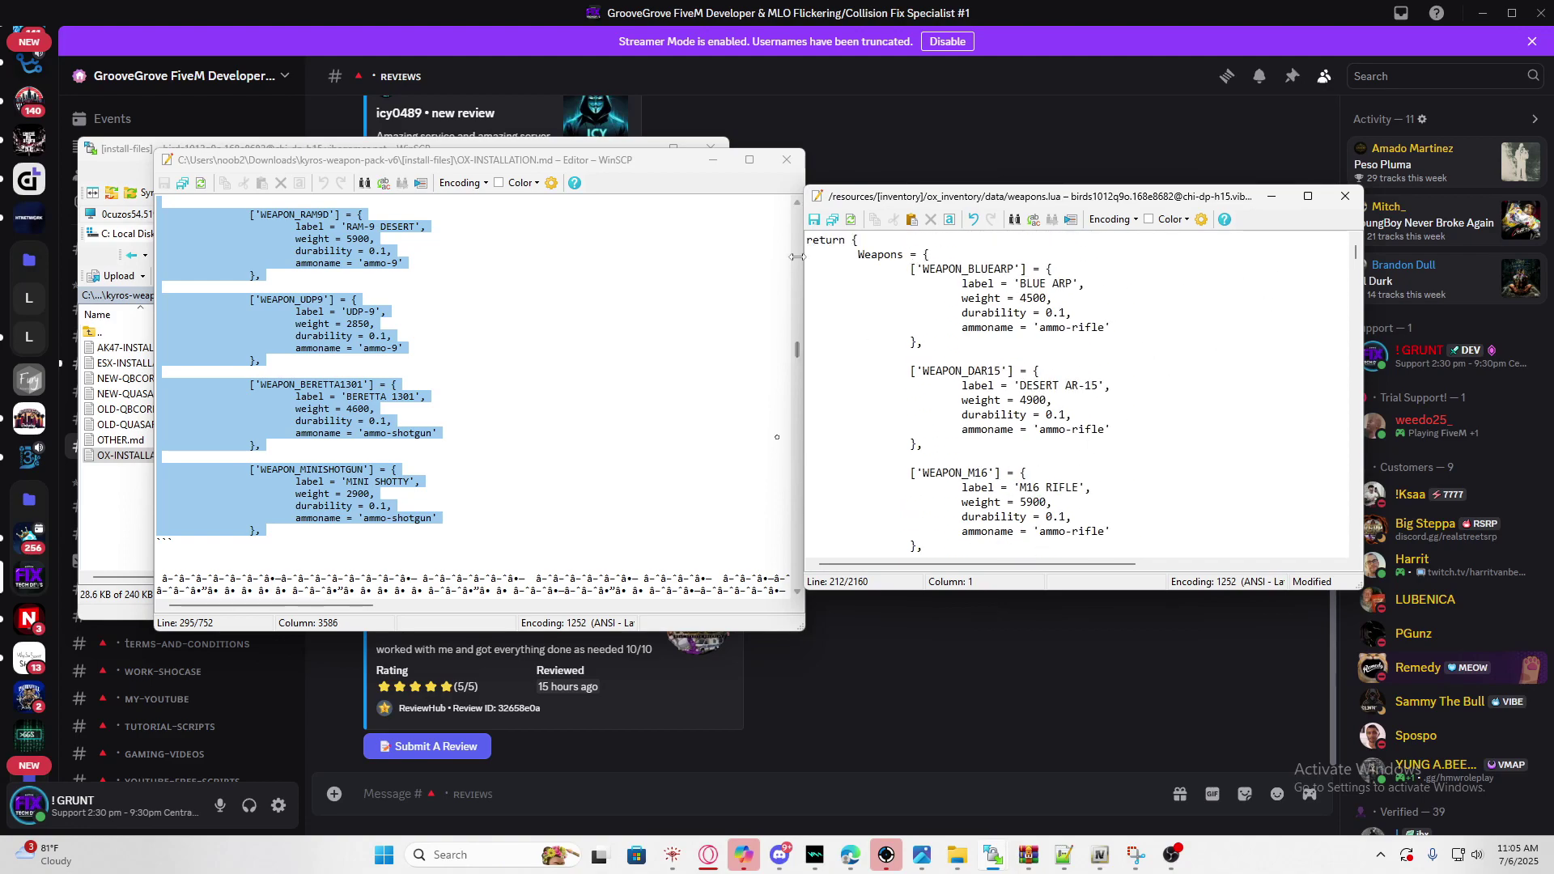
Copy the attachment code block in OX-INSTALLATION.md, from at_flashlight through the Large Scope entry
scroll(591, 404, down, 4)
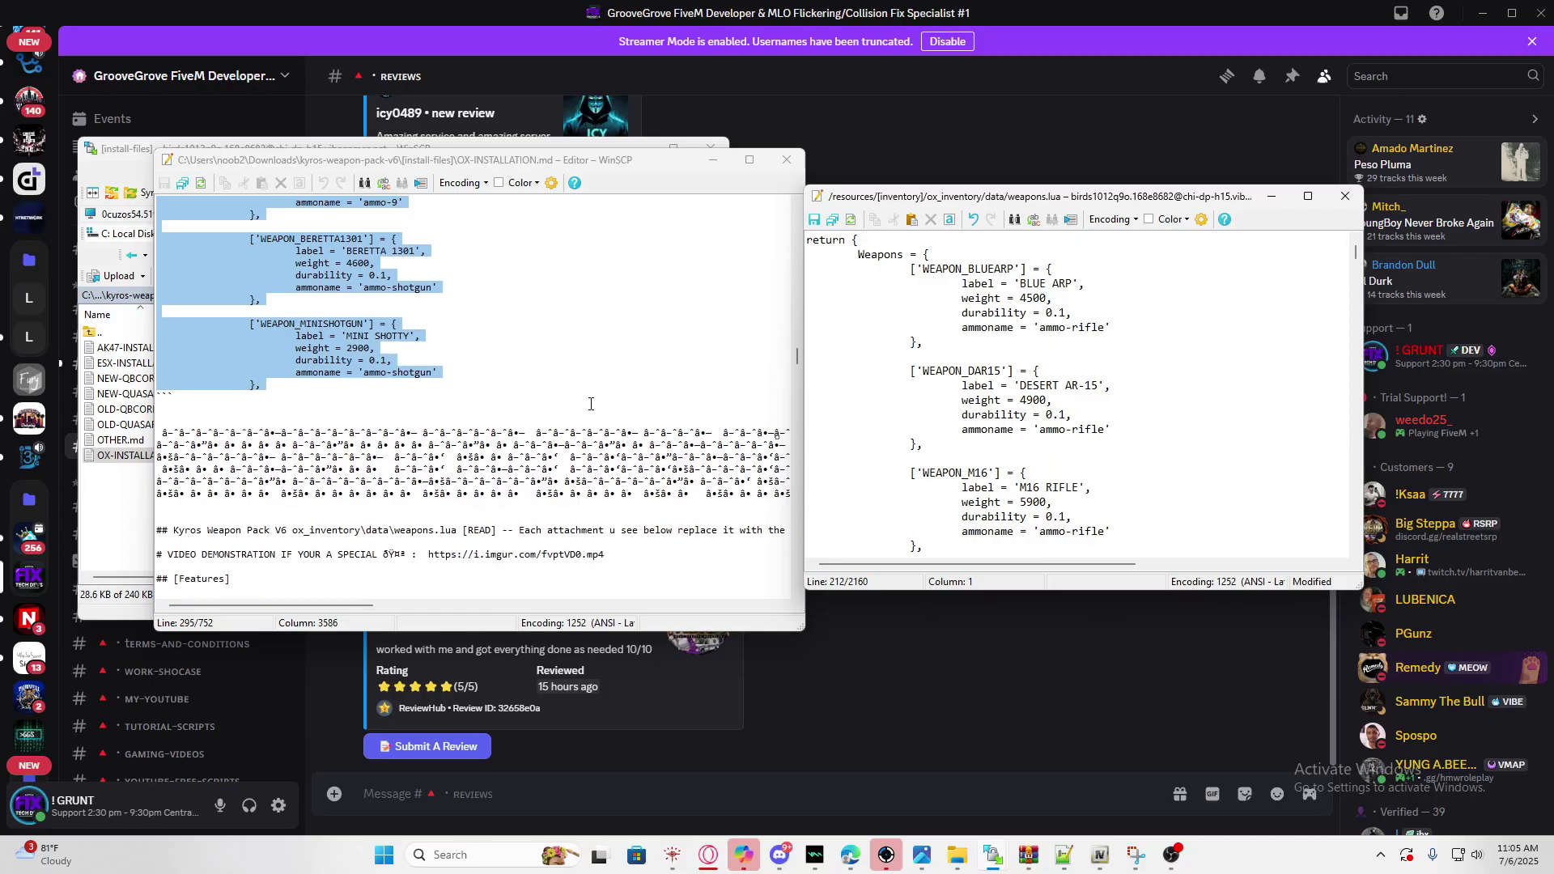
scroll(591, 403, down, 3)
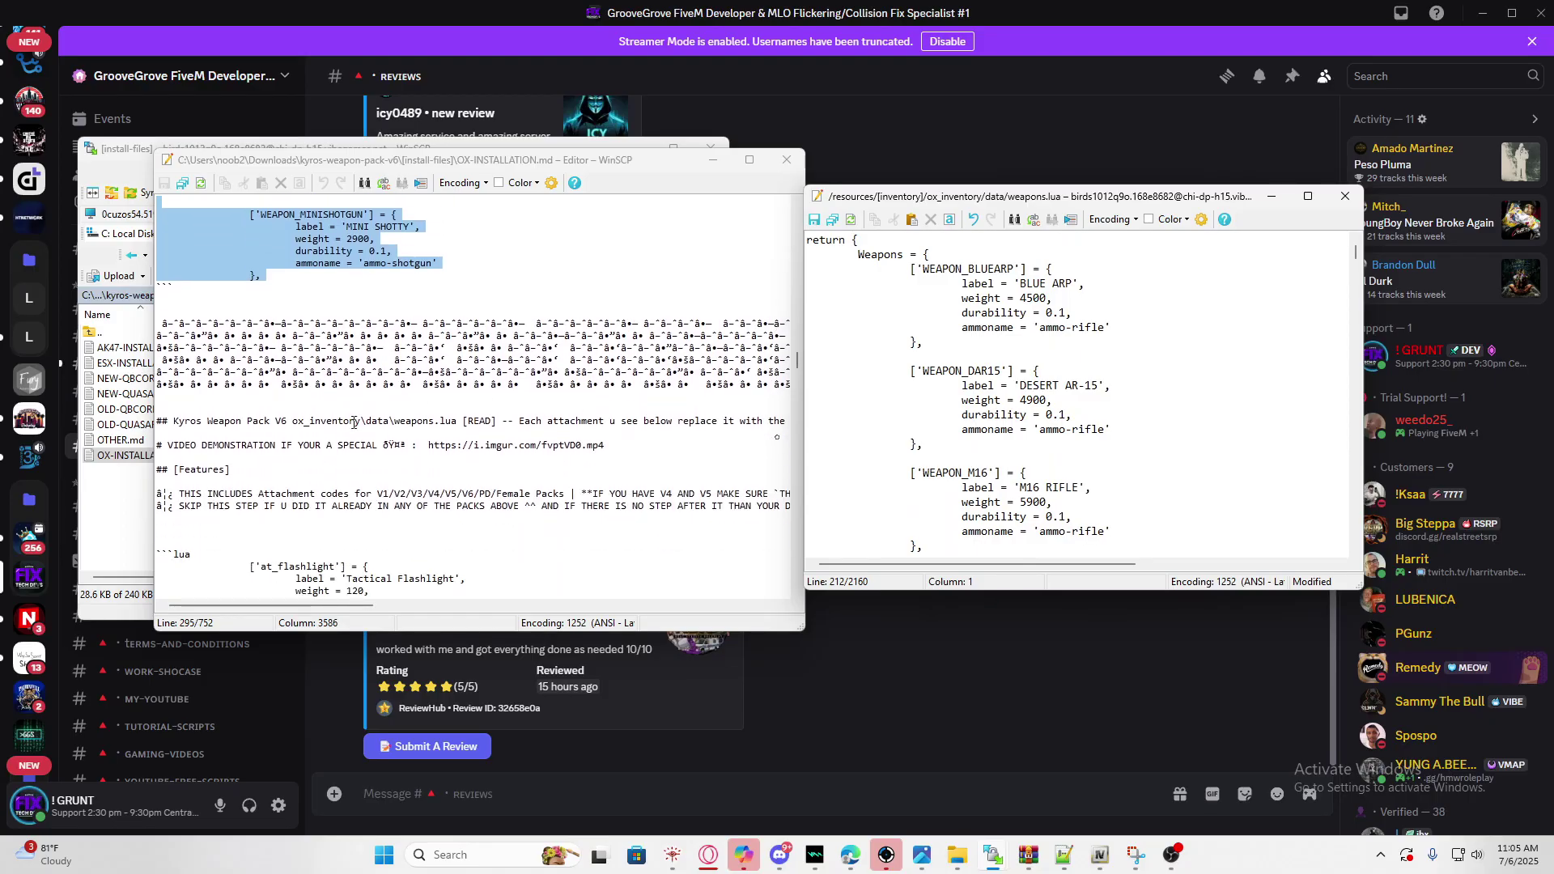
scroll(409, 460, down, 2)
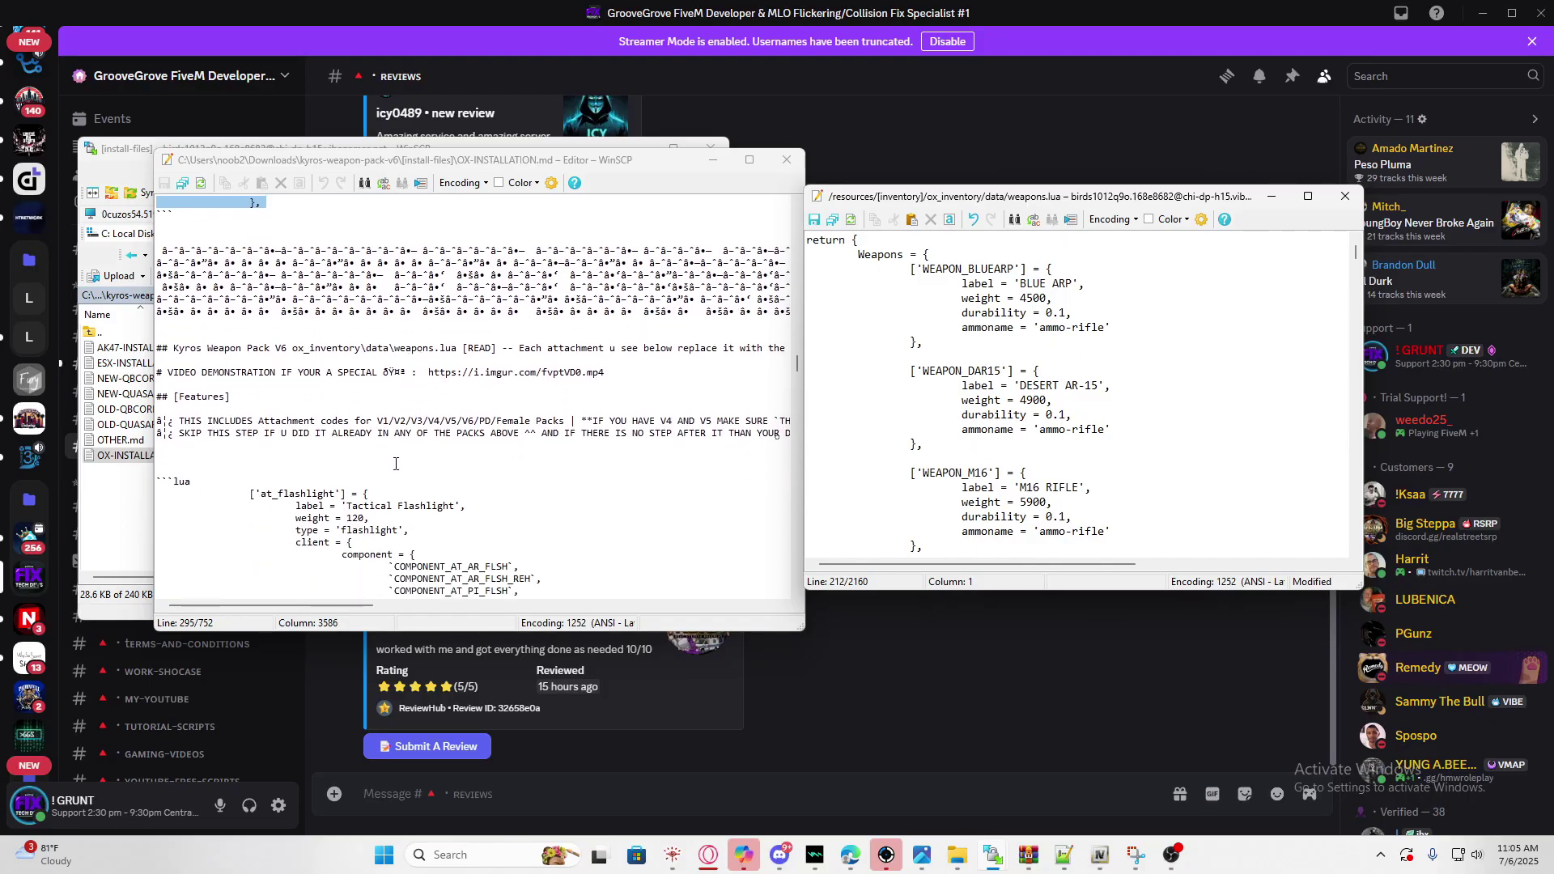
click(239, 498)
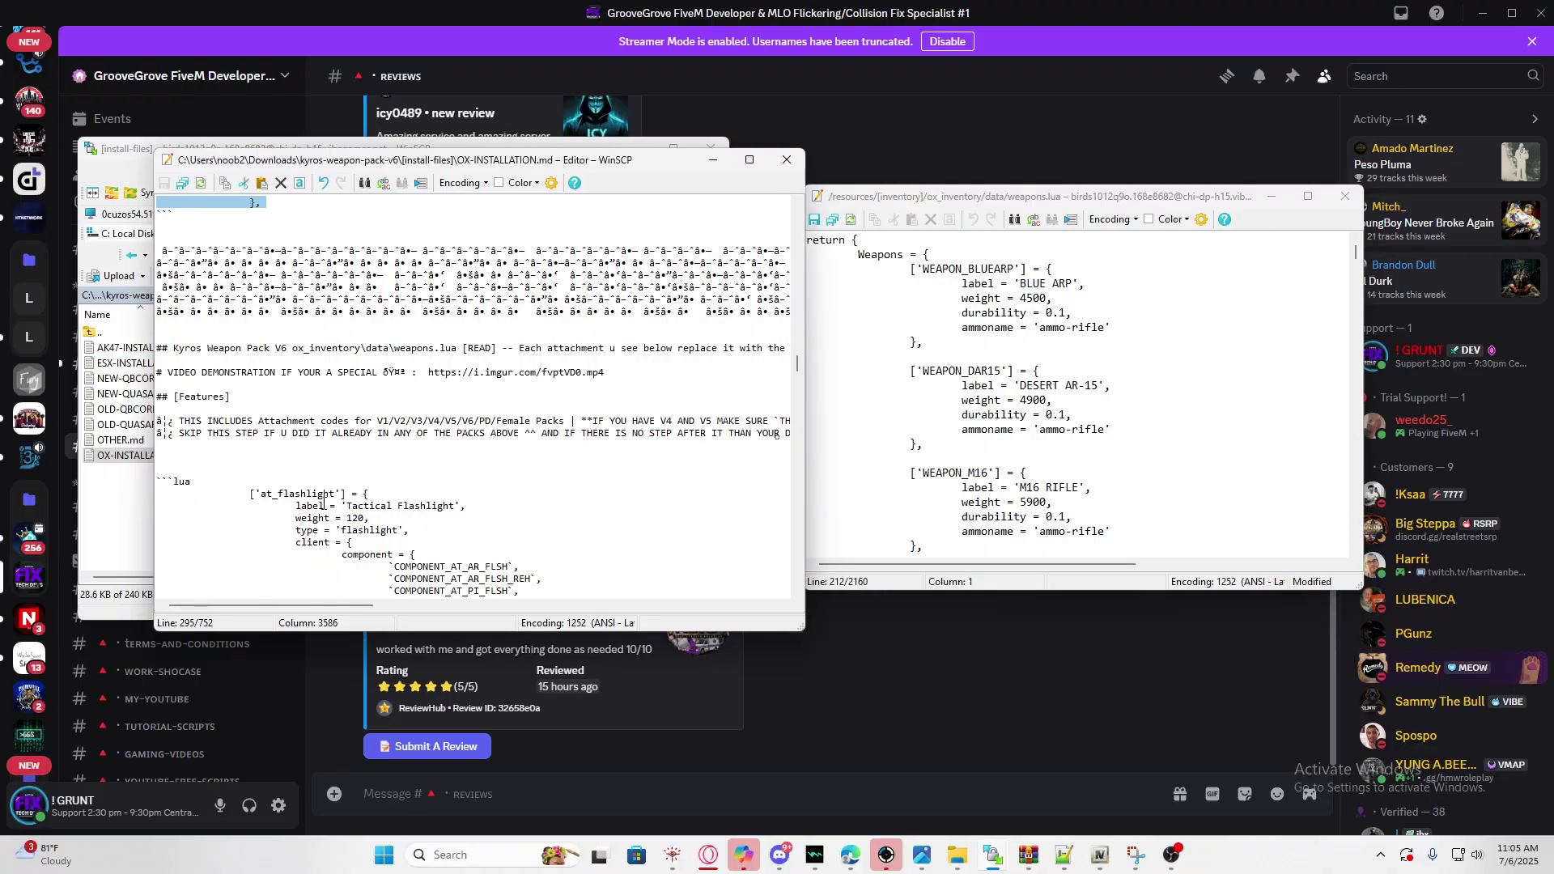
drag(250, 494, 261, 344)
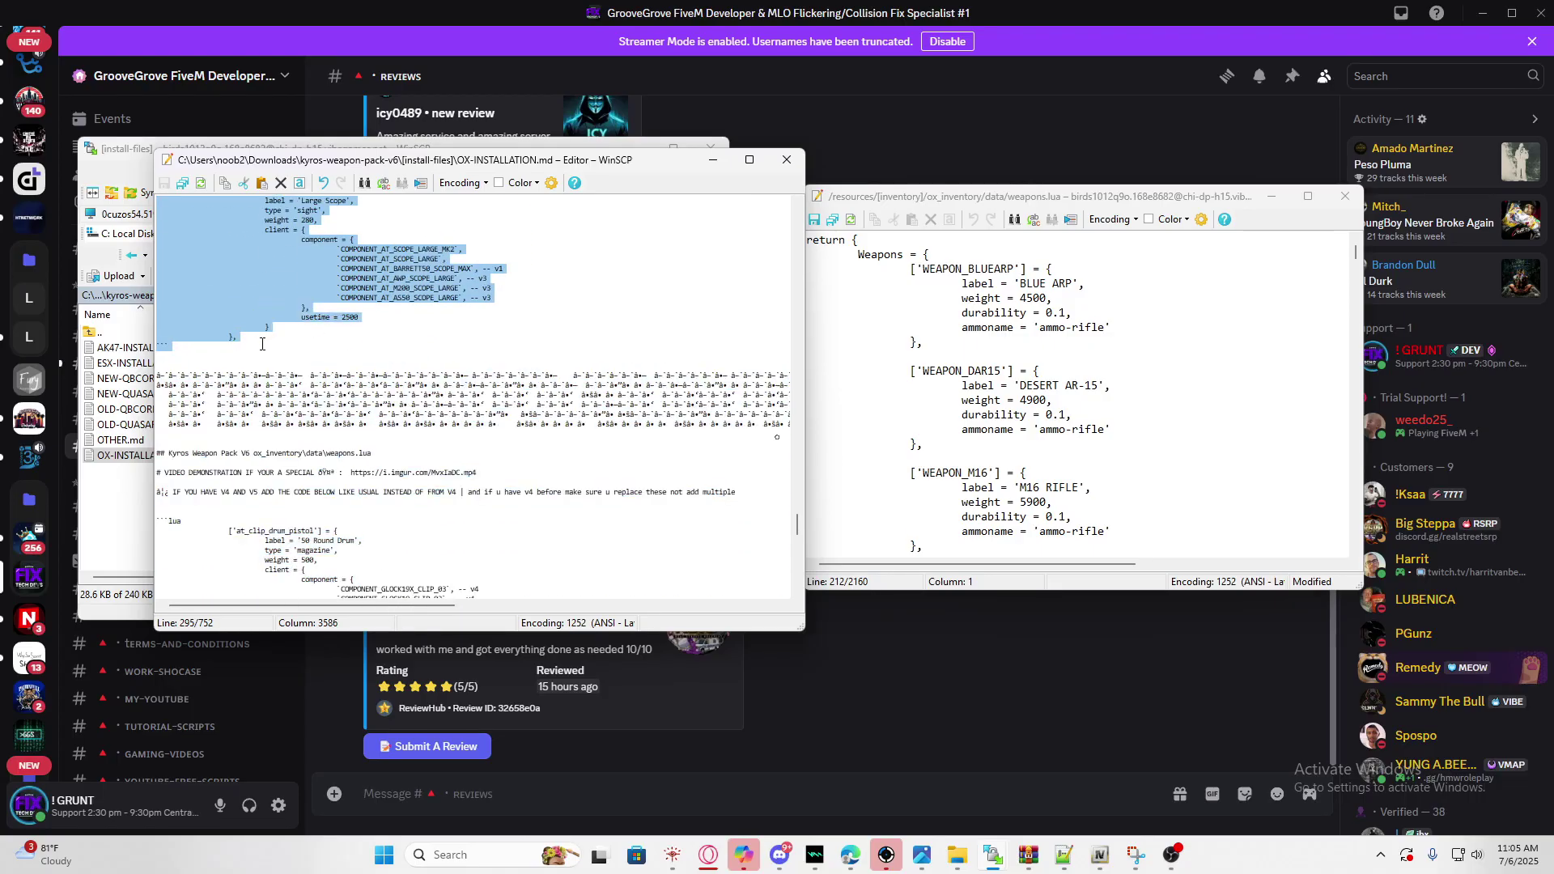
right_click(228, 316)
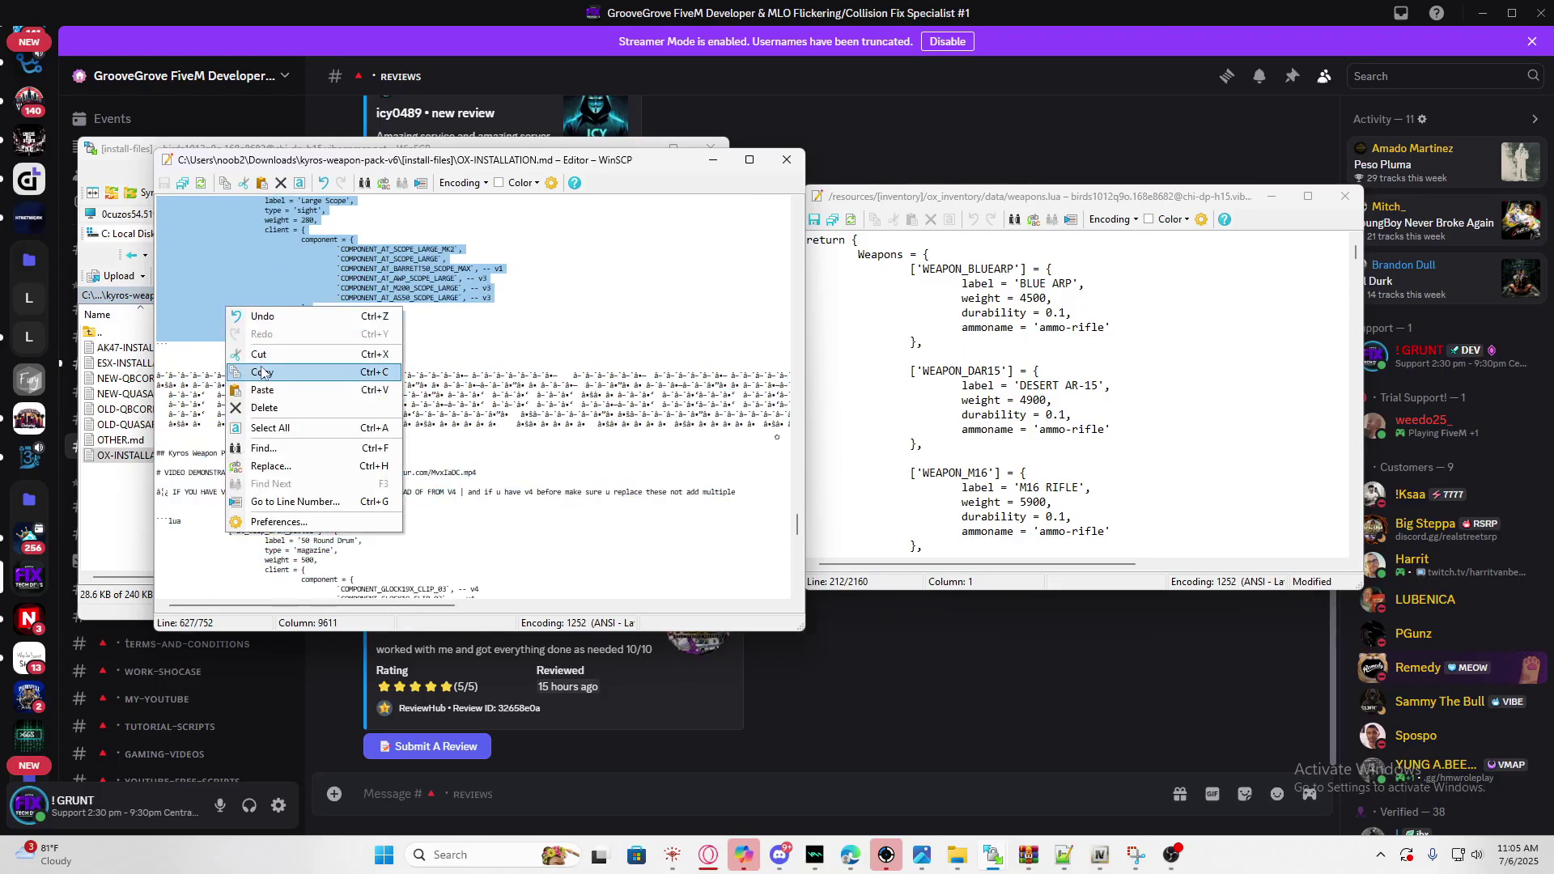
click(259, 371)
Paste the copied attachment block at the start of the Components table in weapons.lua, above the existing at_flashlight entry
click(1001, 437)
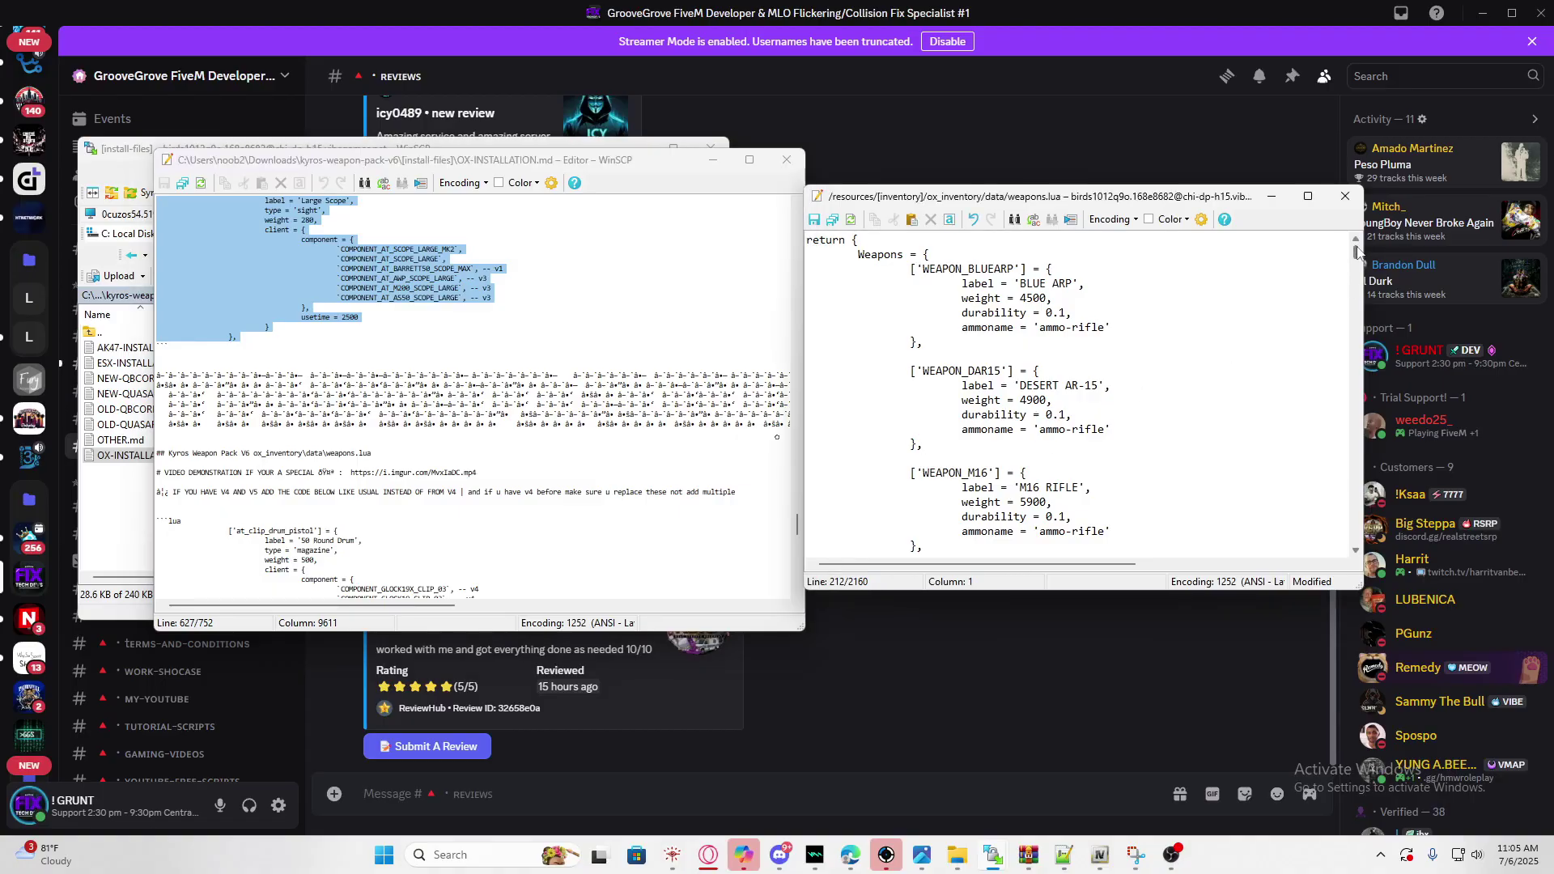
drag(1356, 253, 1366, 384)
scroll(1024, 437, up, 6)
scroll(1025, 437, up, 12)
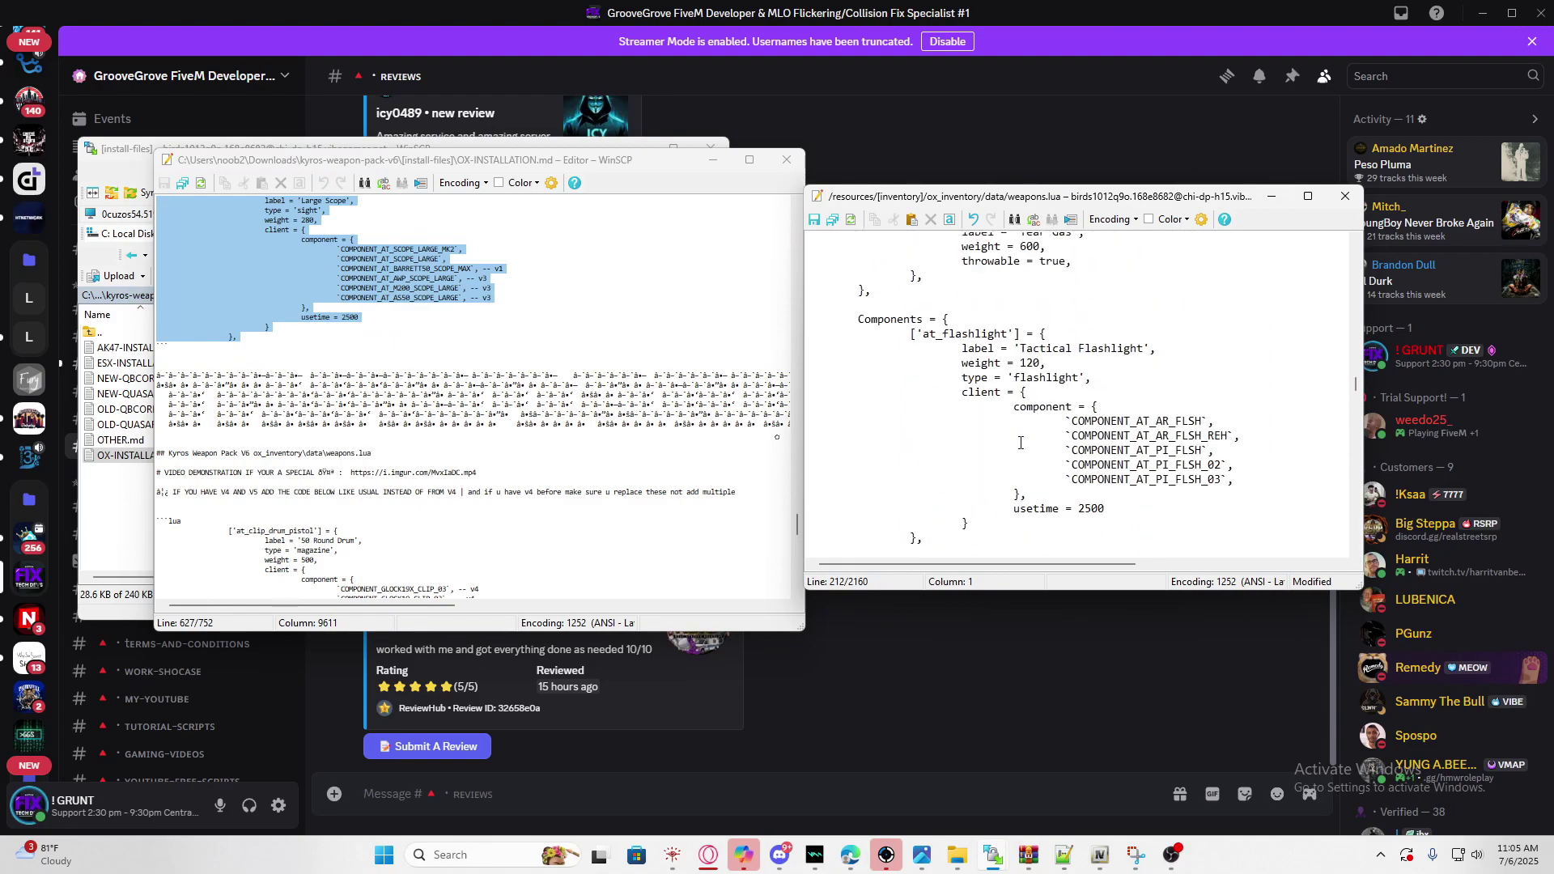
scroll(971, 429, down, 9)
scroll(943, 409, up, 2)
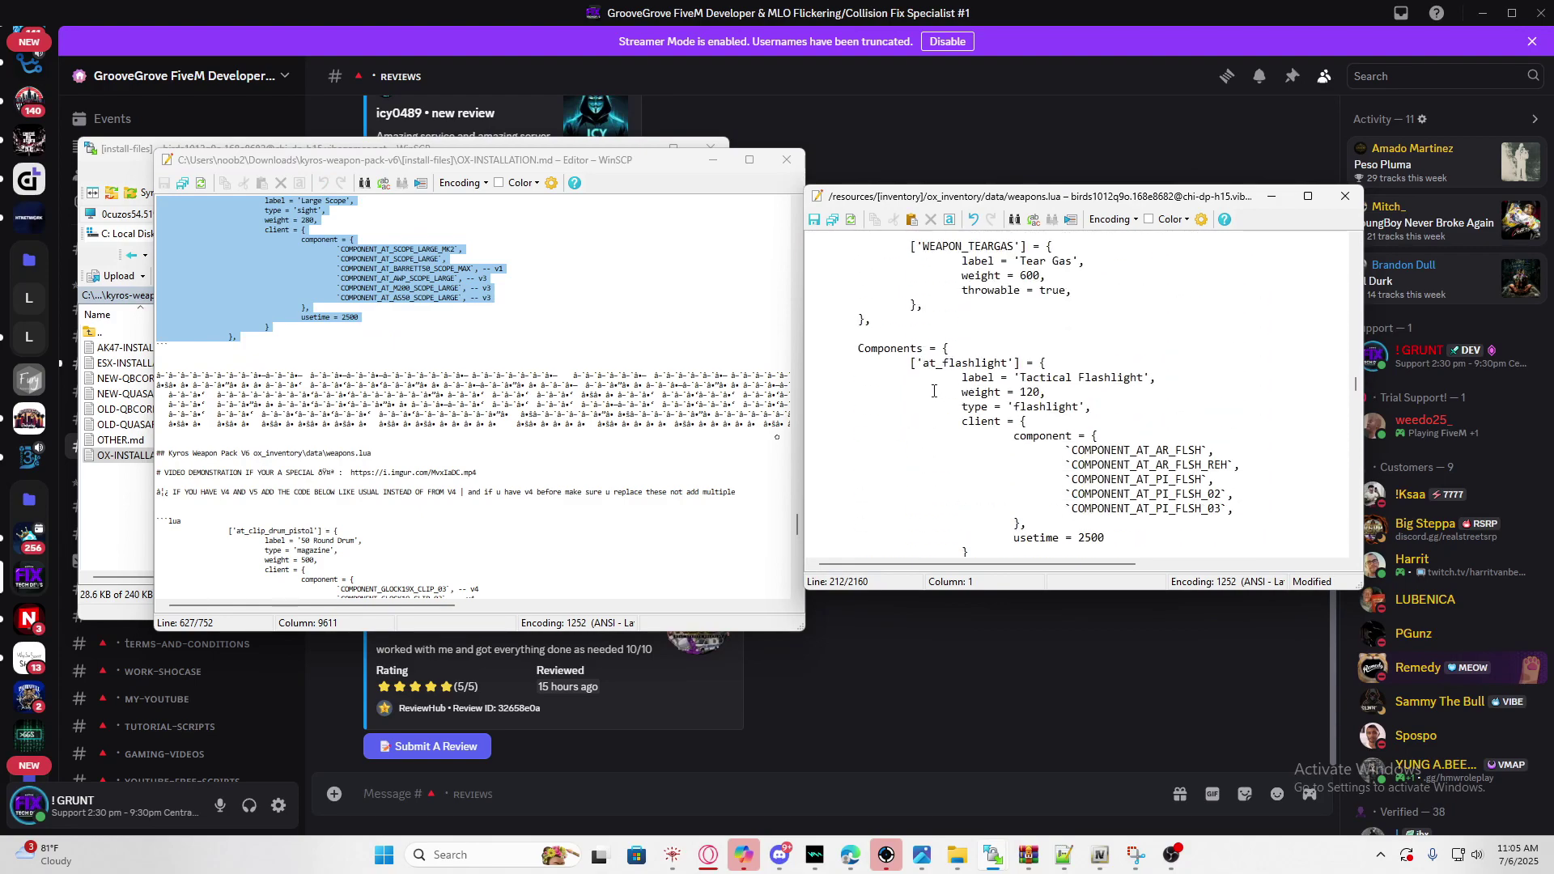
drag(793, 528, 801, 371)
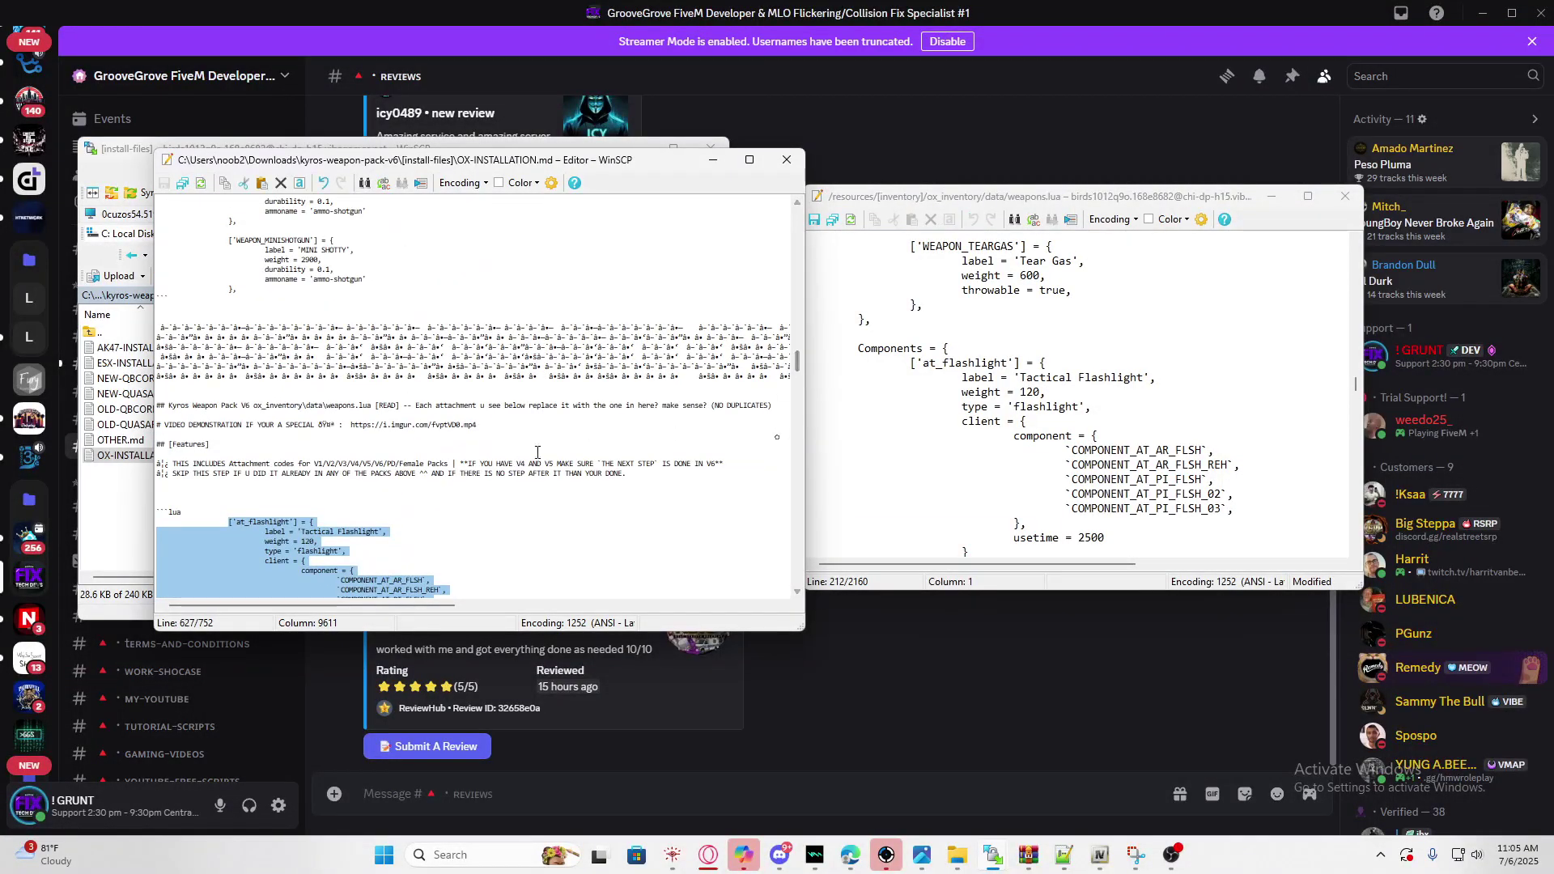
click(958, 347)
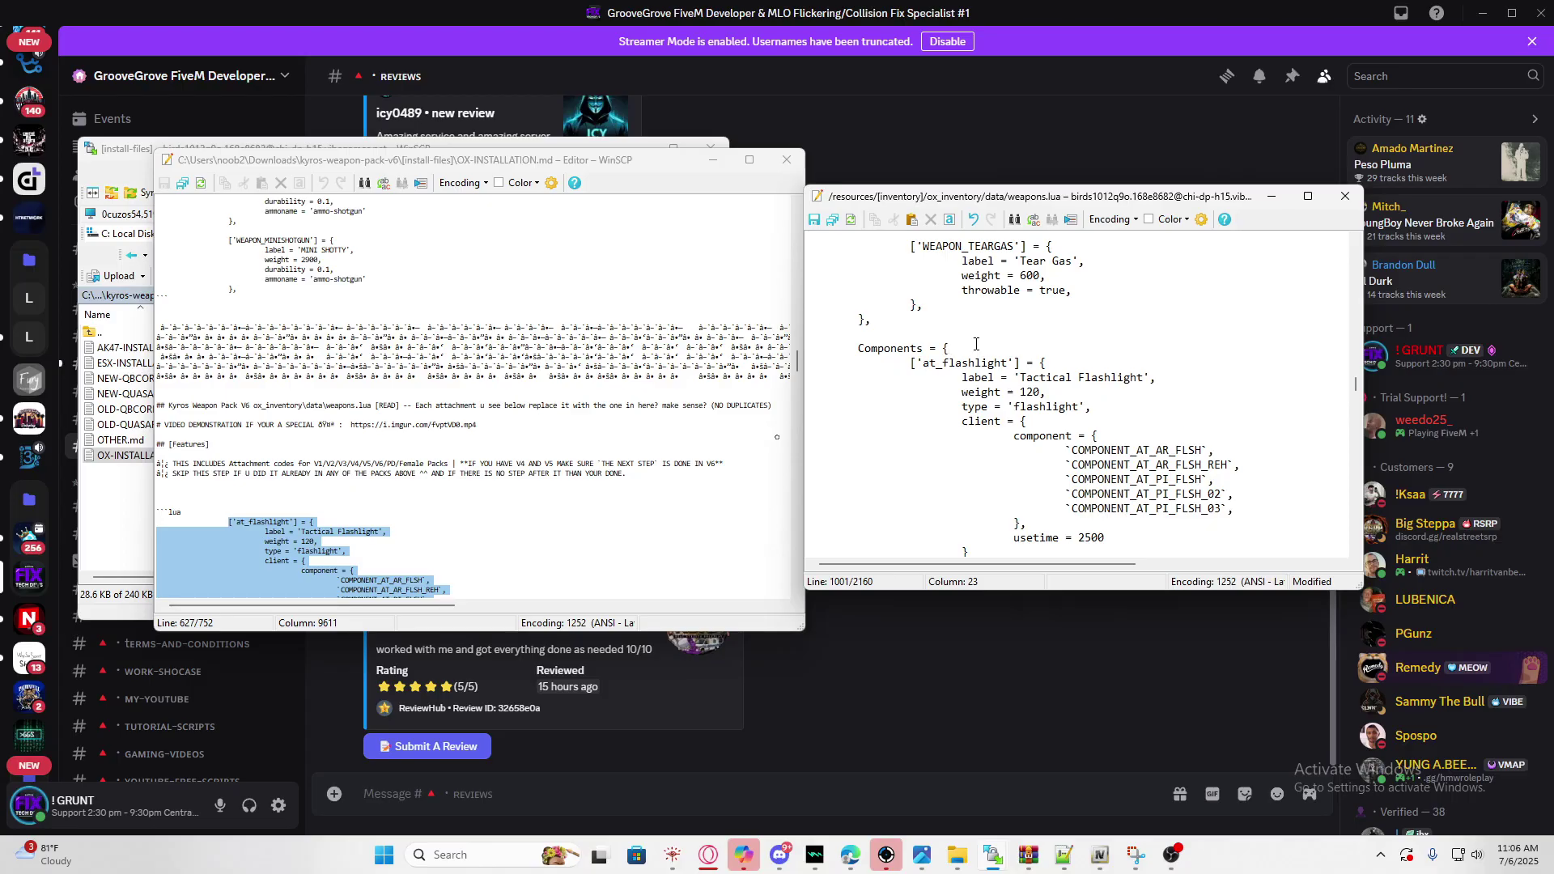
key(Return)
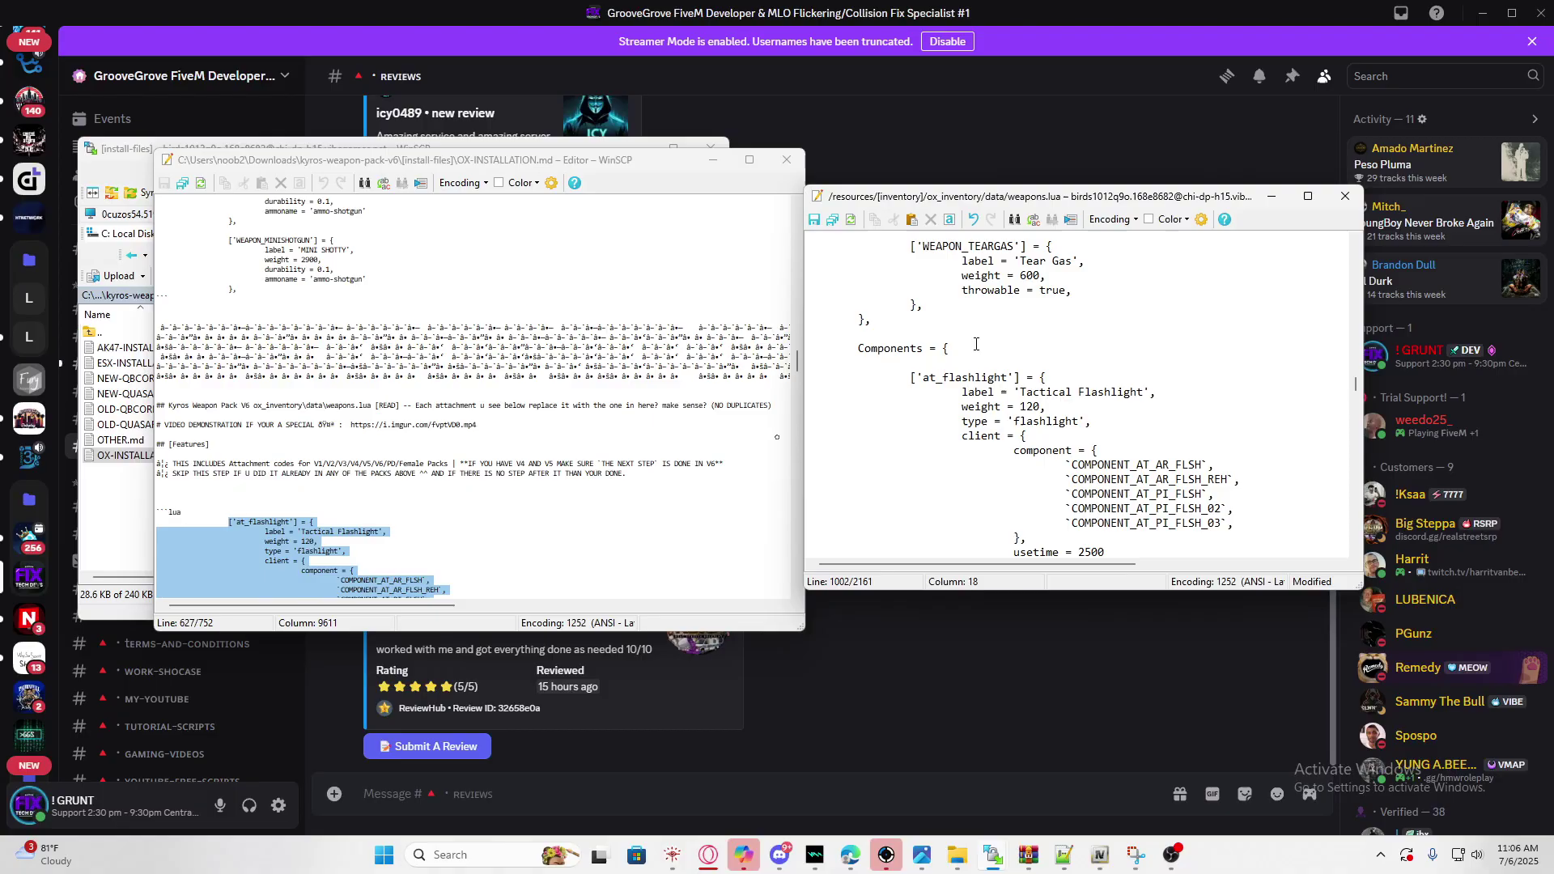
key(ctrl+v)
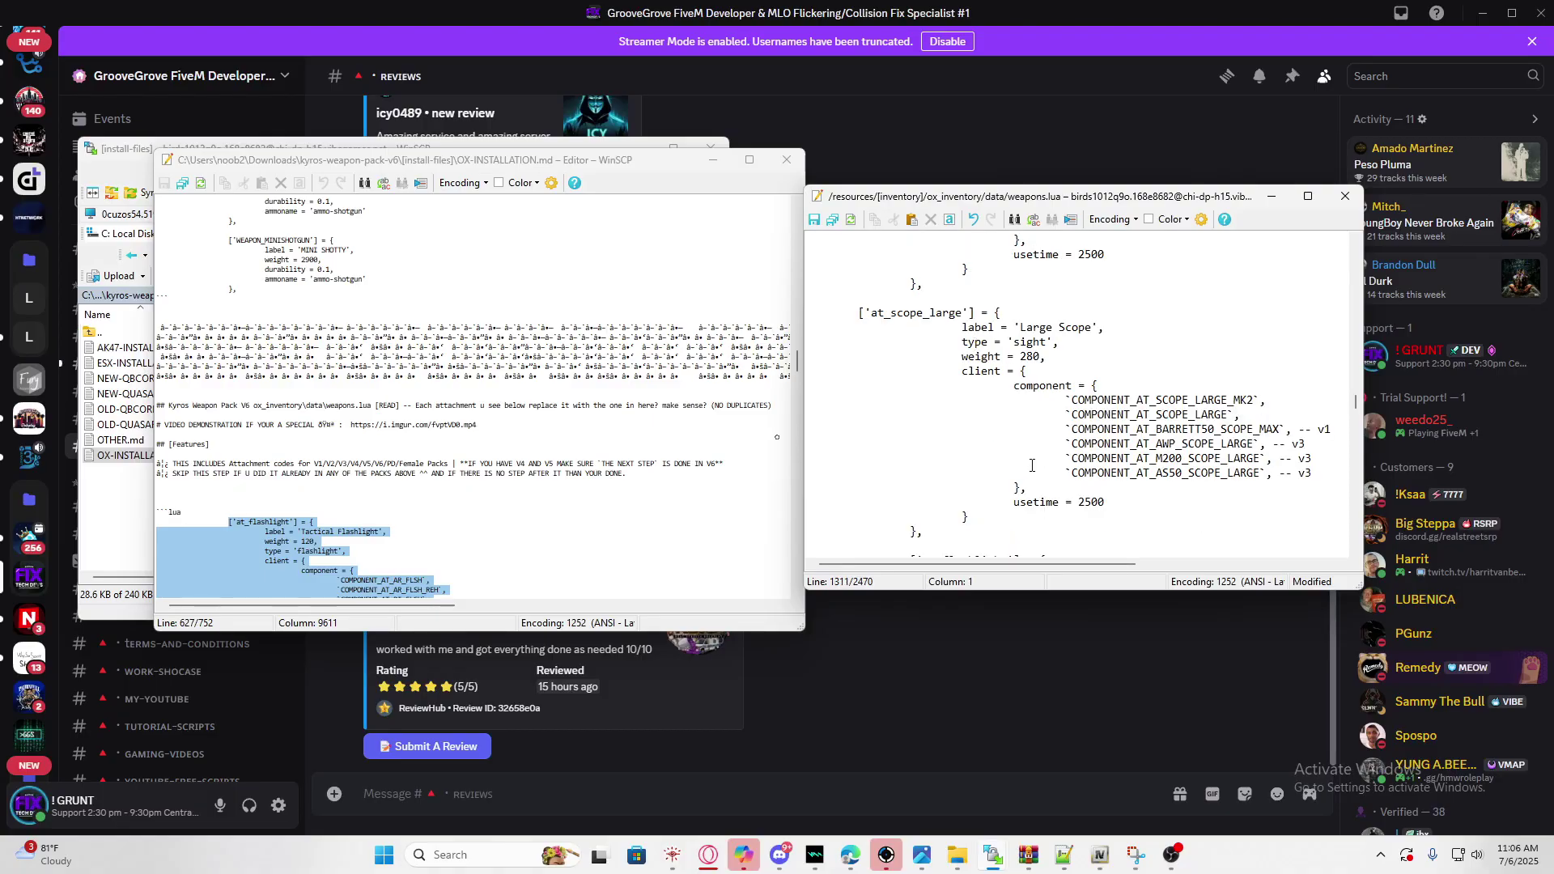
scroll(1032, 465, down, 1)
scroll(982, 477, down, 5)
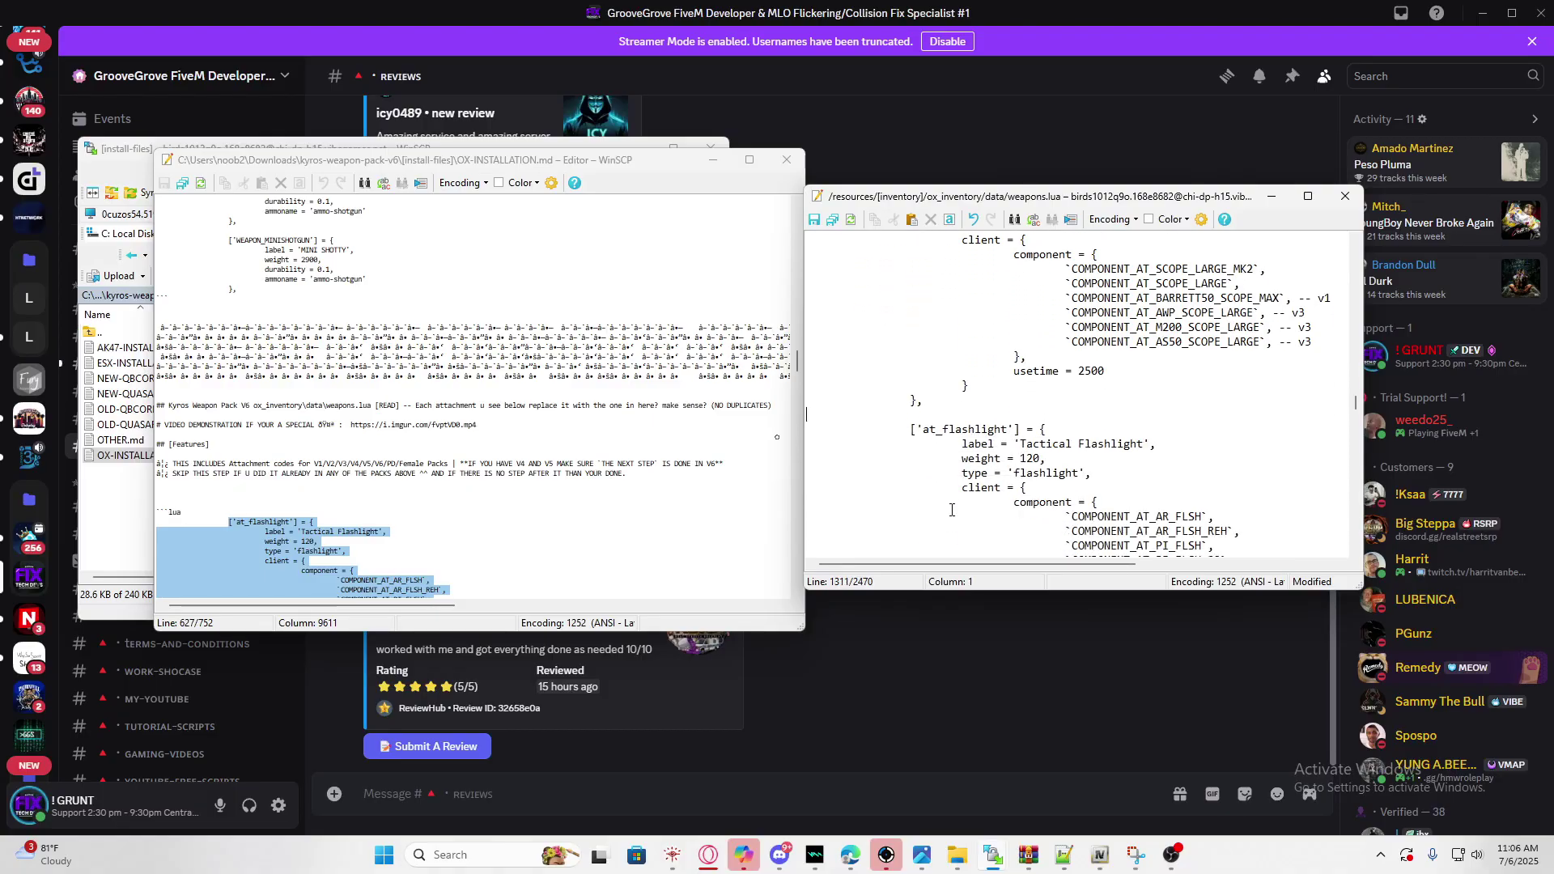
scroll(929, 401, down, 5)
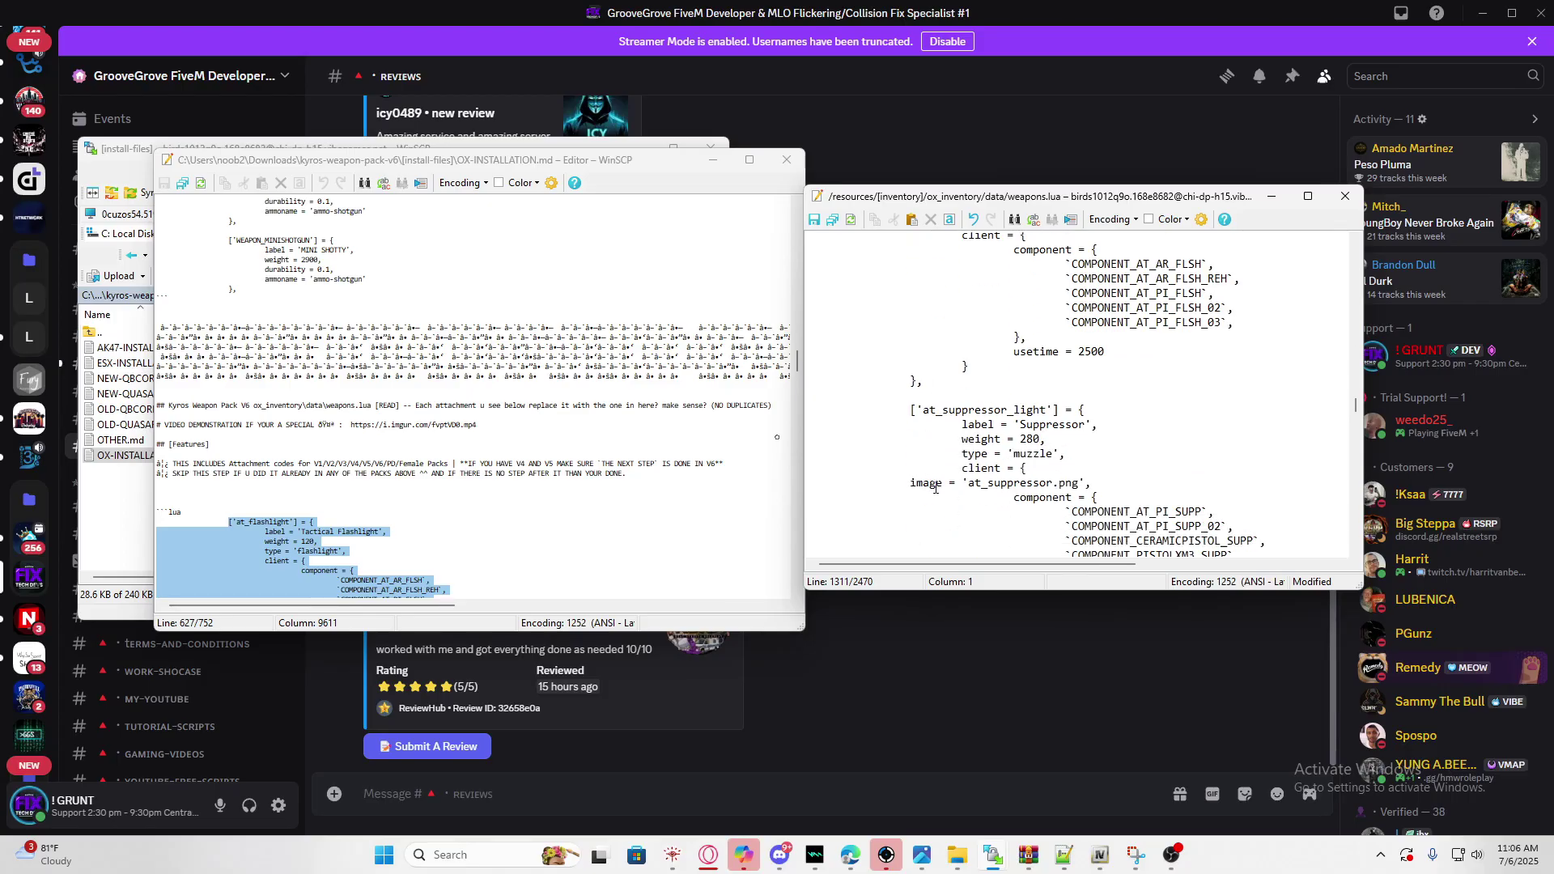
scroll(429, 428, down, 3)
Copy the second attachment block in OX-INSTALLATION.md, from at_clip_drum_pistol through at_clip_clear
scroll(430, 428, down, 12)
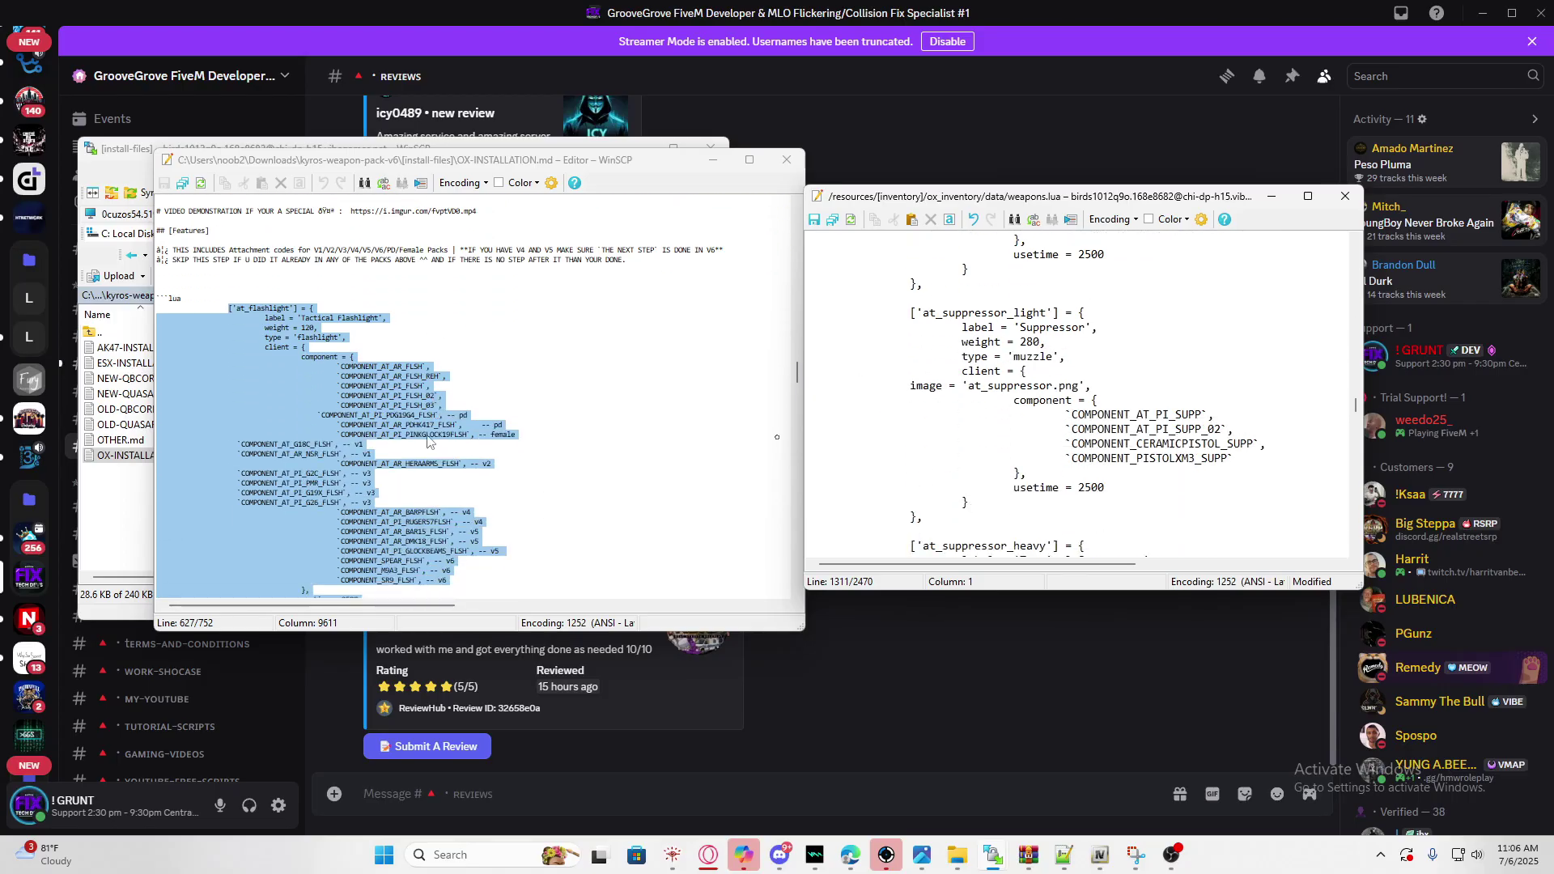
scroll(403, 441, down, 8)
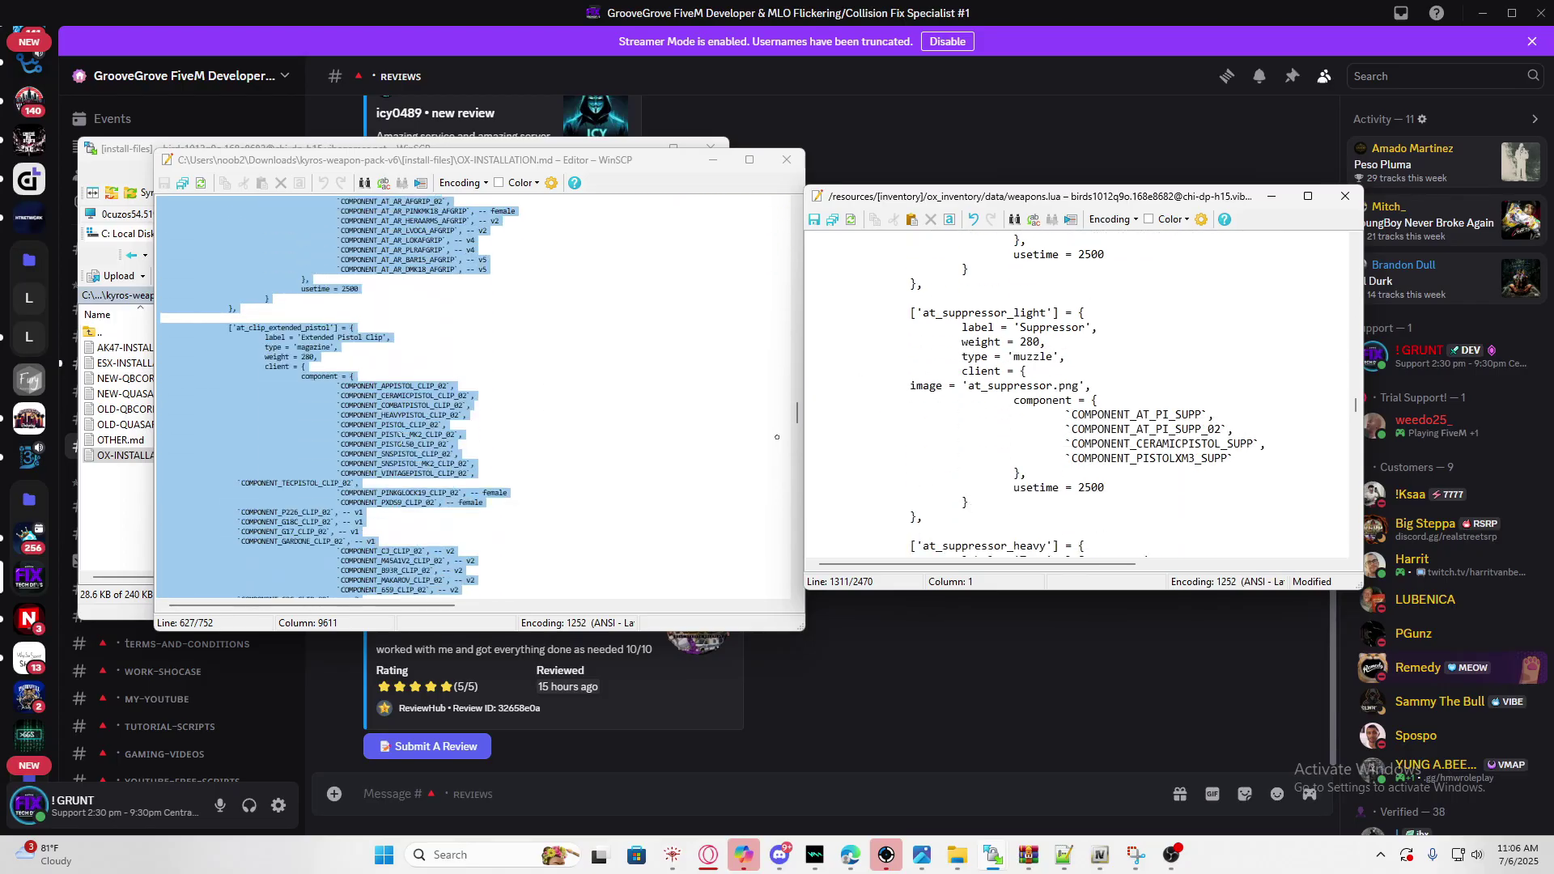
drag(794, 423, 797, 534)
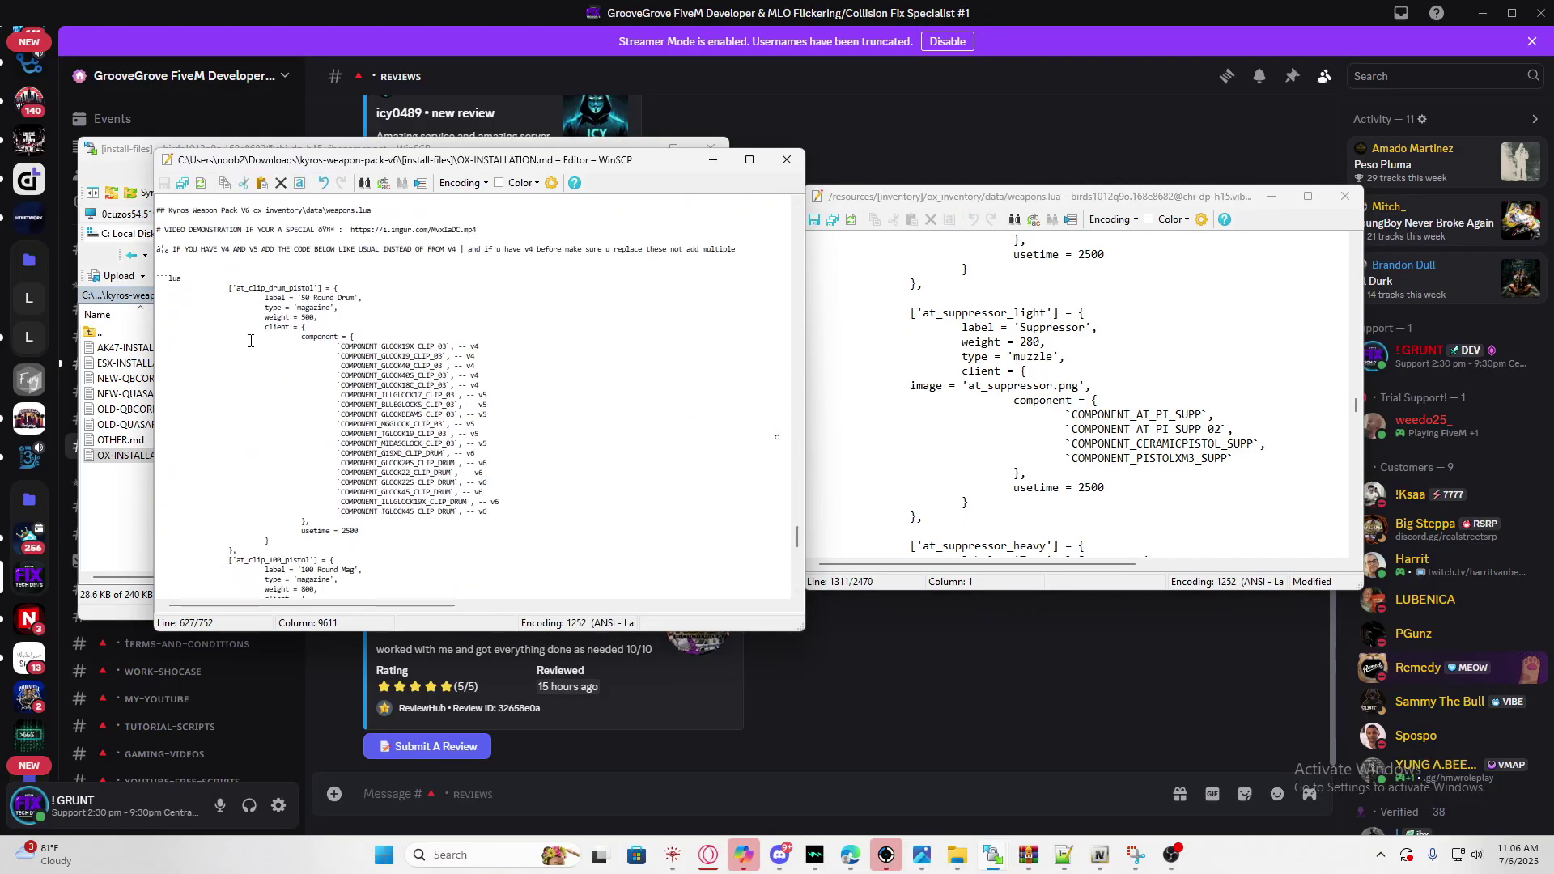
drag(214, 283, 478, 438)
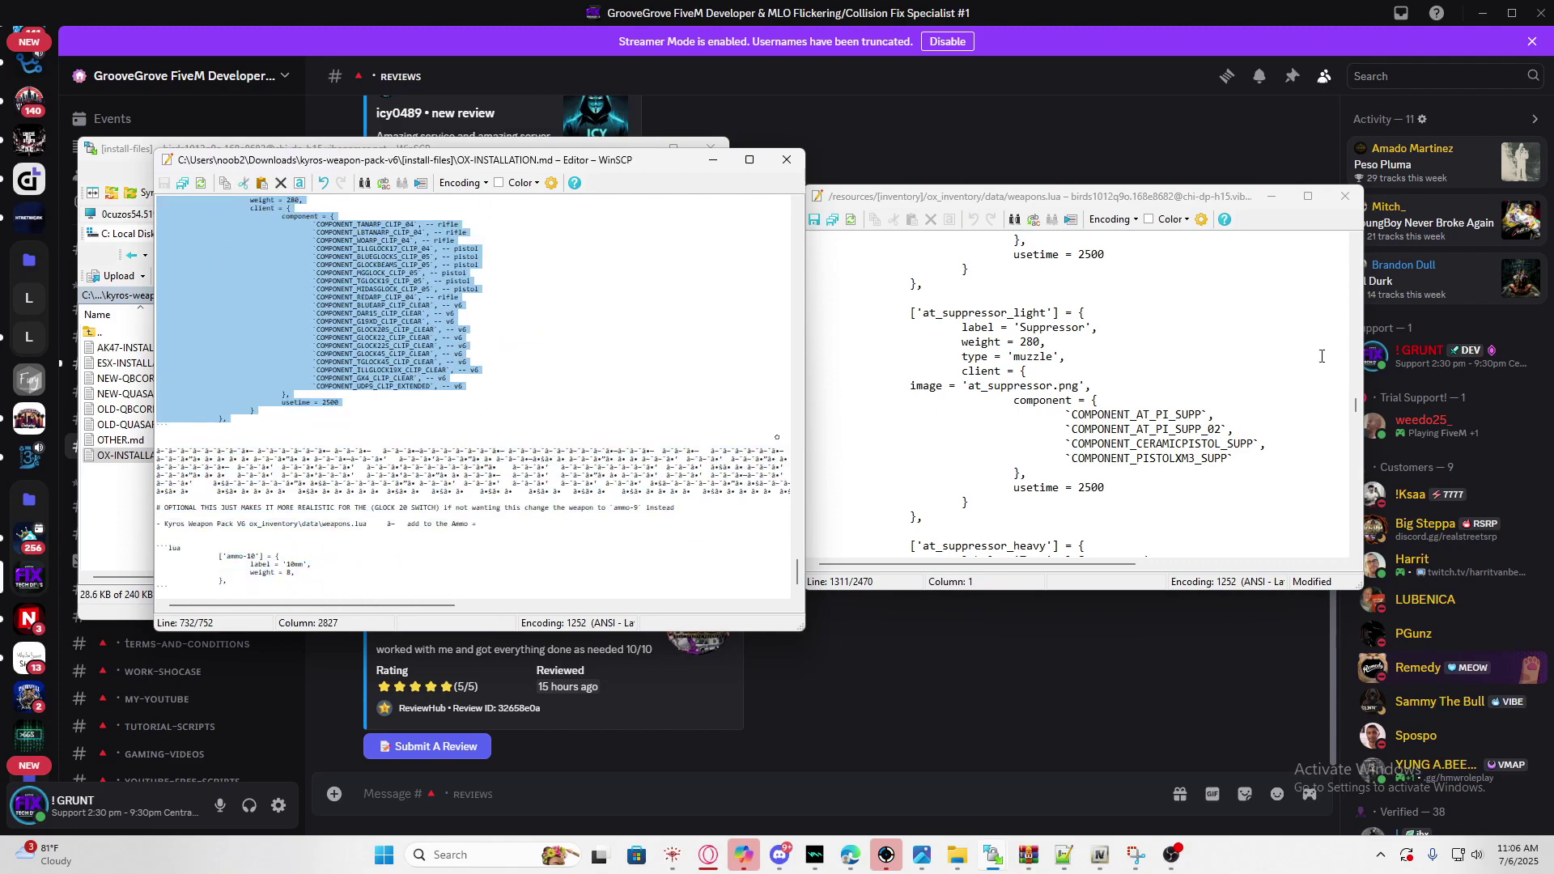
Paste the copied magazine attachment entries near the end of the Components table in weapons.lua, above at_skin_patriotic
drag(1357, 404, 1345, 577)
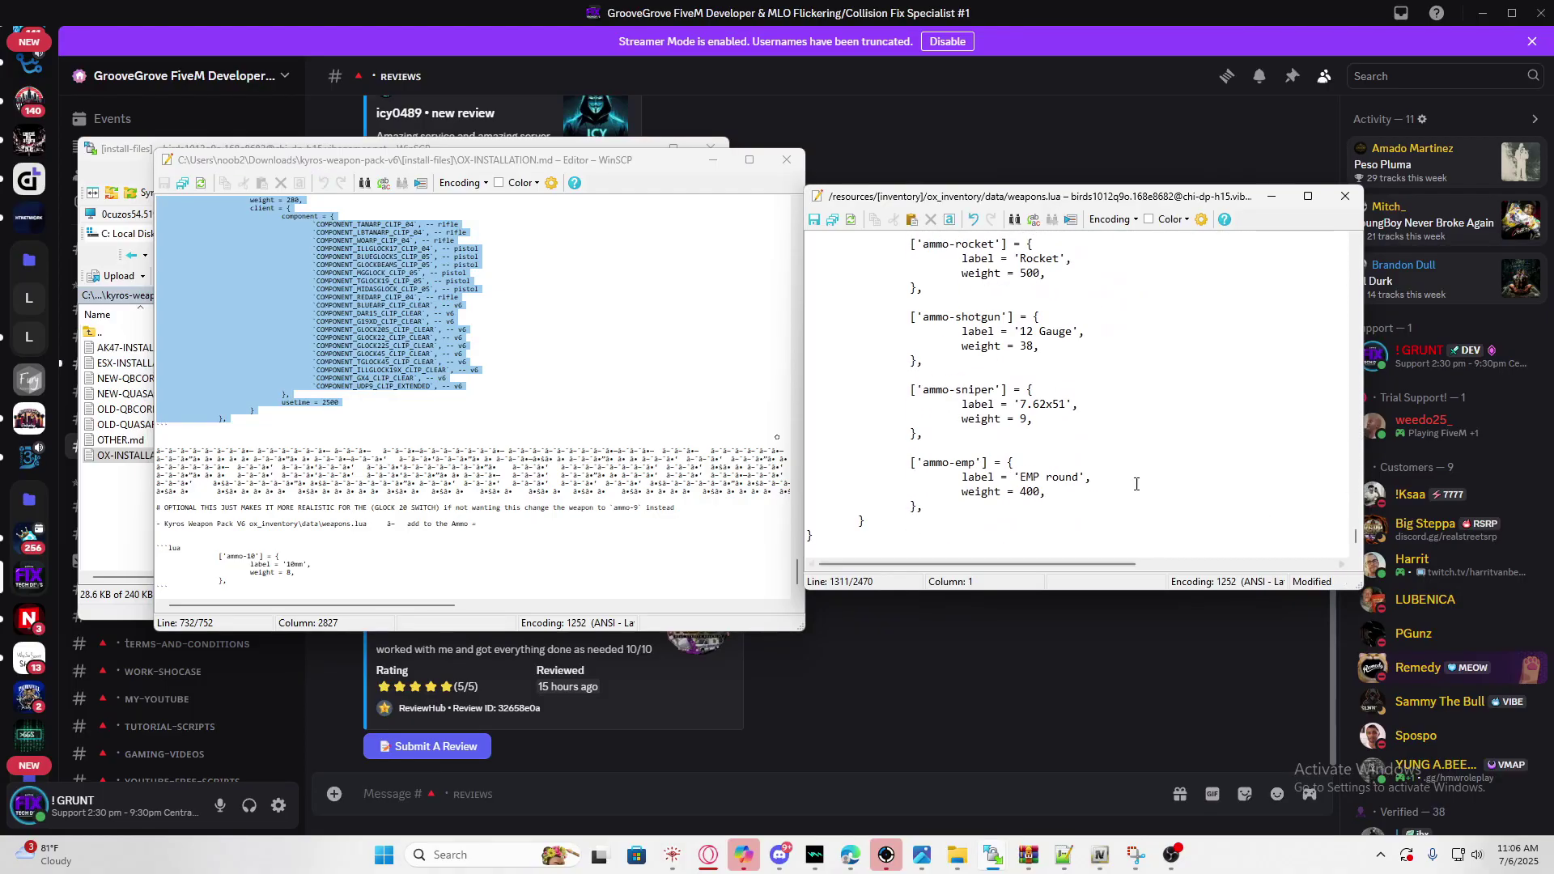
scroll(1136, 484, up, 20)
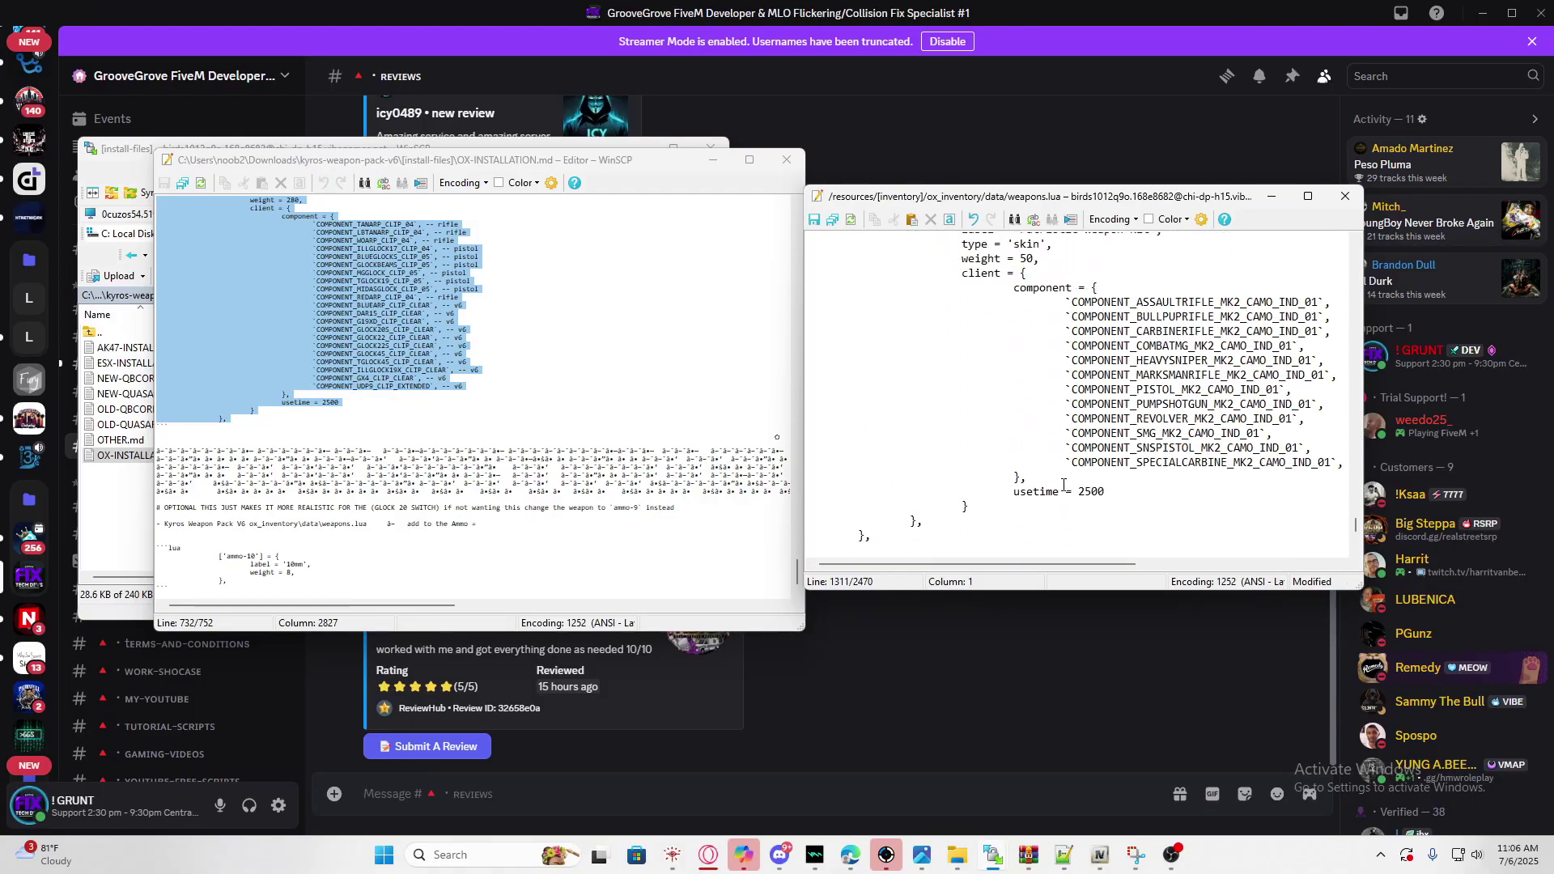
scroll(659, 450, up, 1)
scroll(922, 466, up, 10)
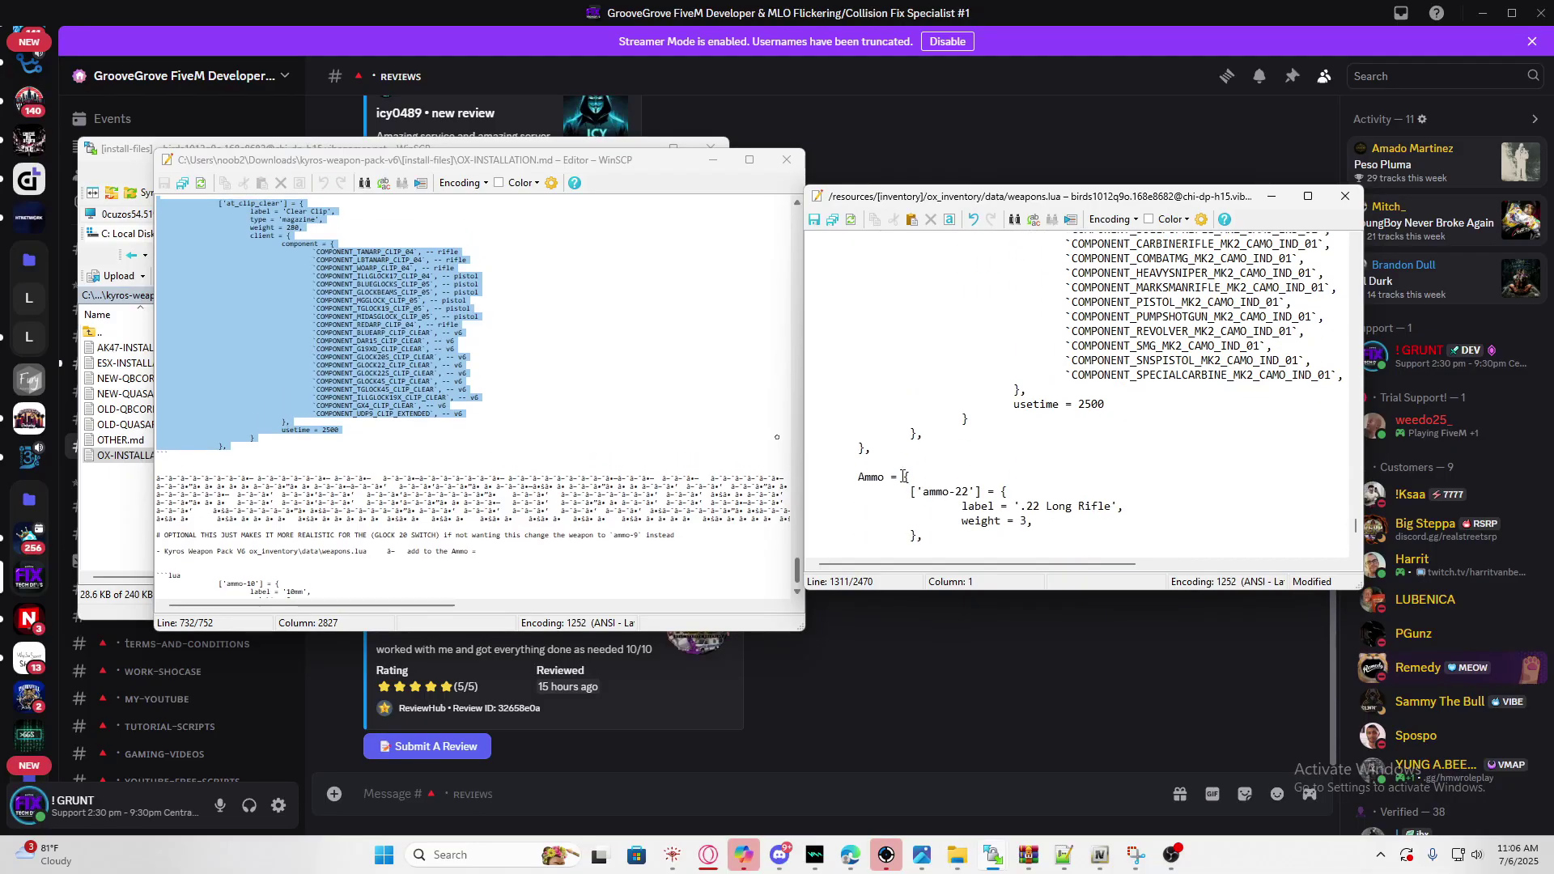
scroll(921, 466, up, 1)
scroll(242, 315, up, 5)
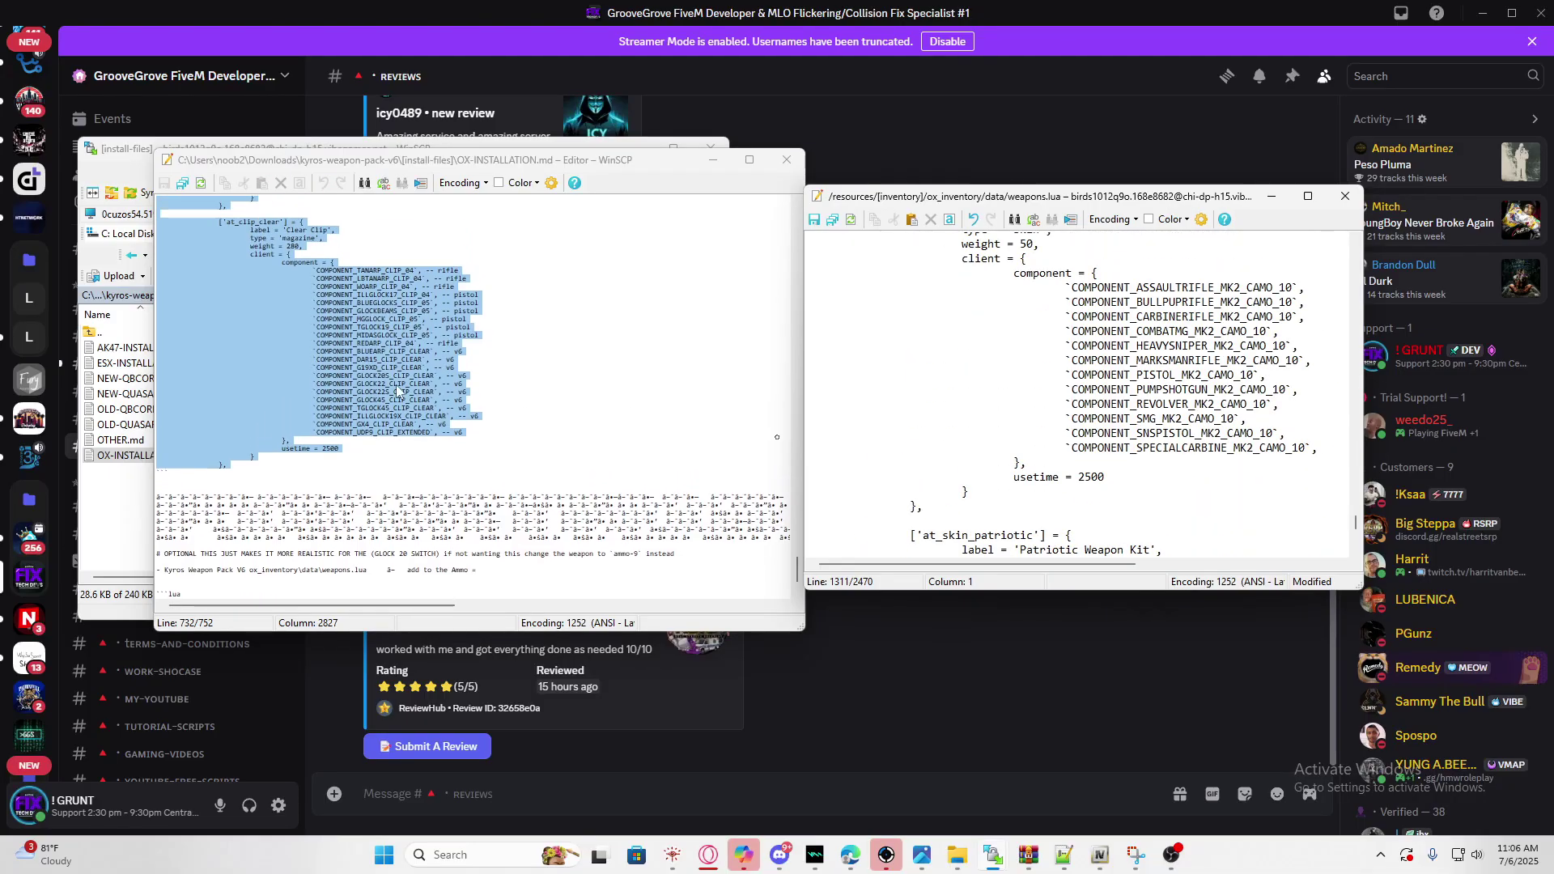
scroll(250, 307, up, 6)
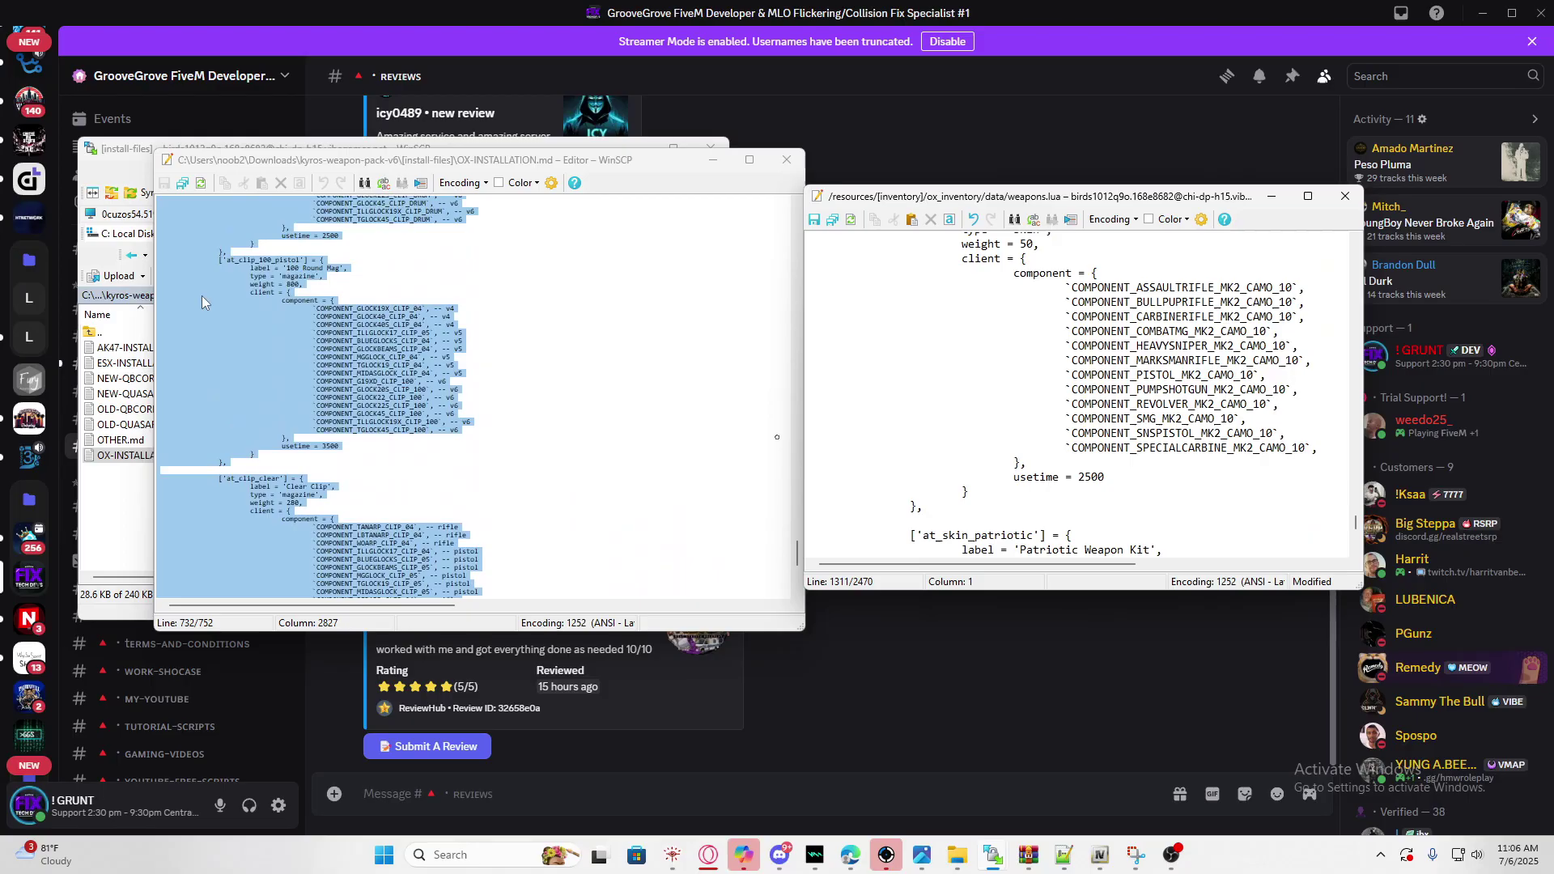
scroll(222, 261, up, 8)
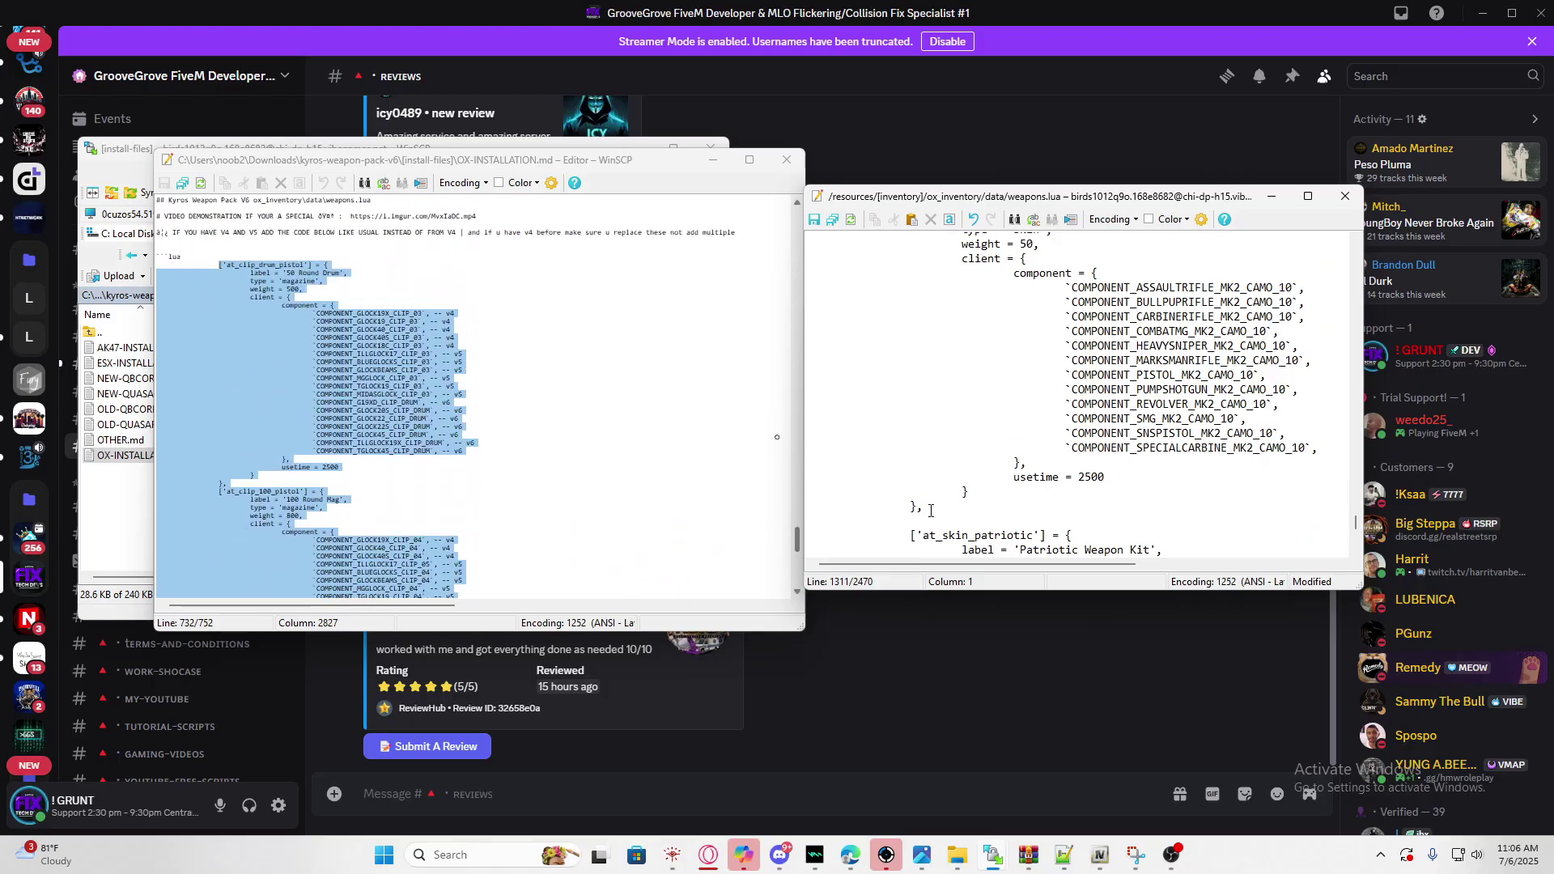
key(Return)
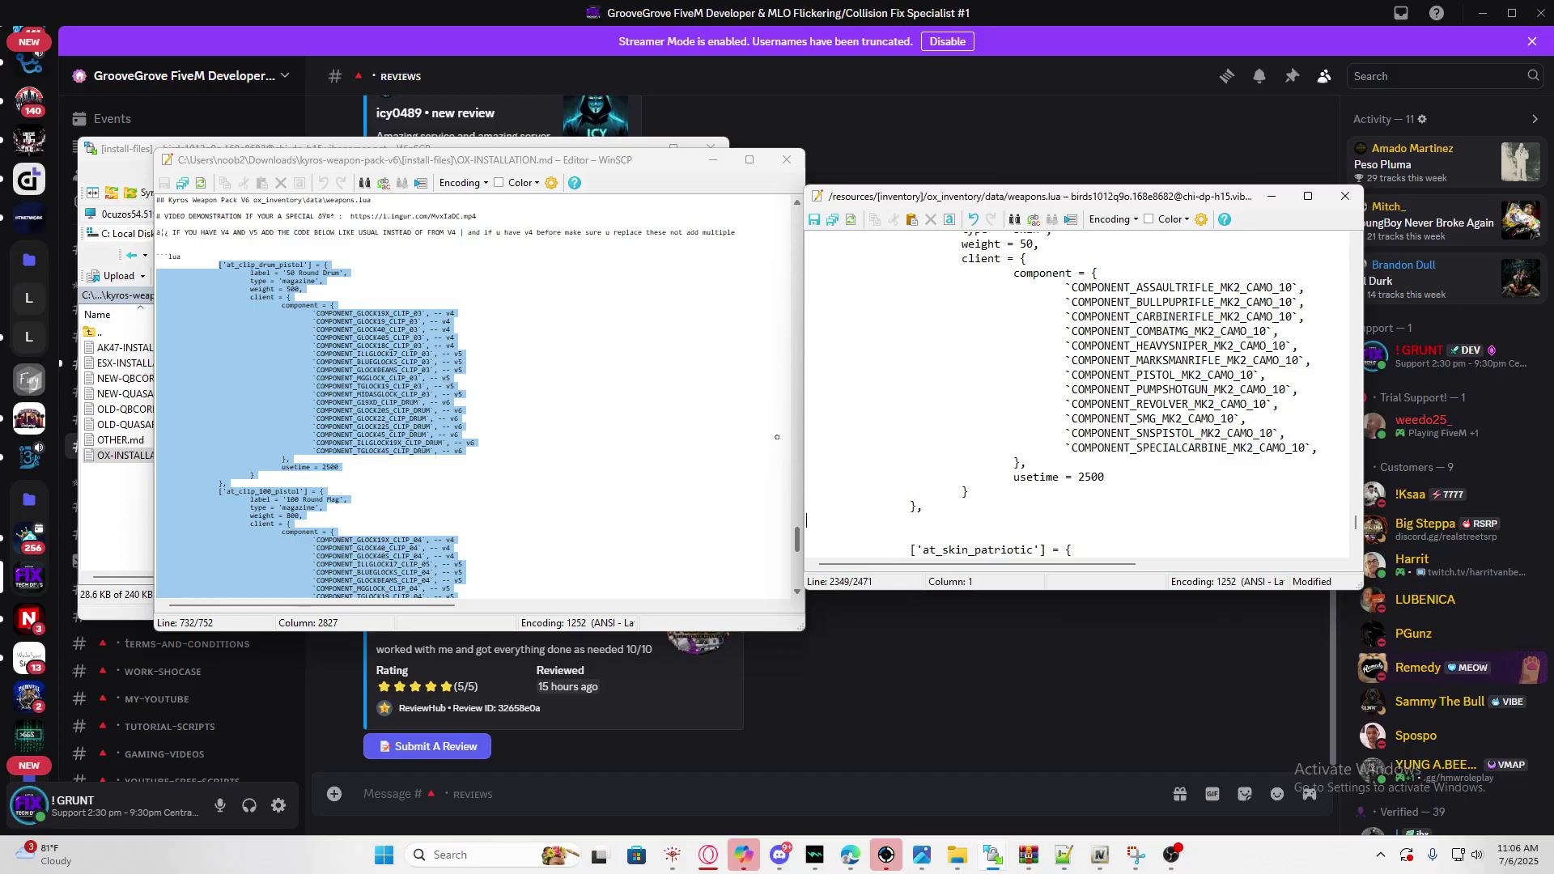
key(ctrl+v)
scroll(937, 494, down, 3)
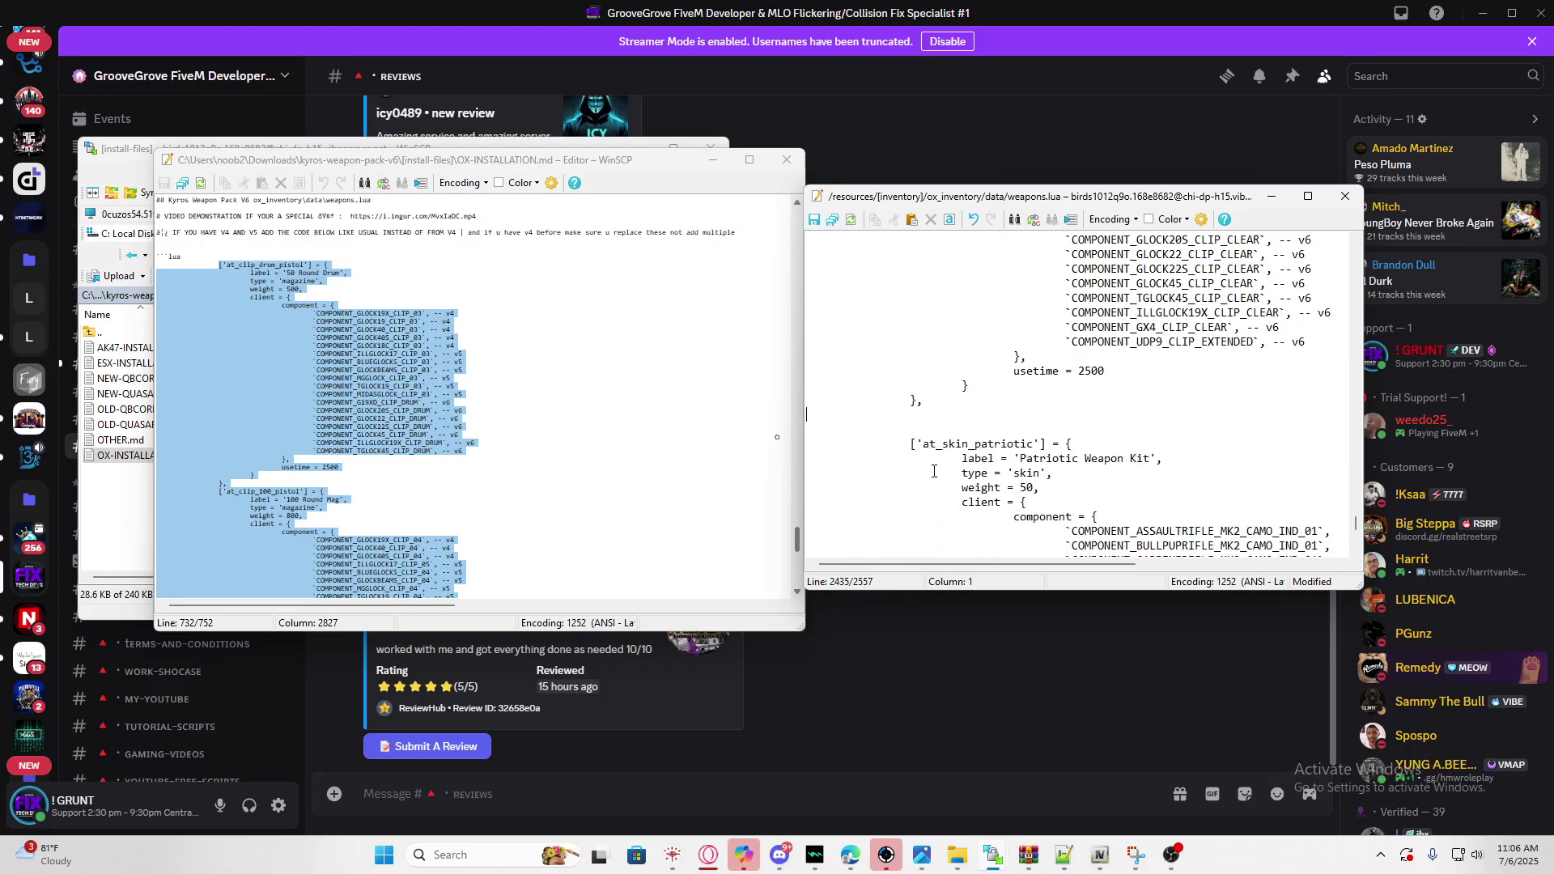
Review the pasted magazine attachment entries in weapons.lua and their spacing up to at_skin_patriotic
scroll(898, 453, up, 6)
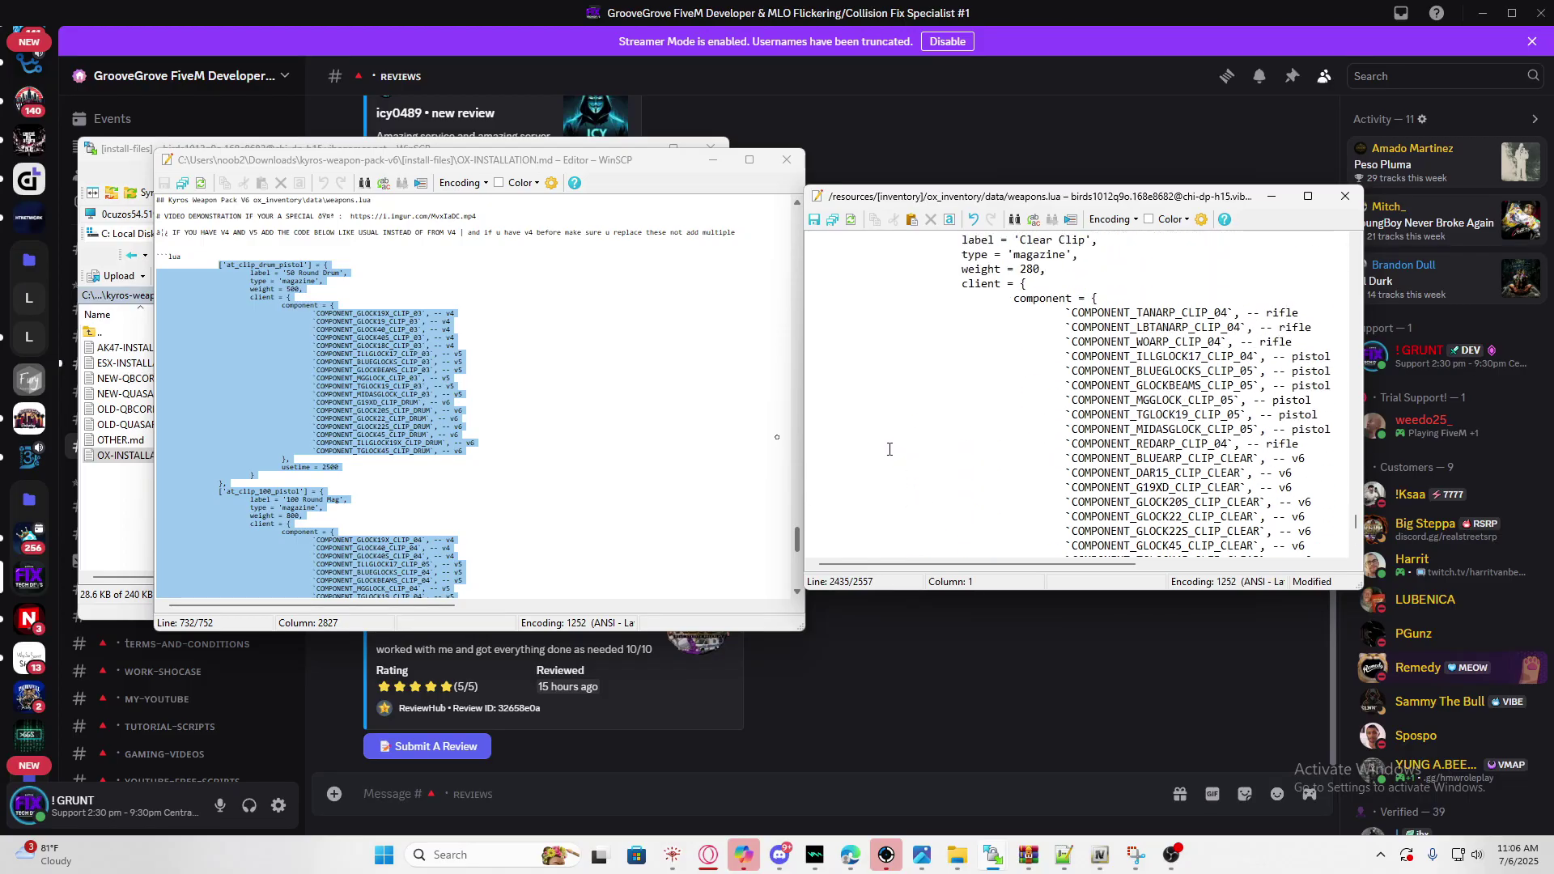
scroll(888, 449, up, 4)
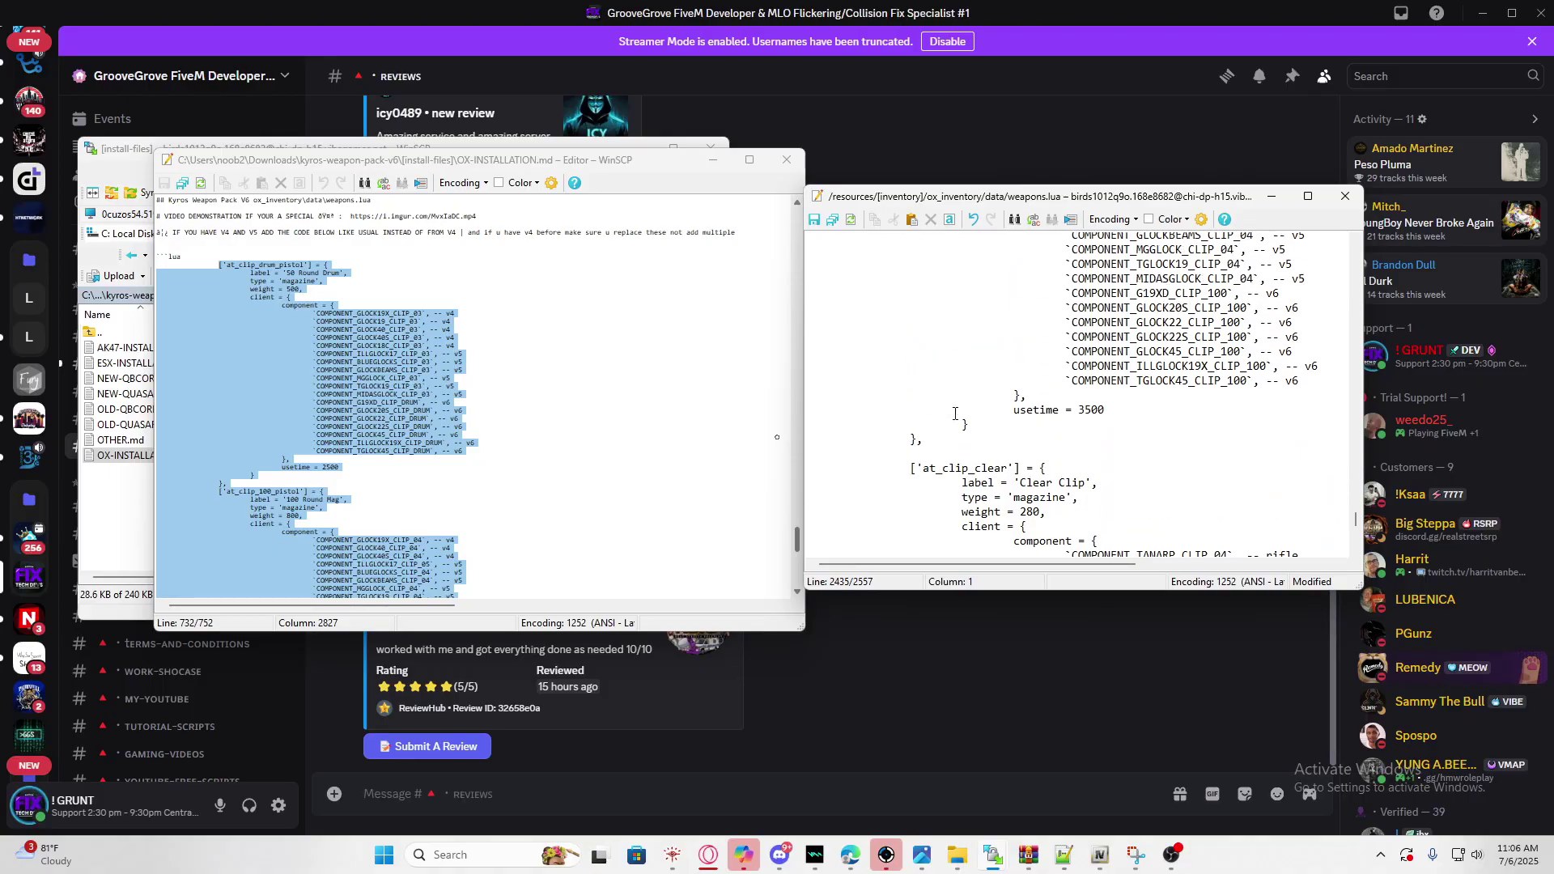
scroll(942, 405, up, 10)
scroll(1020, 444, down, 10)
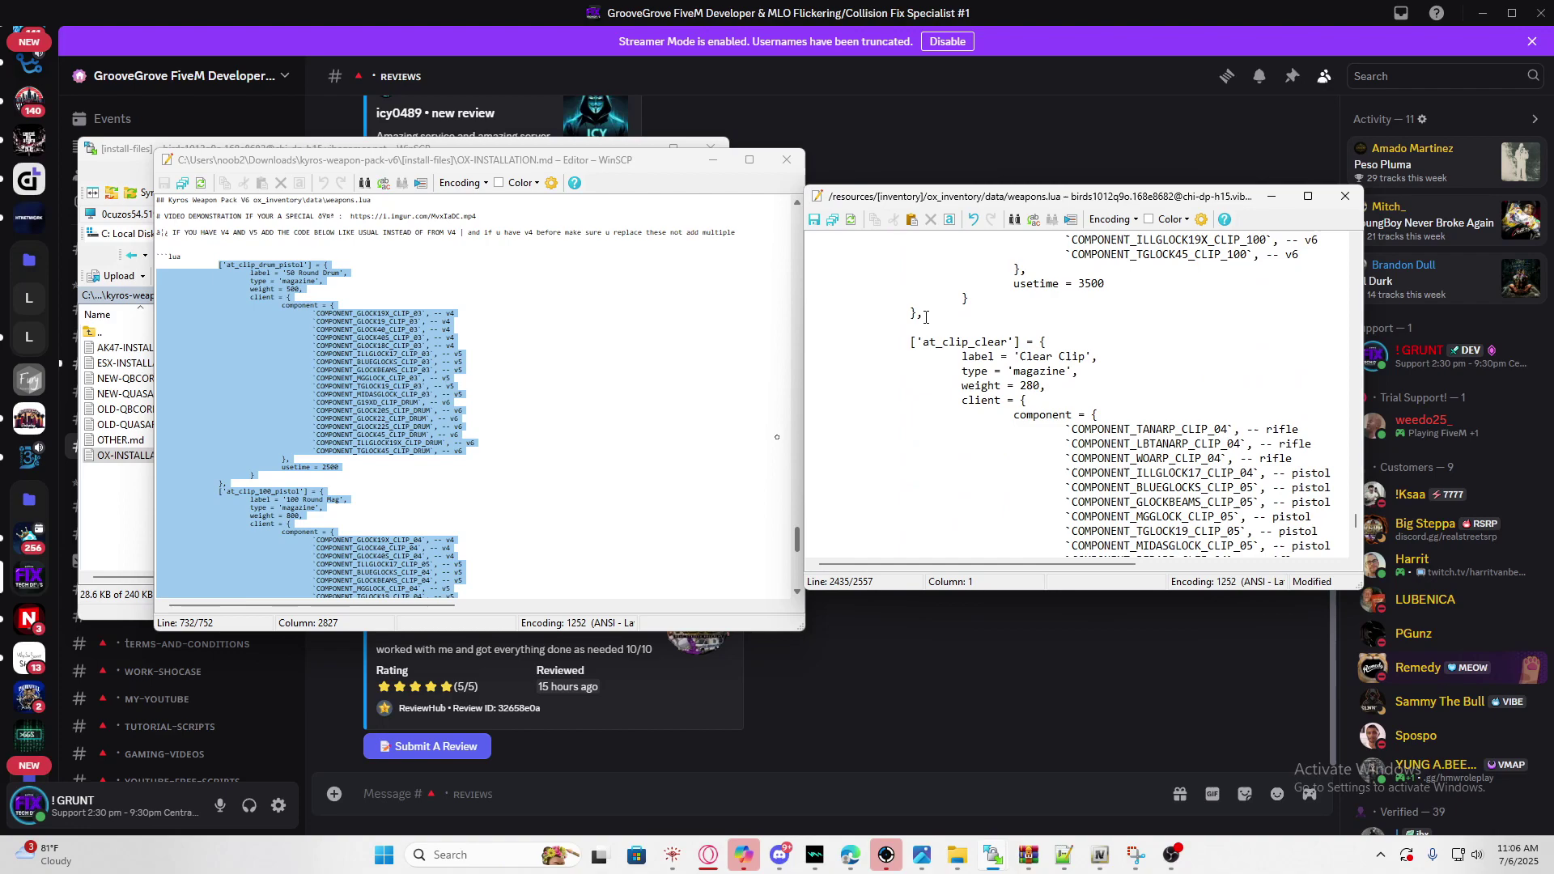
scroll(996, 386, down, 10)
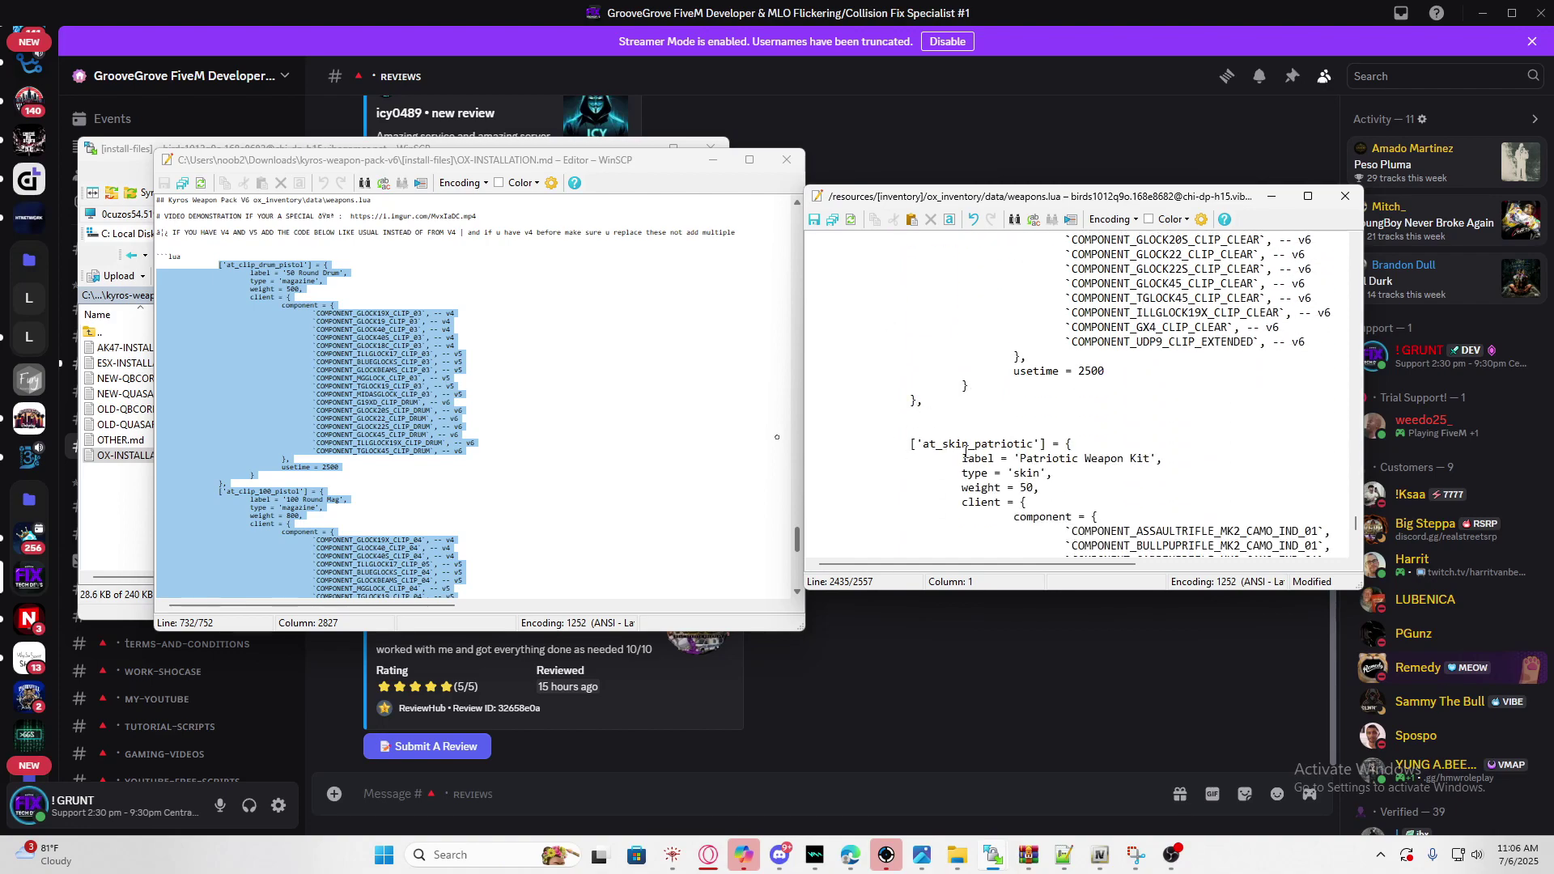
scroll(965, 450, down, 2)
scroll(1004, 421, up, 8)
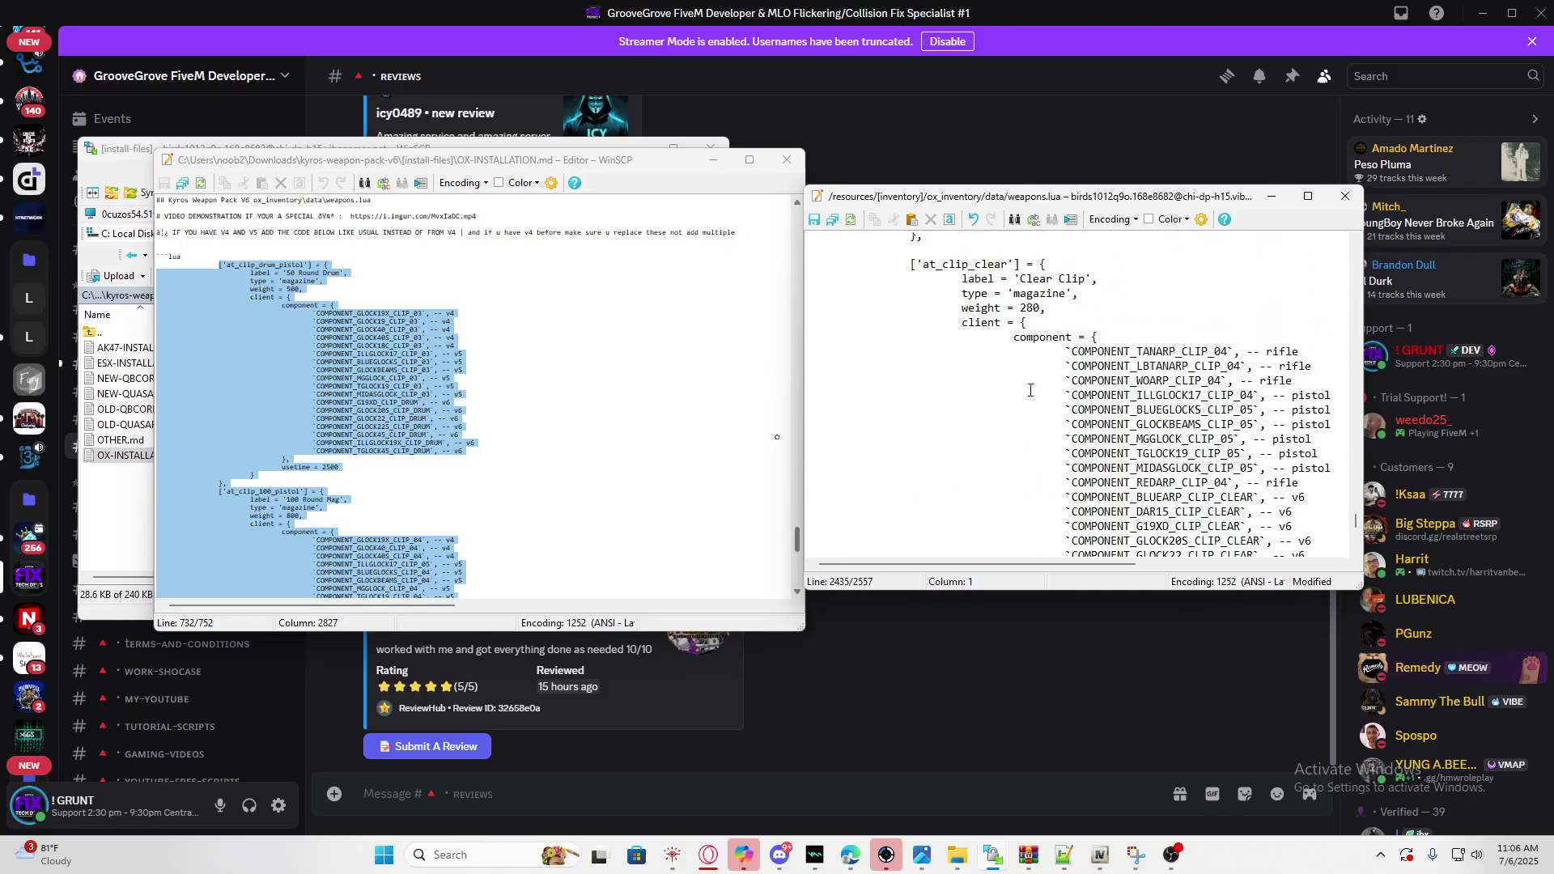
scroll(1020, 384, up, 2)
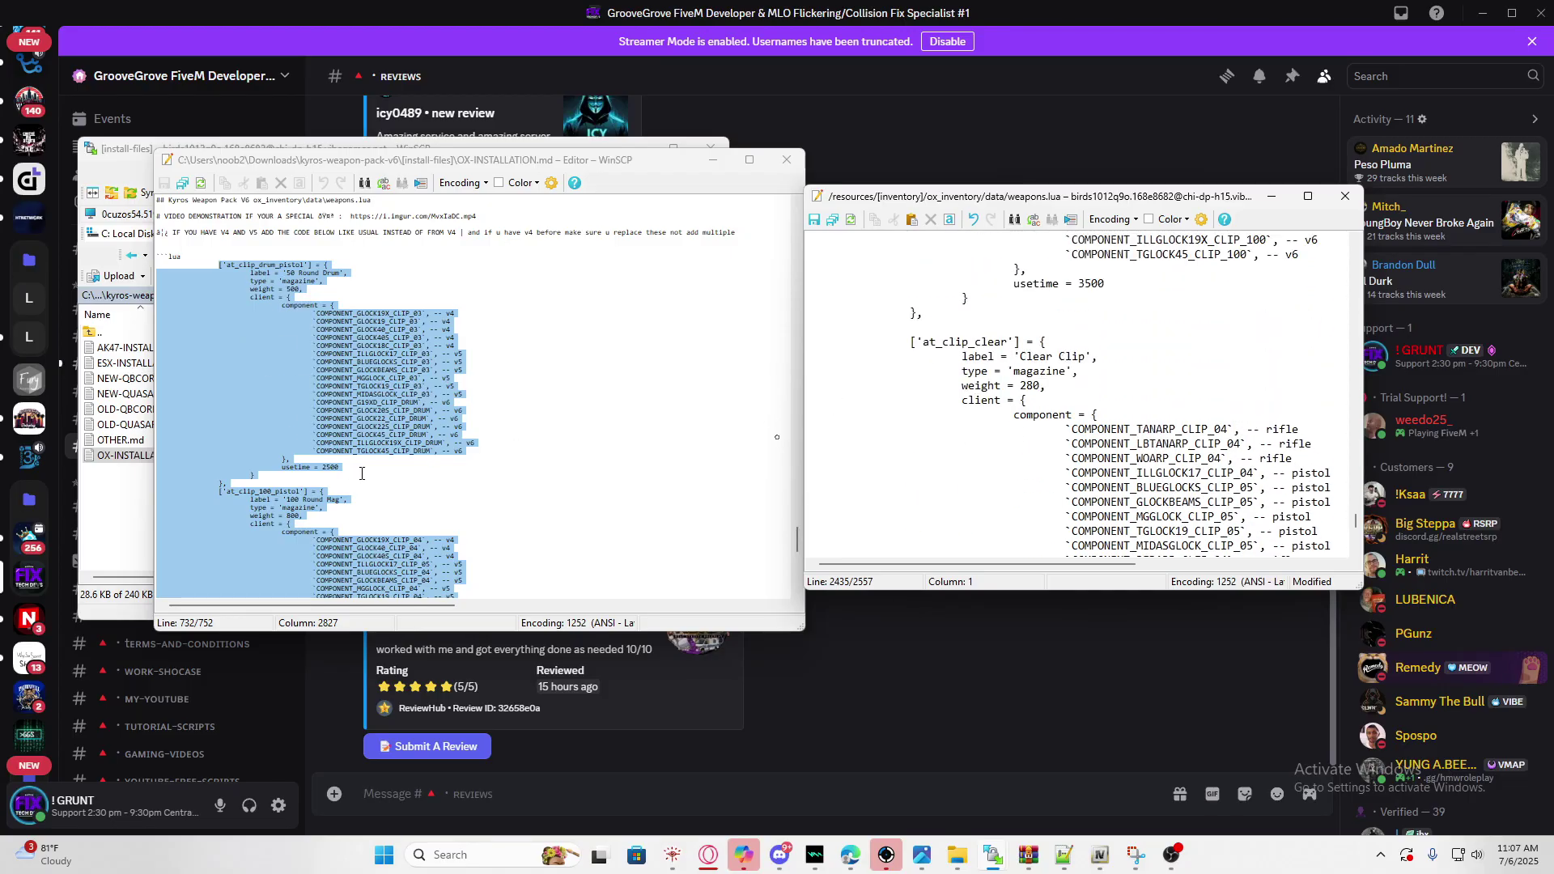
Copy the optional ammo-10 entry, labelled 10mm, from the end of OX-INSTALLATION.md
scroll(362, 474, down, 9)
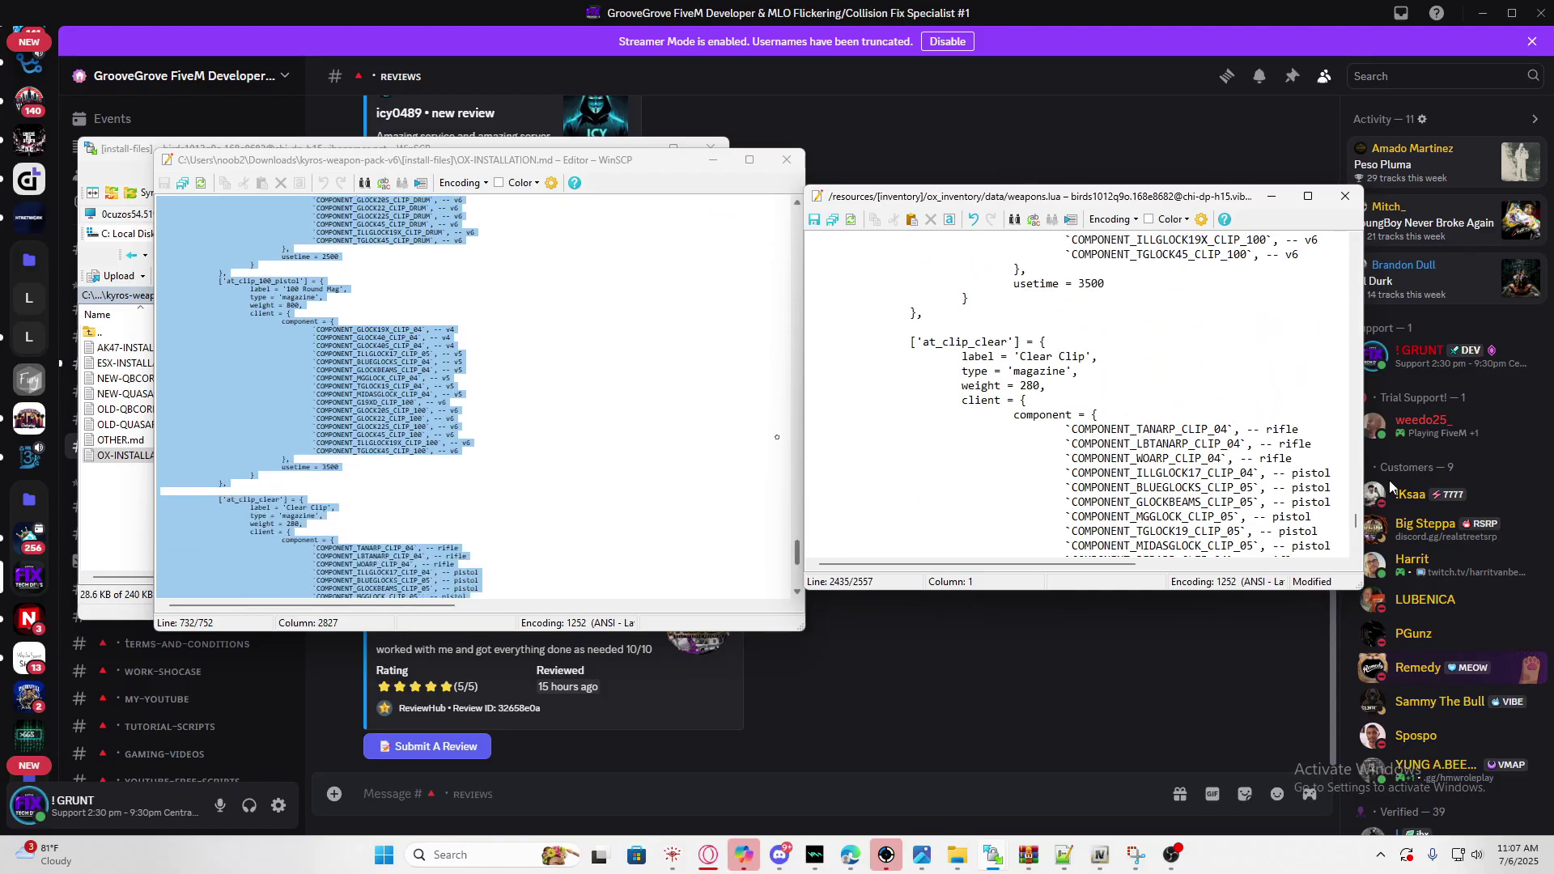
drag(1357, 522, 1355, 532)
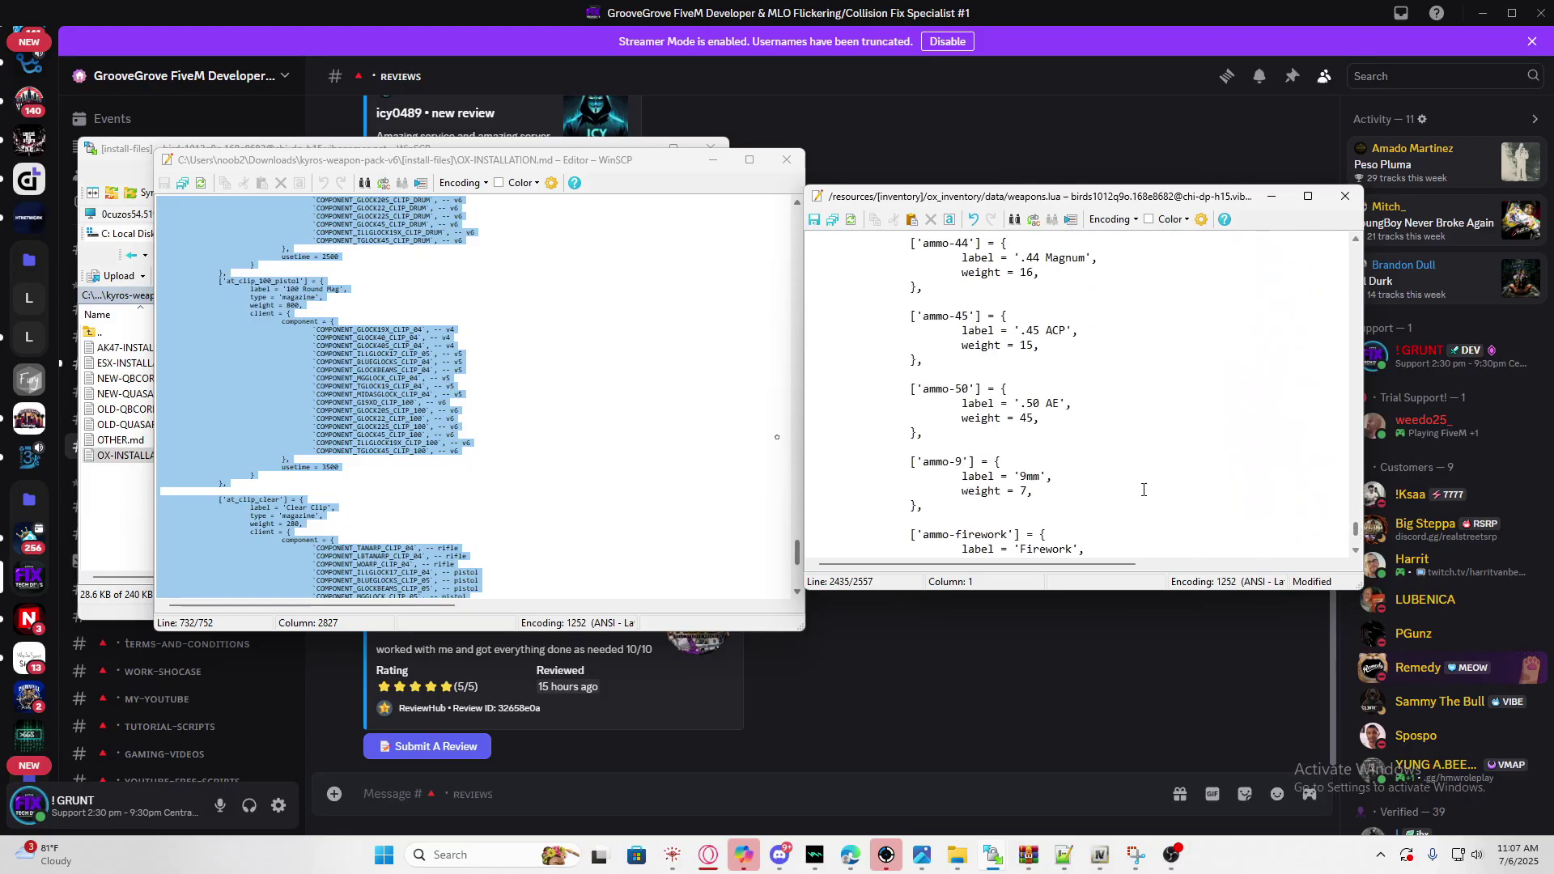
scroll(1144, 490, up, 5)
scroll(584, 463, down, 13)
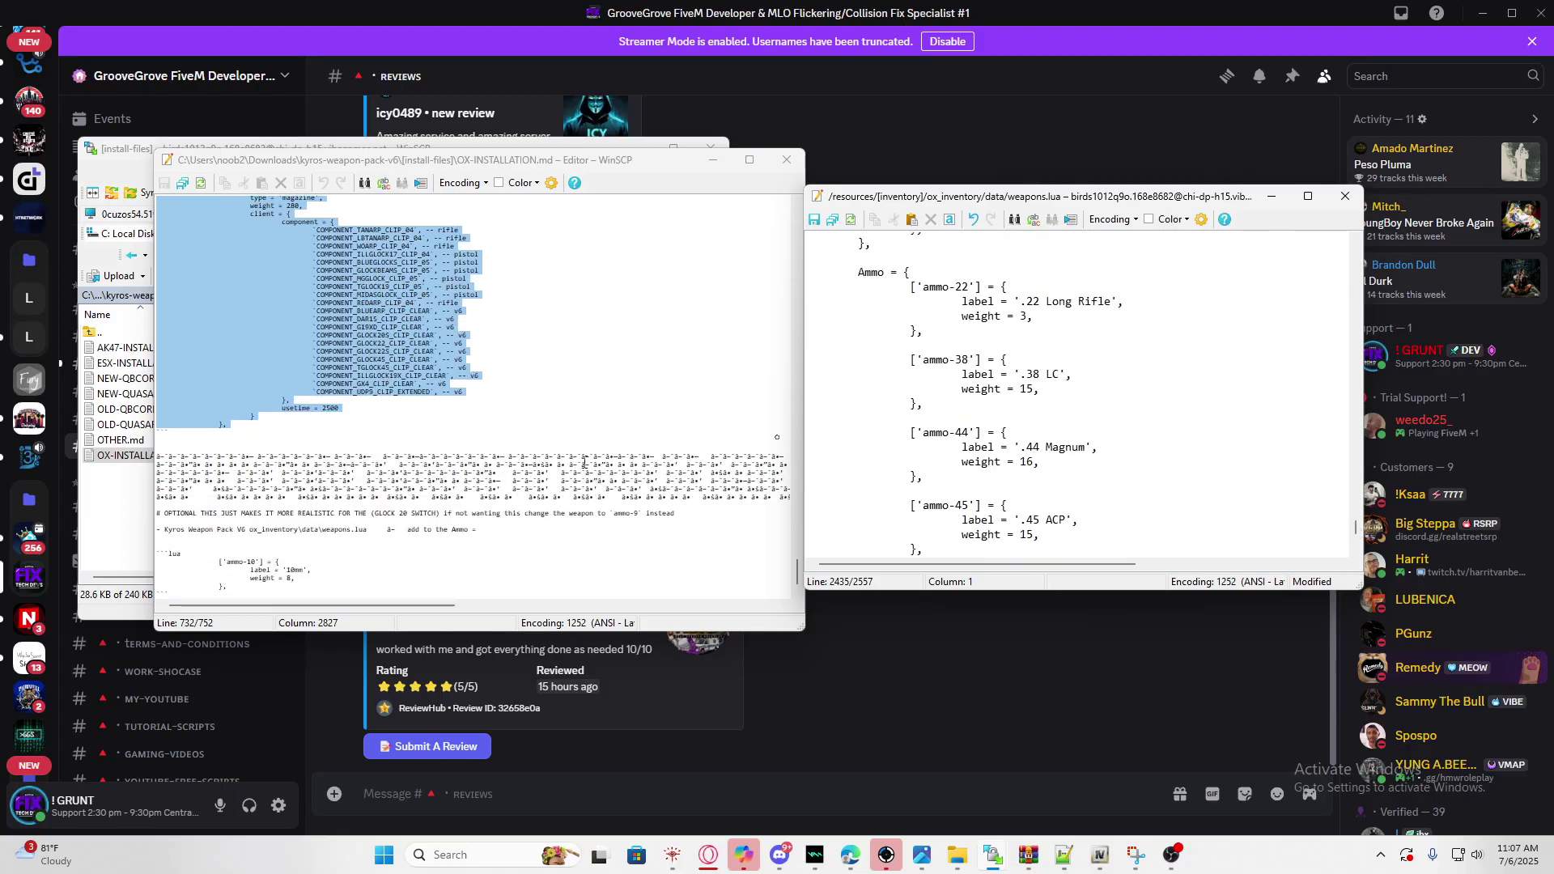
click(238, 592)
click(226, 587)
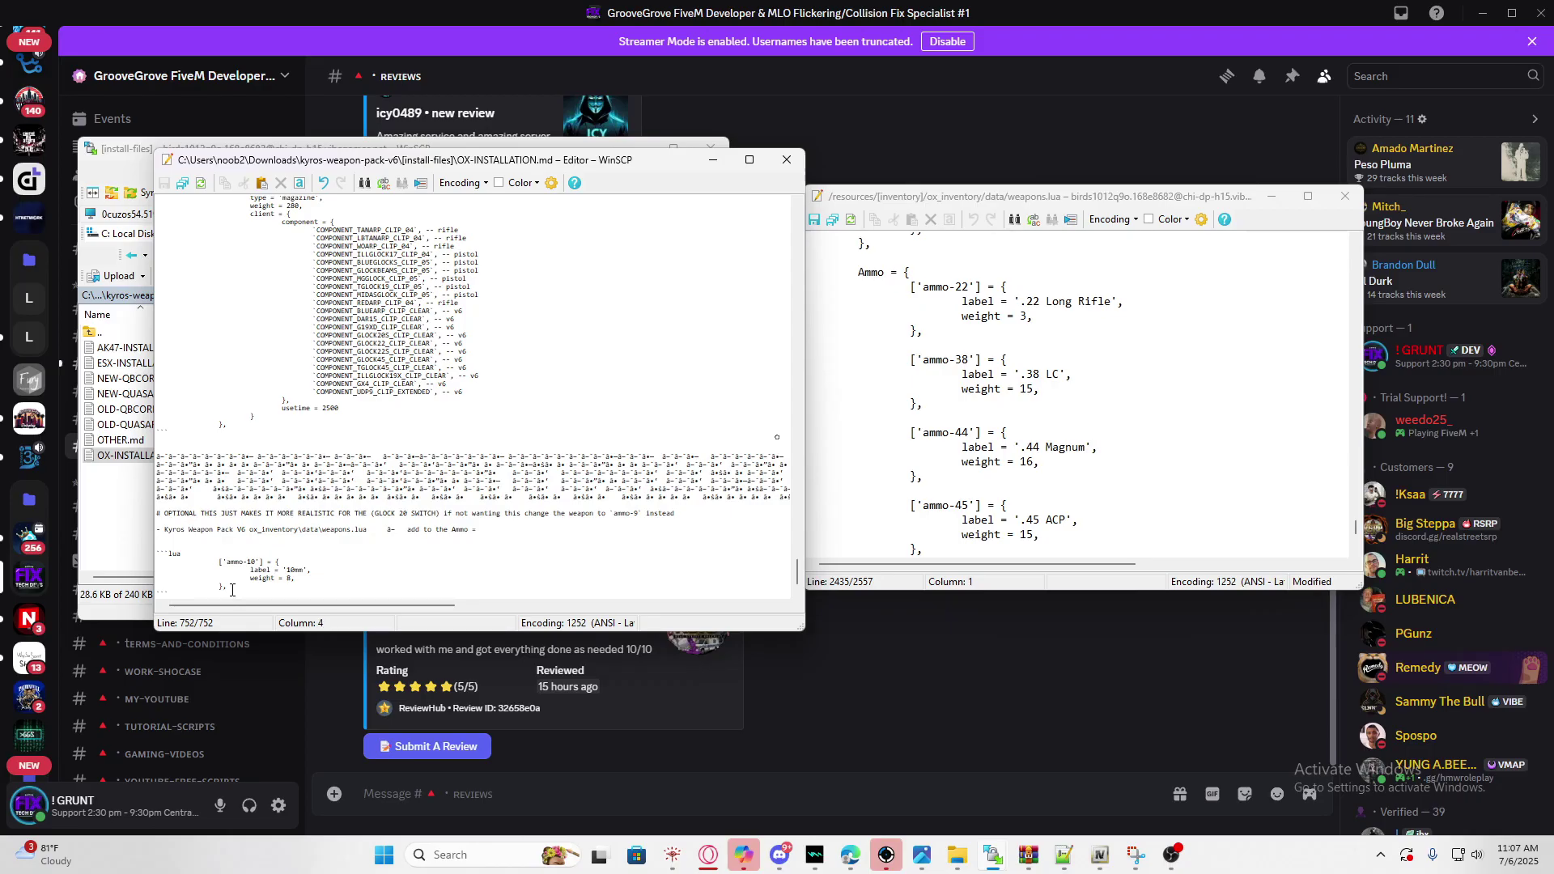
drag(232, 590, 216, 559)
key(ctrl+c)
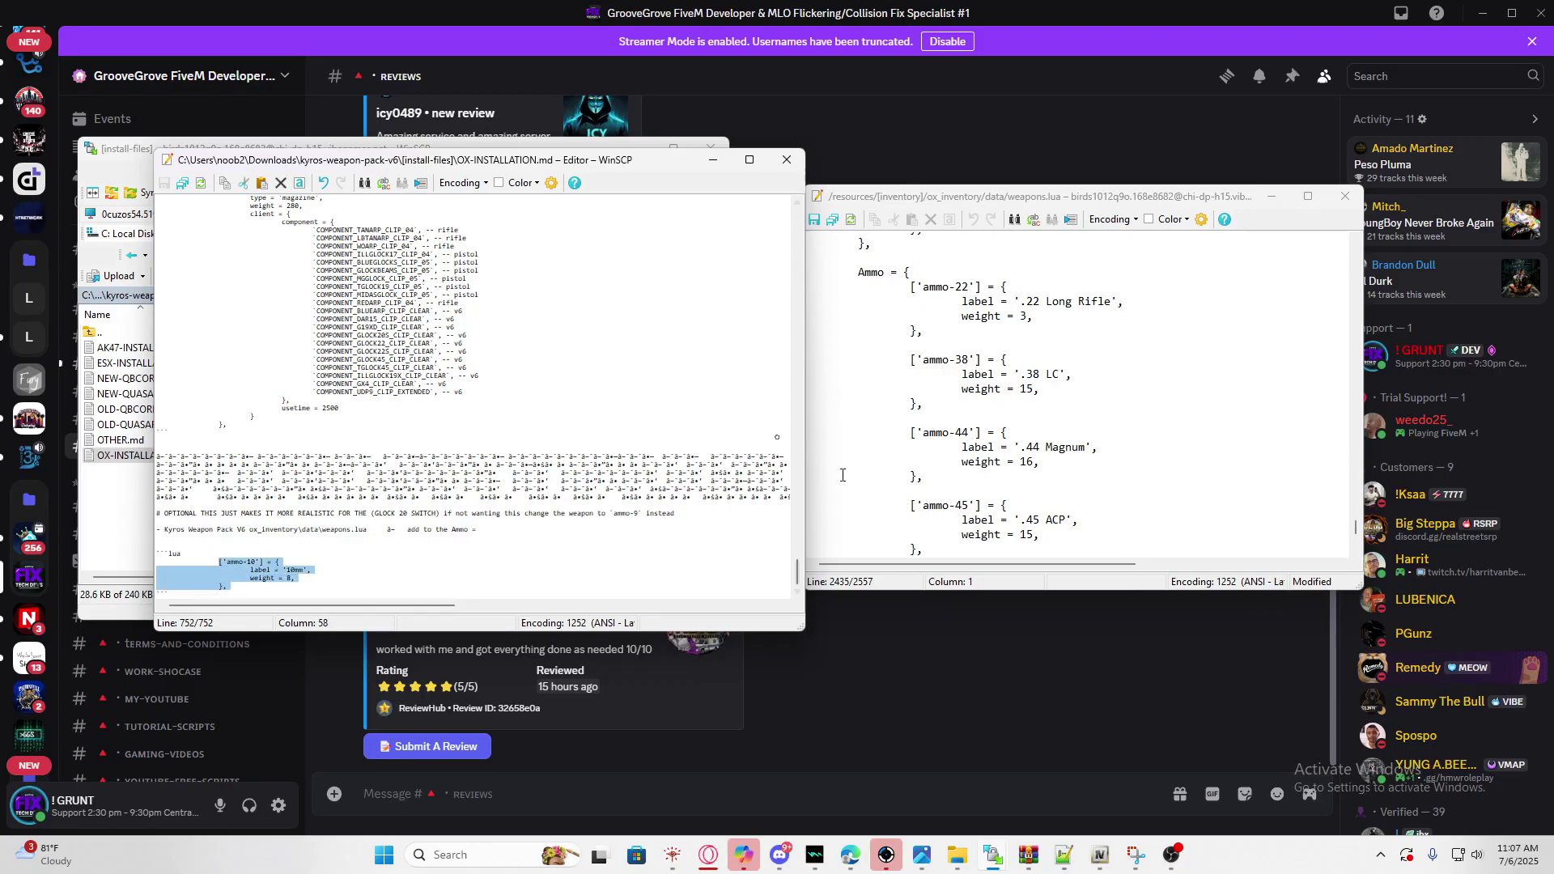
Paste the copied ammo-10 entry below ammo-9 in the Ammo table of weapons.lua and separate them with a blank line
click(841, 475)
scroll(956, 464, down, 10)
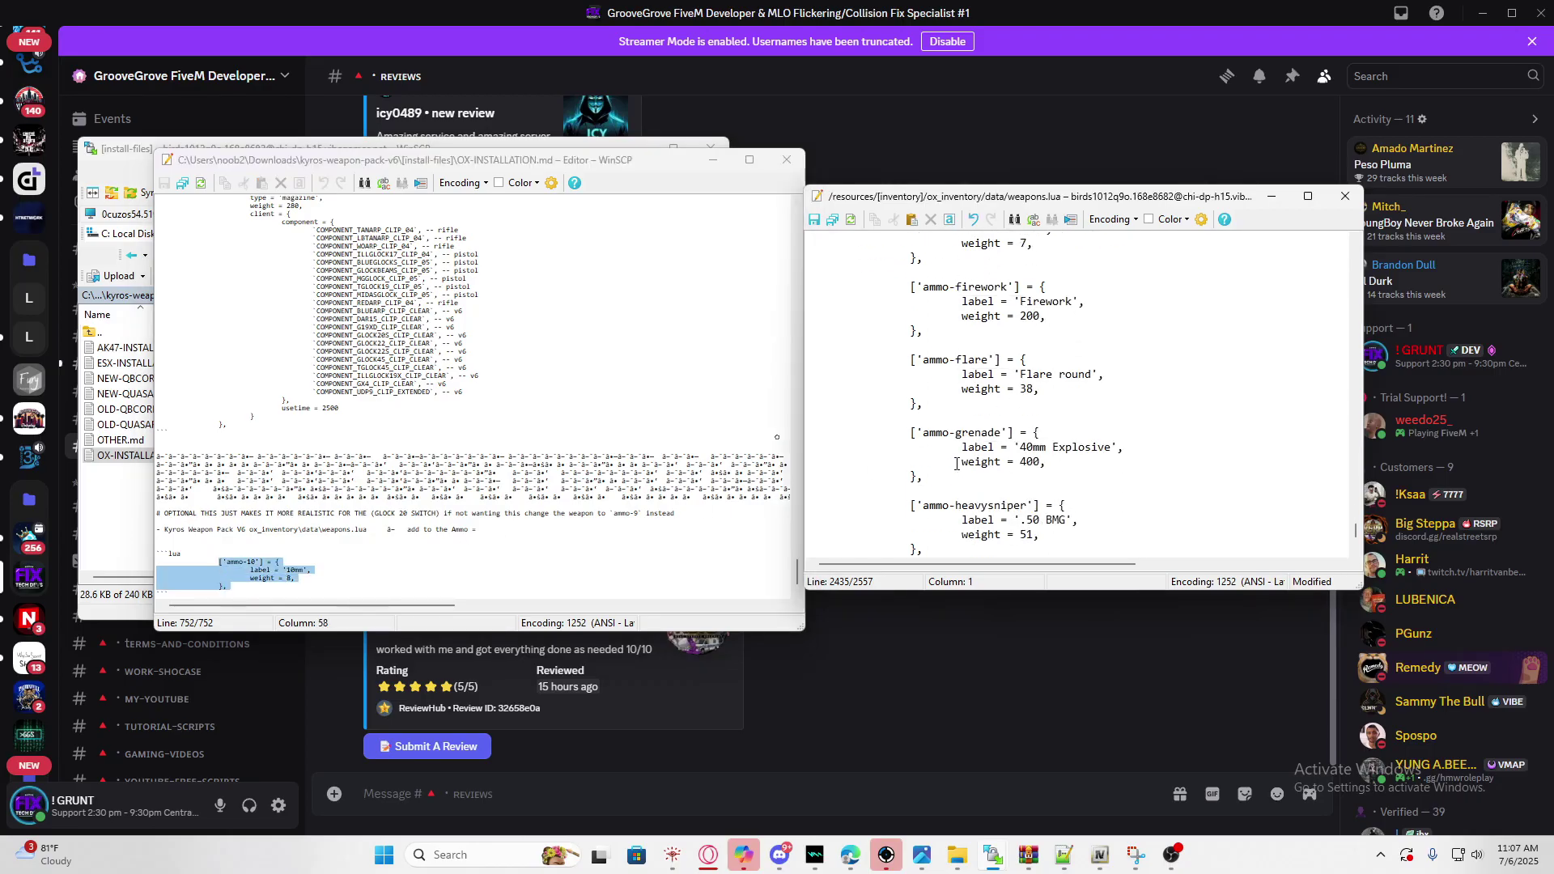
scroll(957, 464, up, 3)
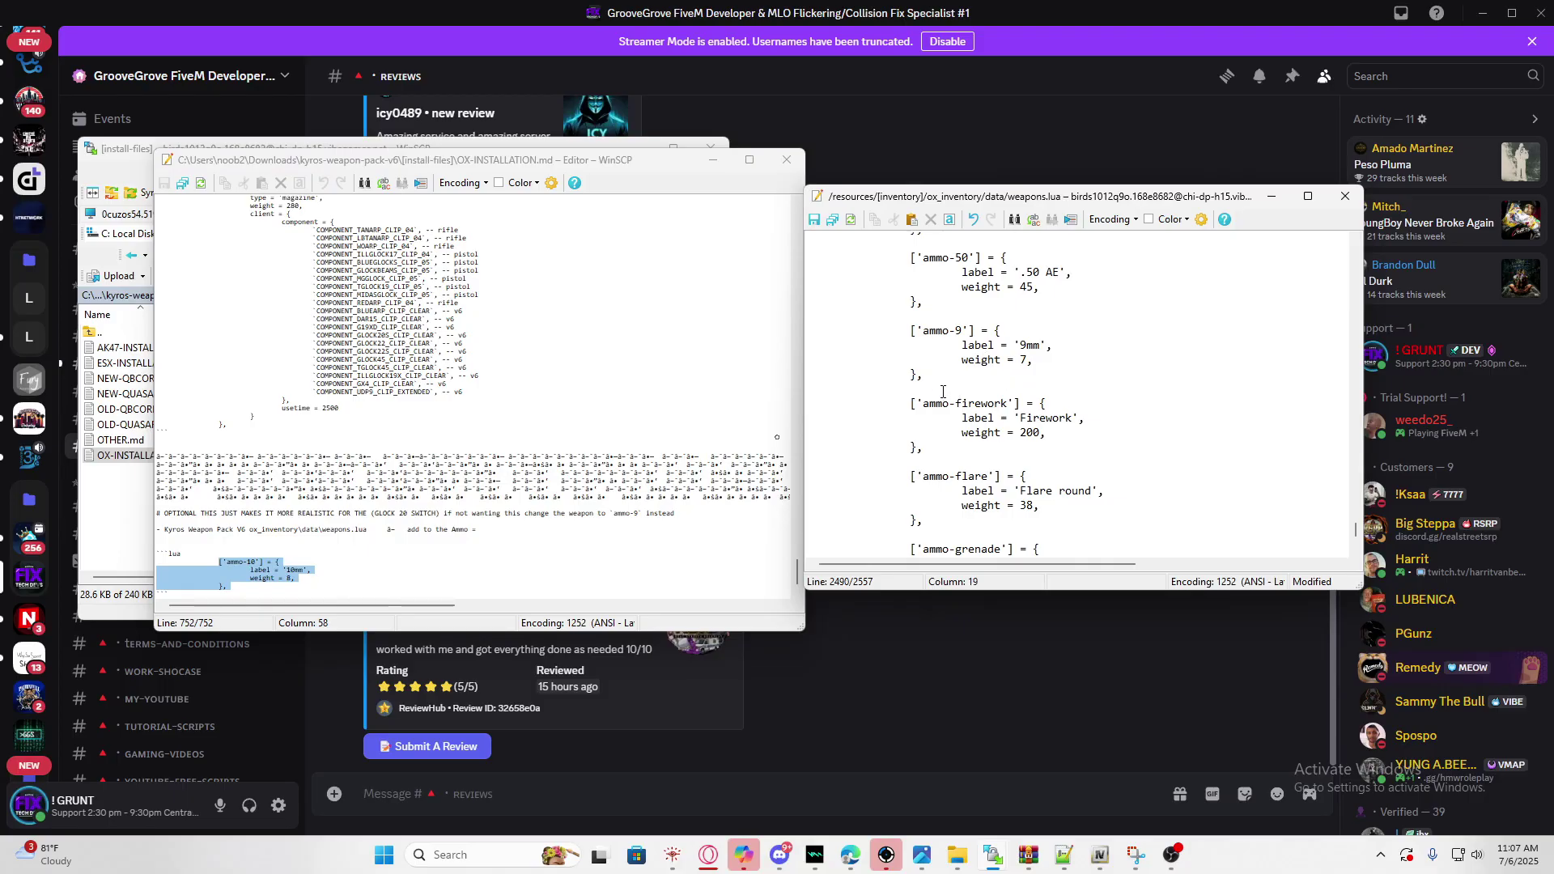
scroll(943, 391, up, 2)
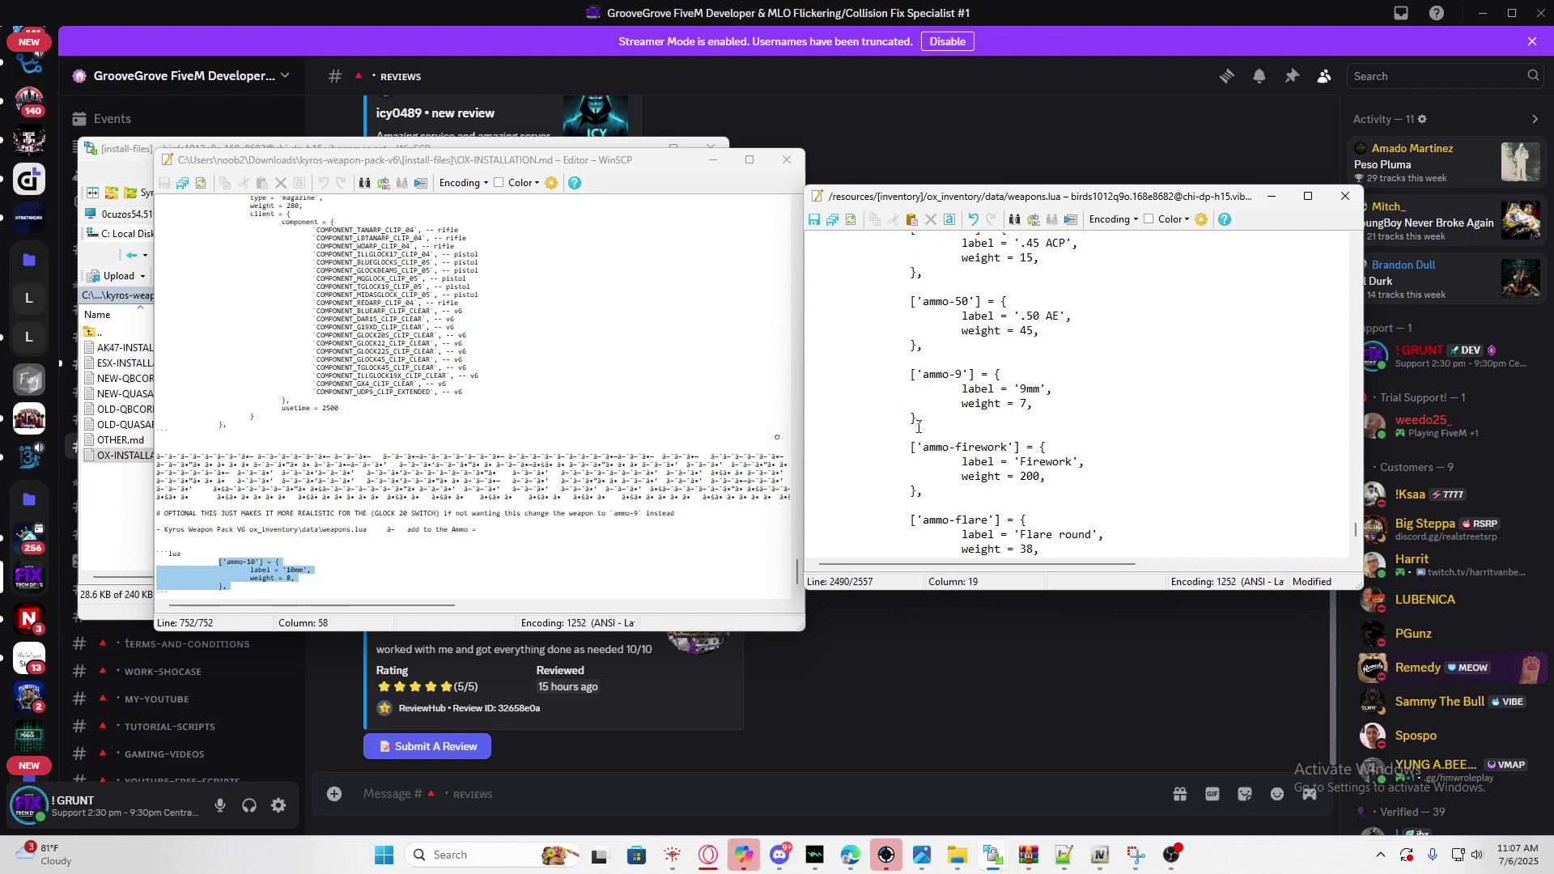
key(Return)
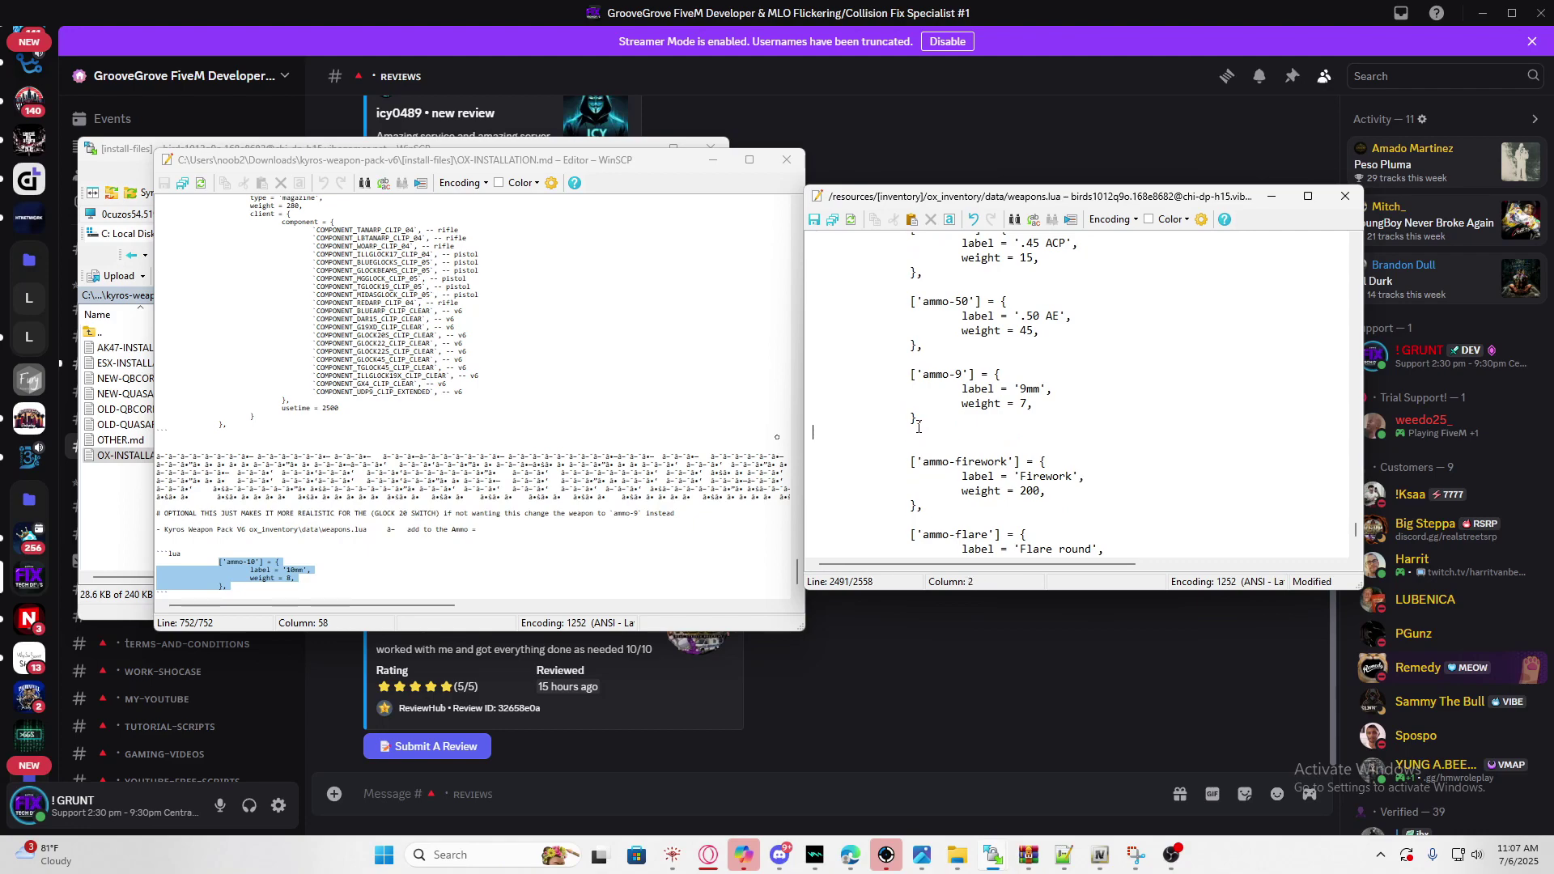
key(ctrl+v)
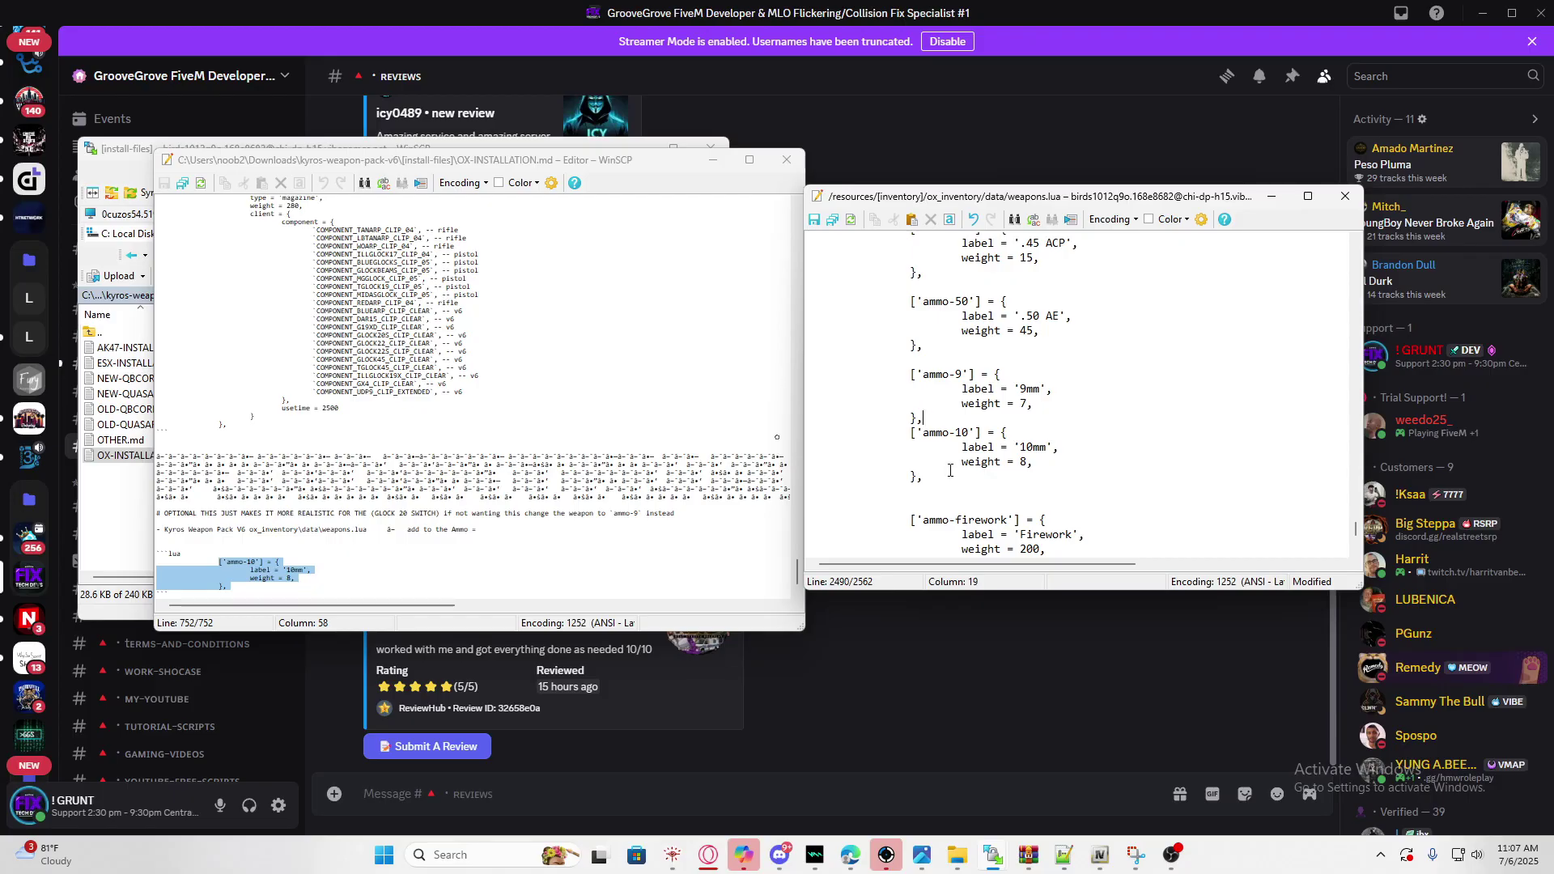
key(Return)
scroll(900, 361, down, 2)
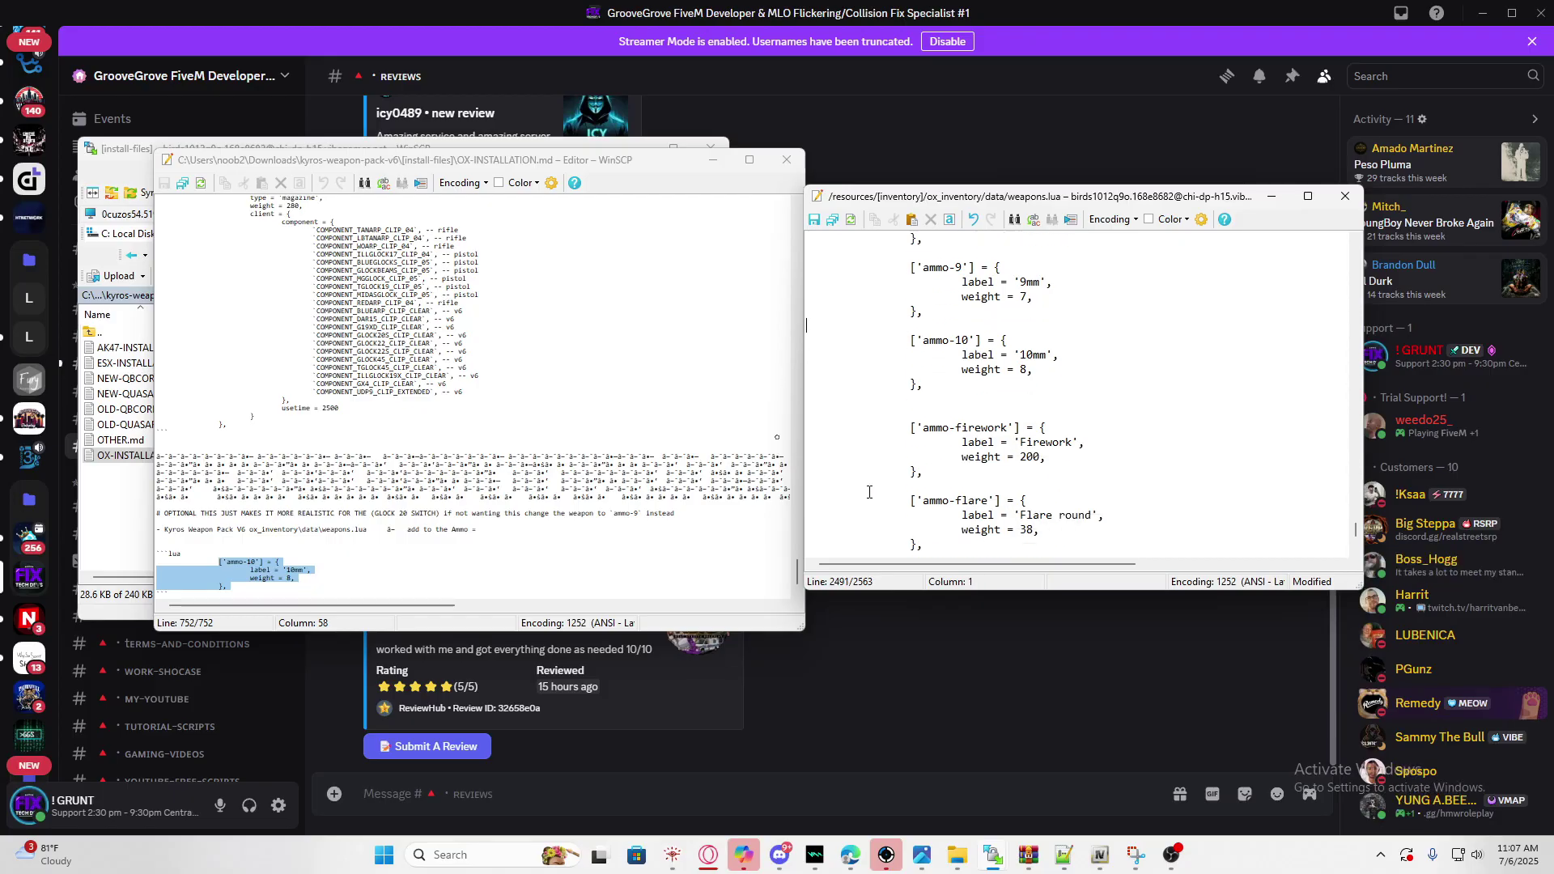
Save weapons.lua to the server and close both the OX-INSTALLATION.md and weapons.lua editors
click(814, 220)
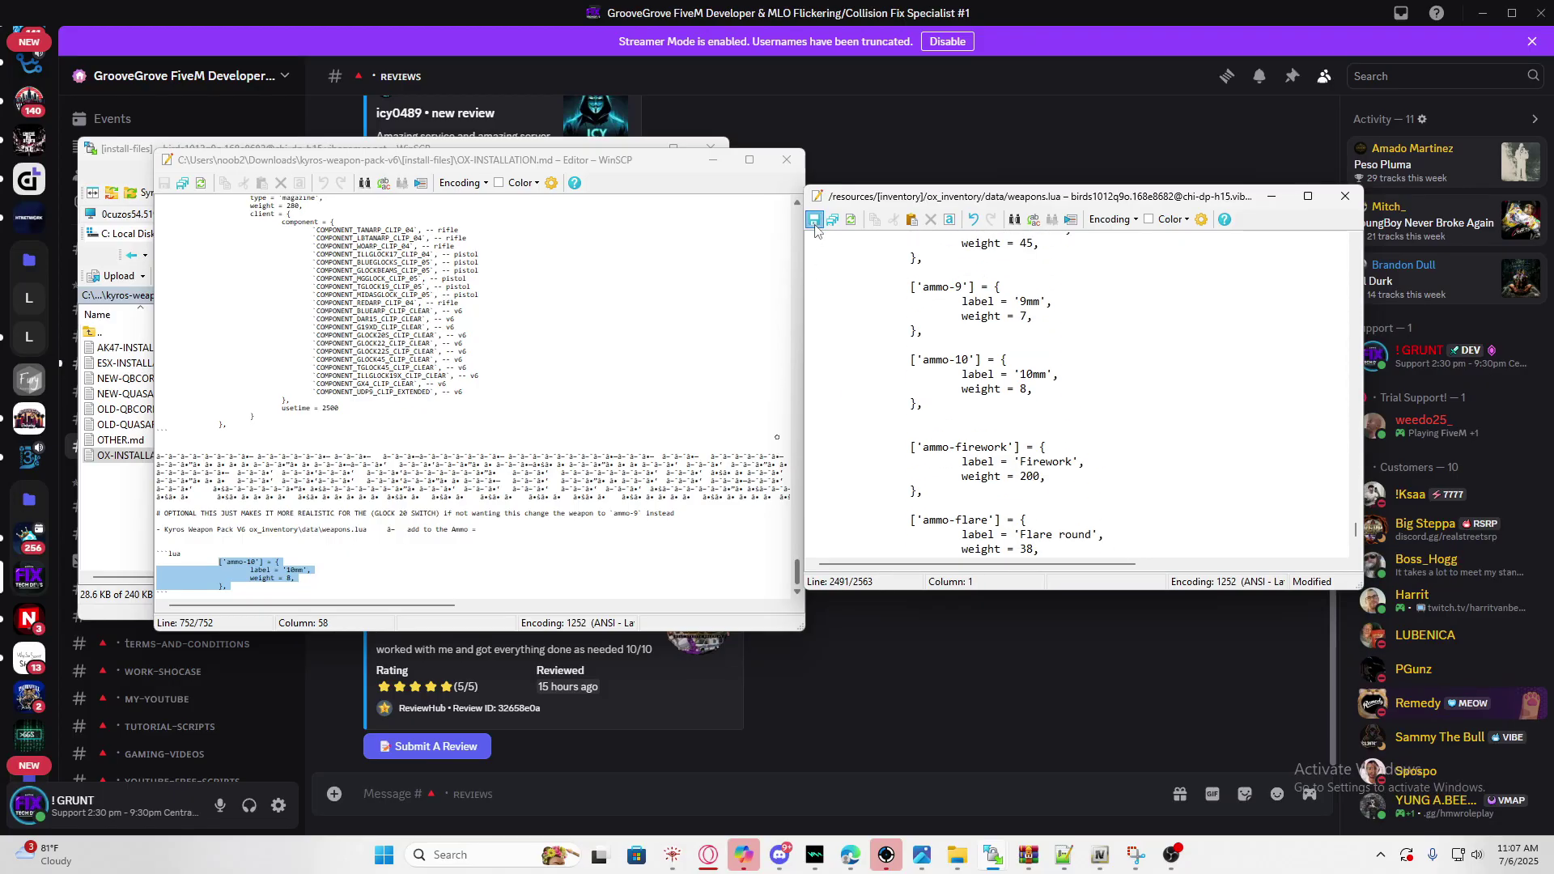
click(784, 162)
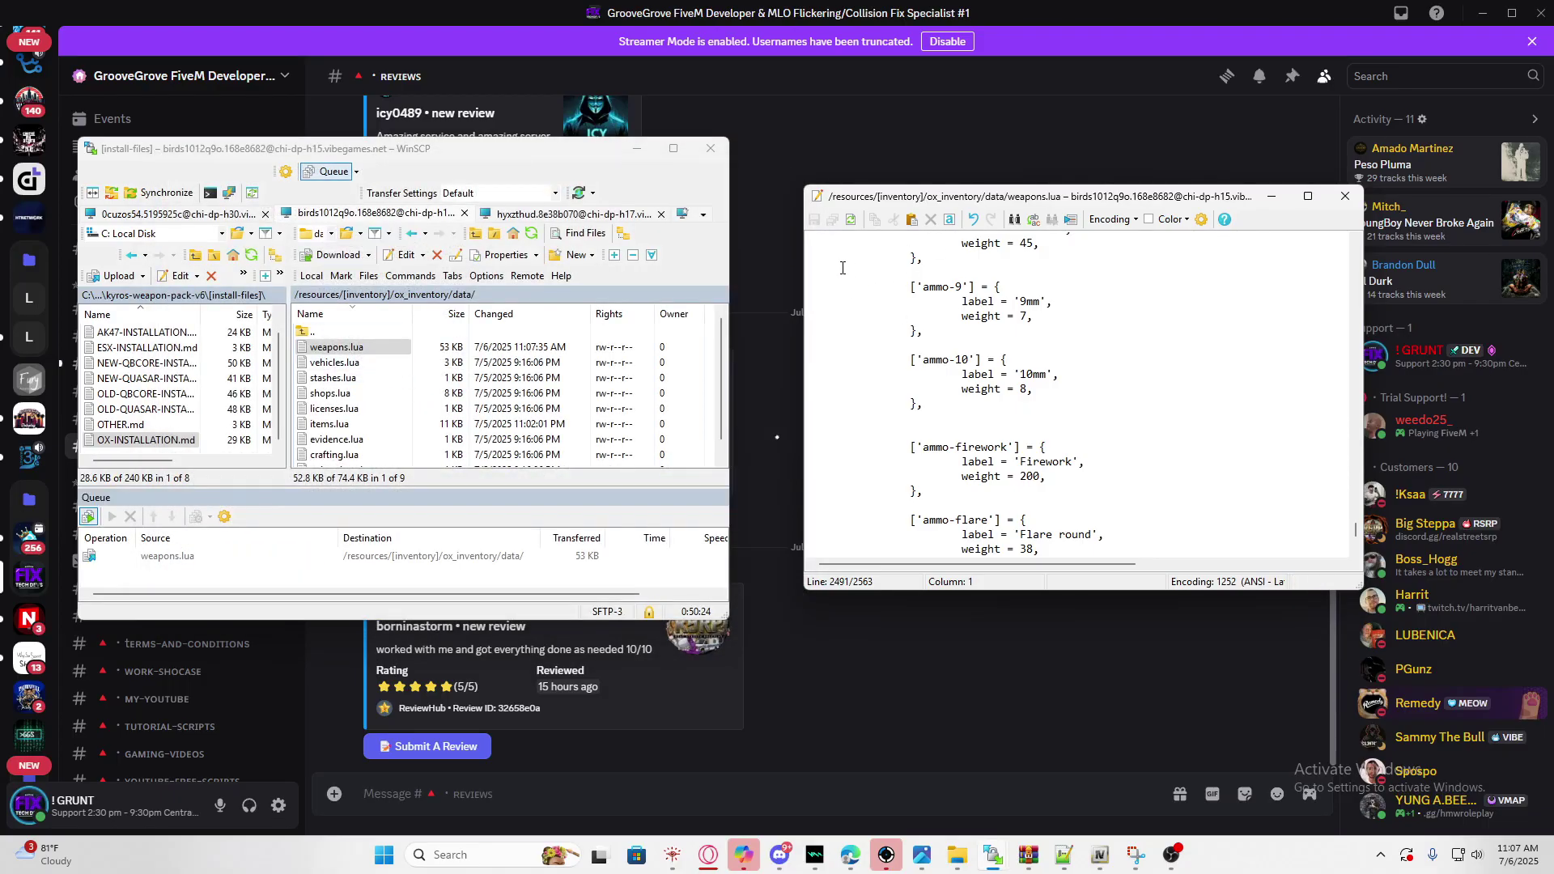
click(1345, 196)
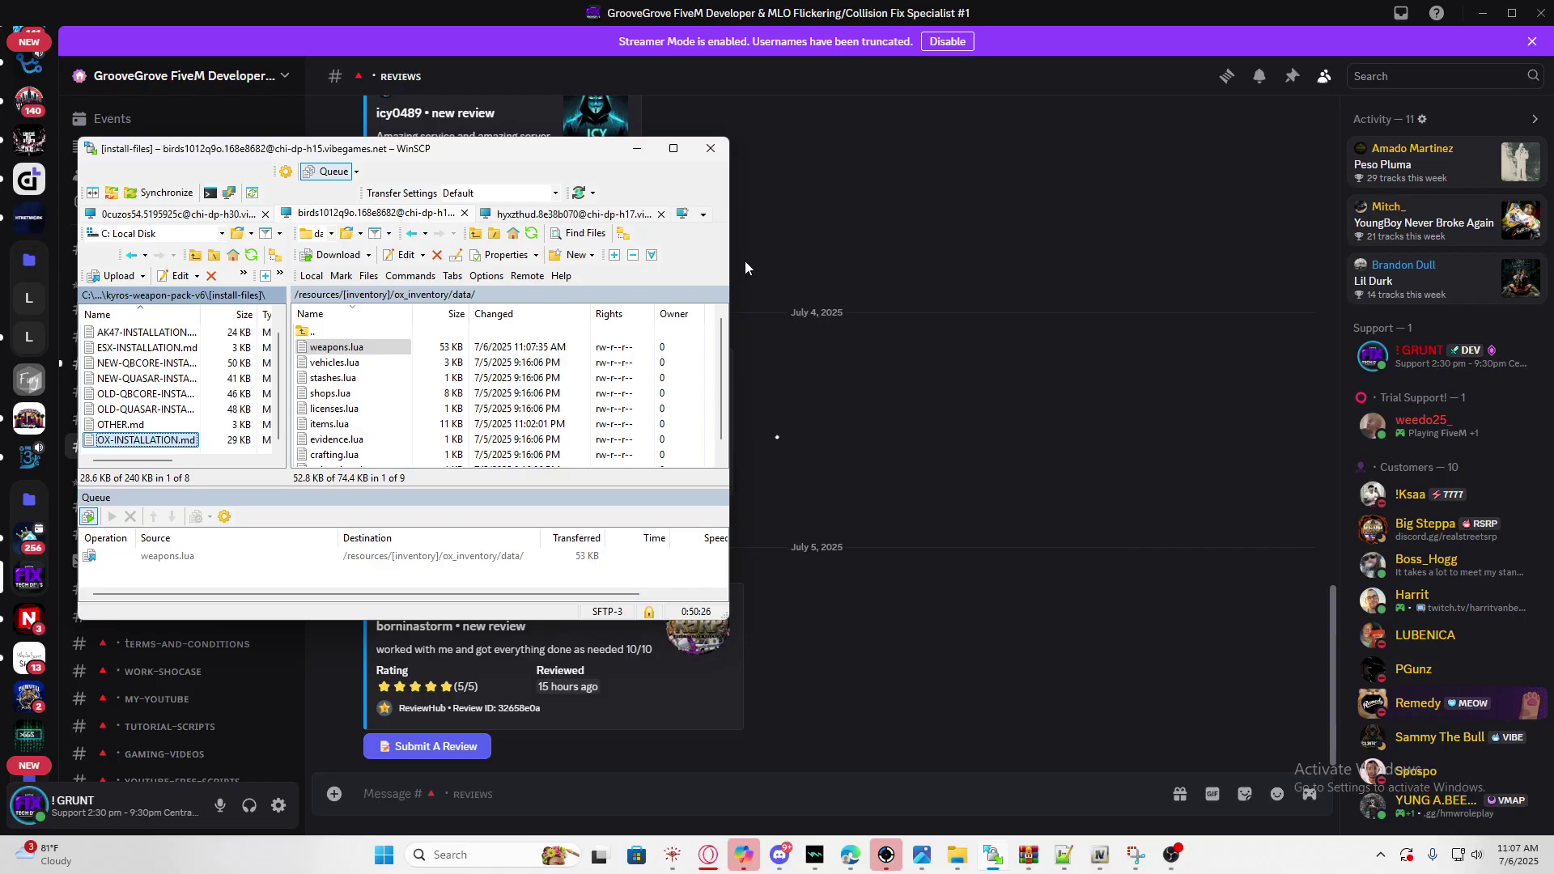
Go up from the local [install-files] folder and open the weapon pack's [images] folder
scroll(137, 389, up, 2)
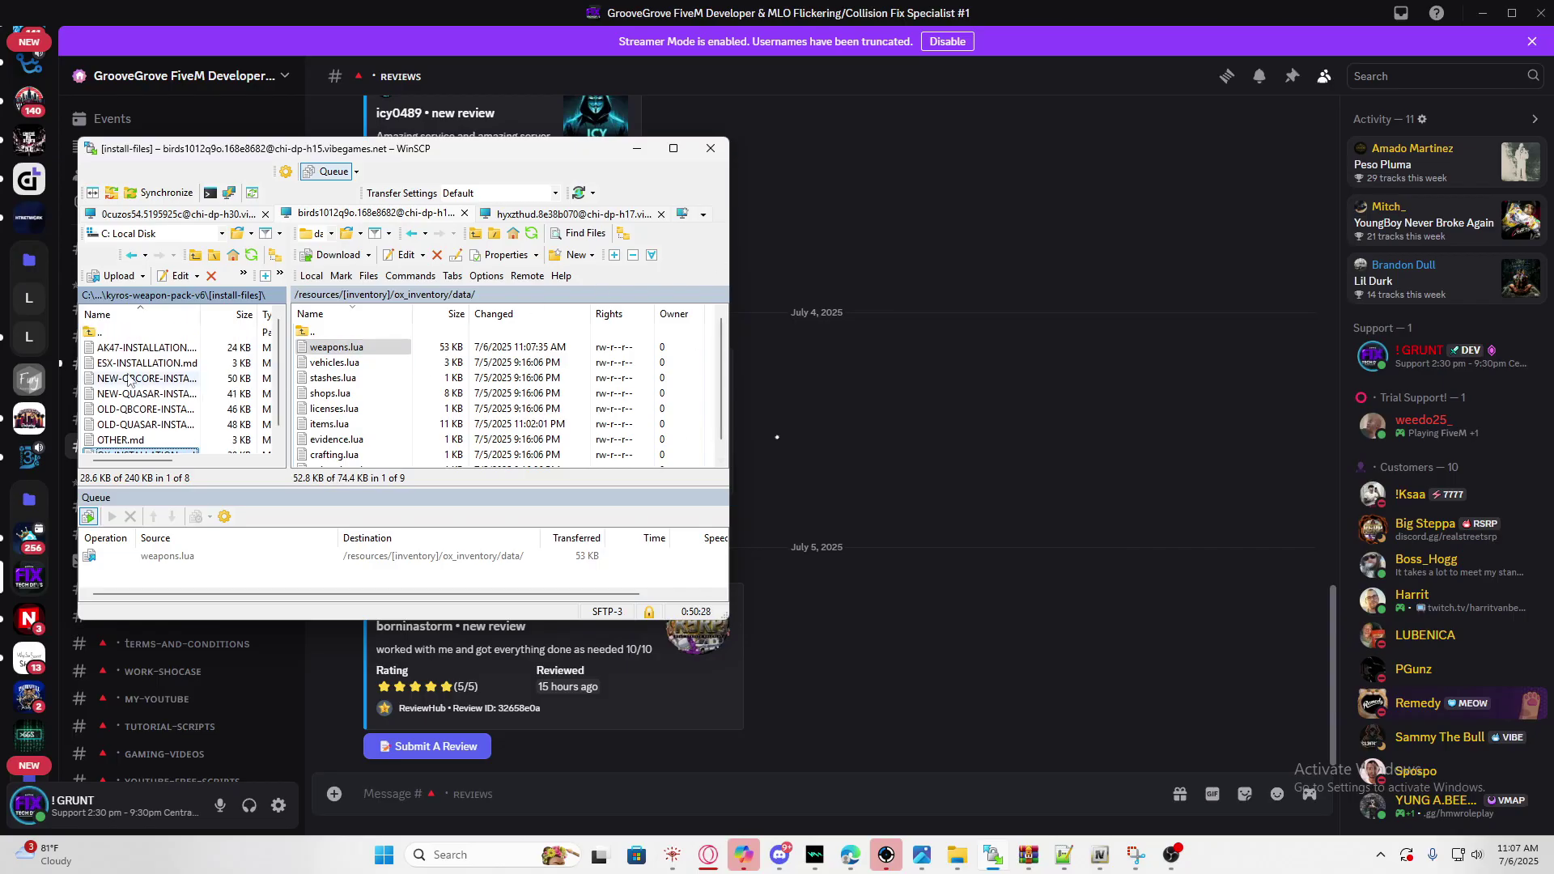
double_click(100, 333)
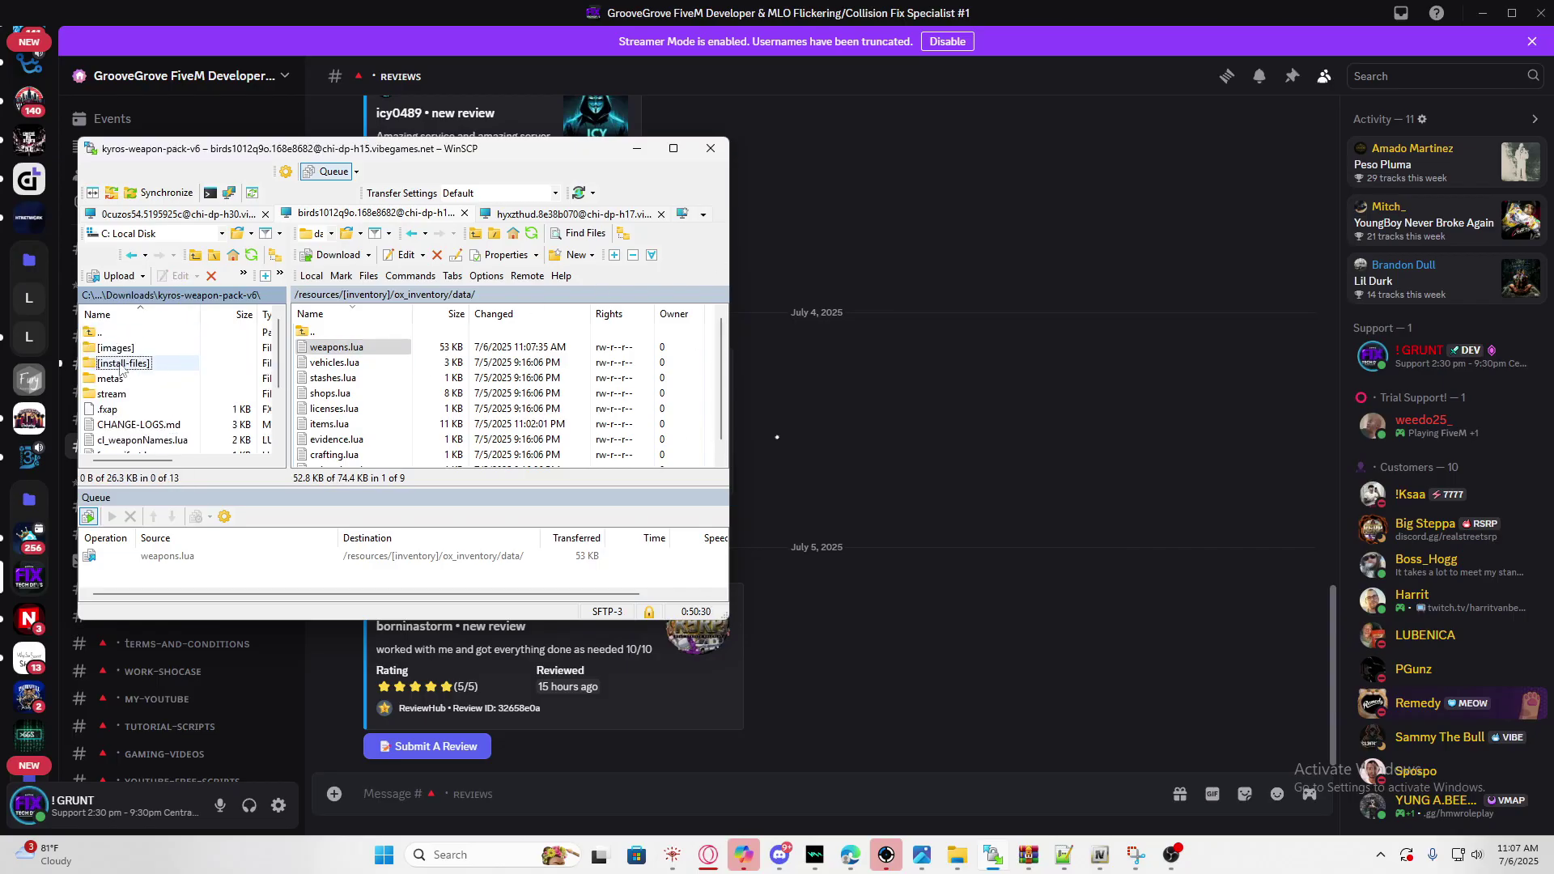
click(118, 350)
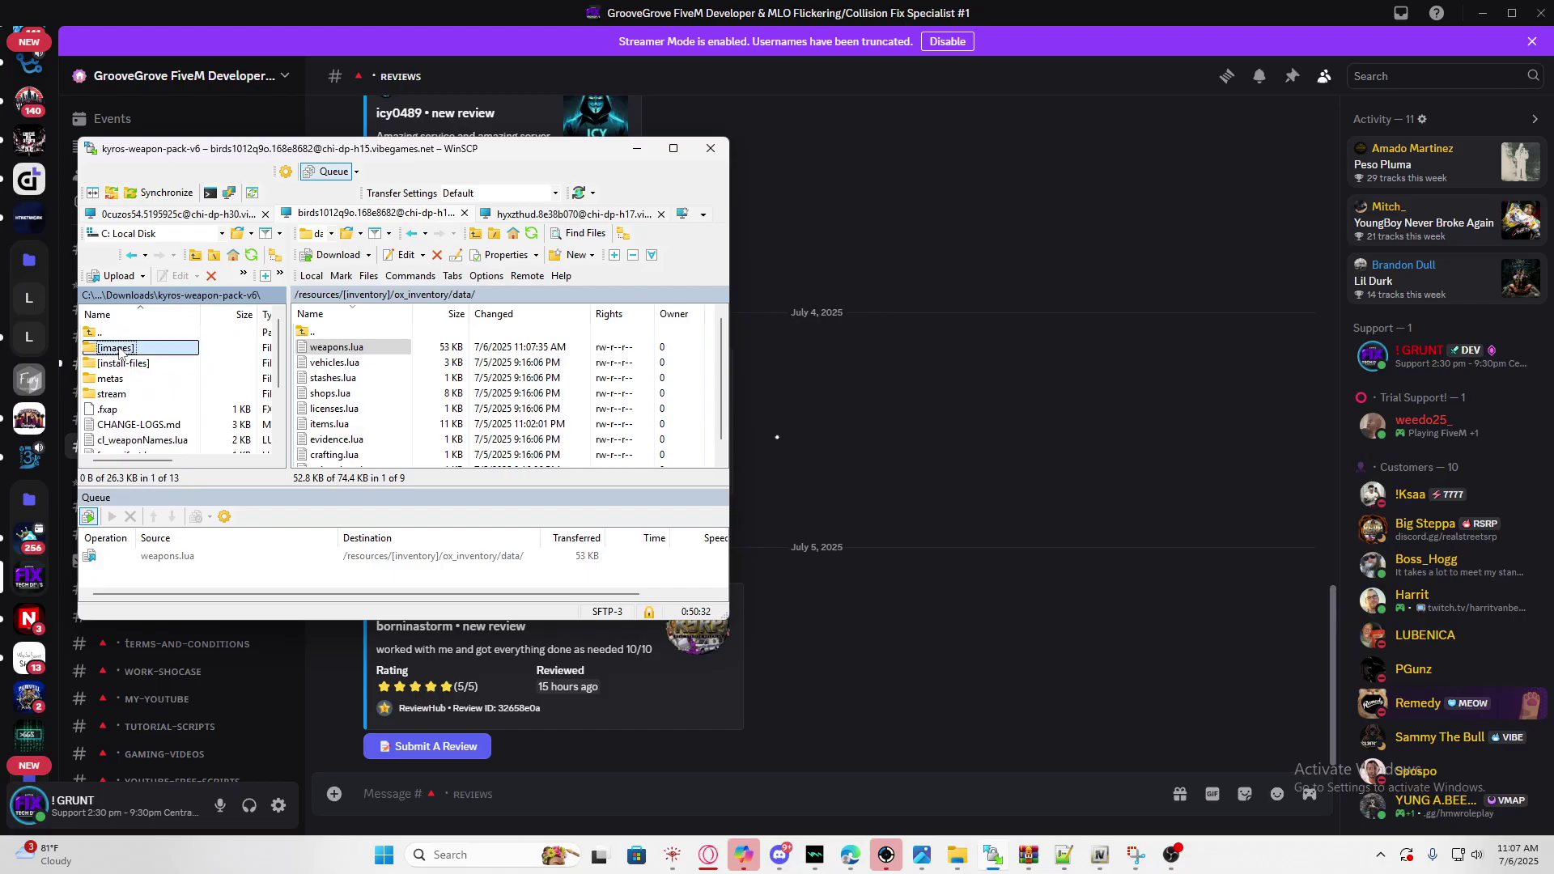
double_click(118, 349)
Open the remote ox_inventory/web/images folder on the server
click(326, 334)
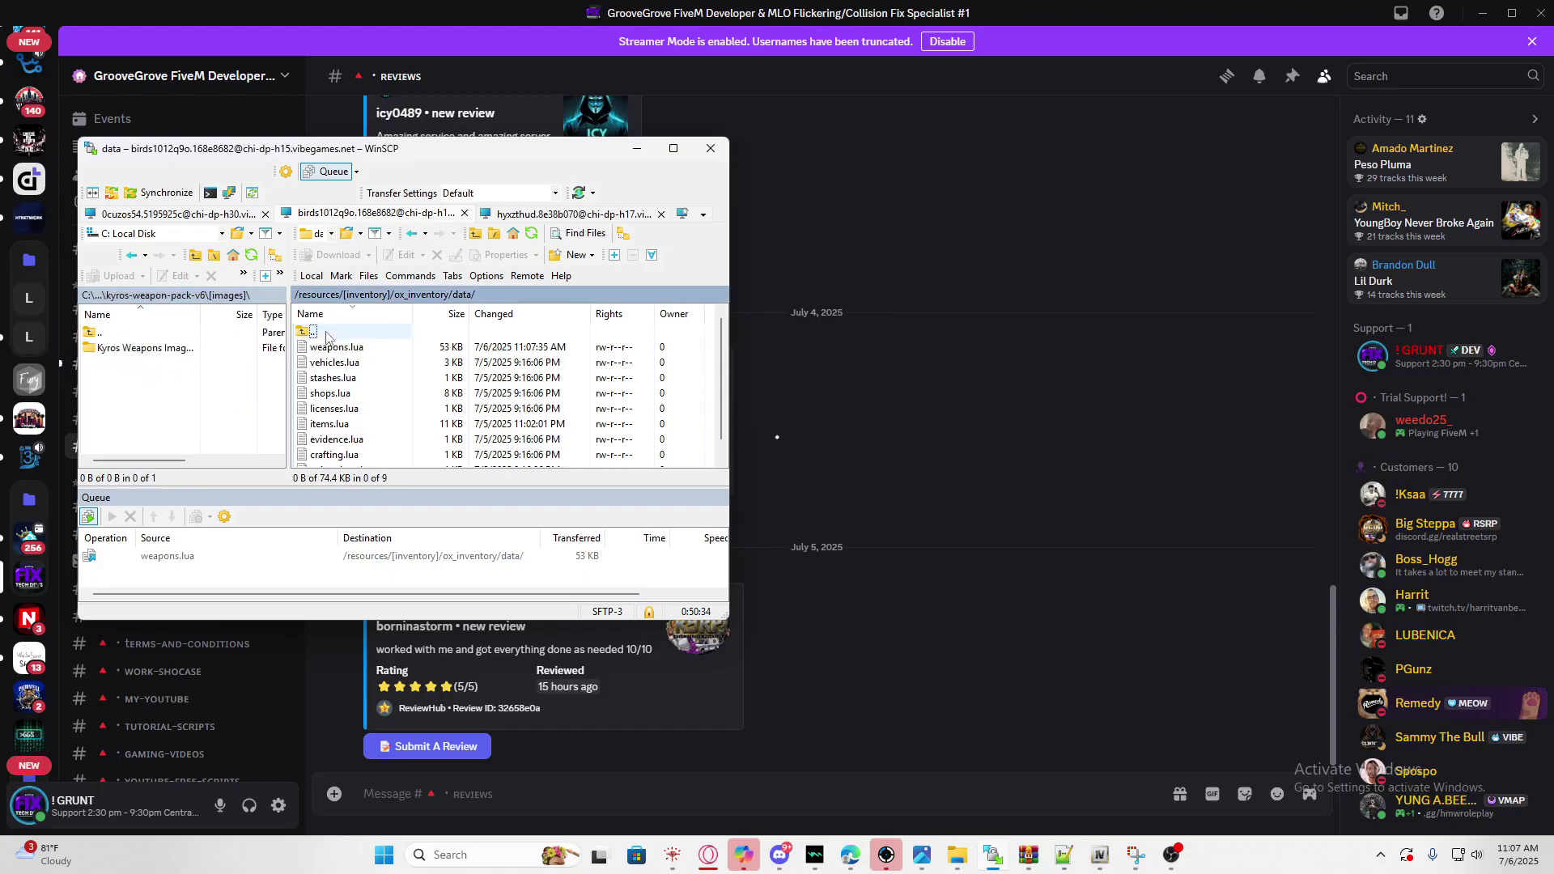
double_click(326, 334)
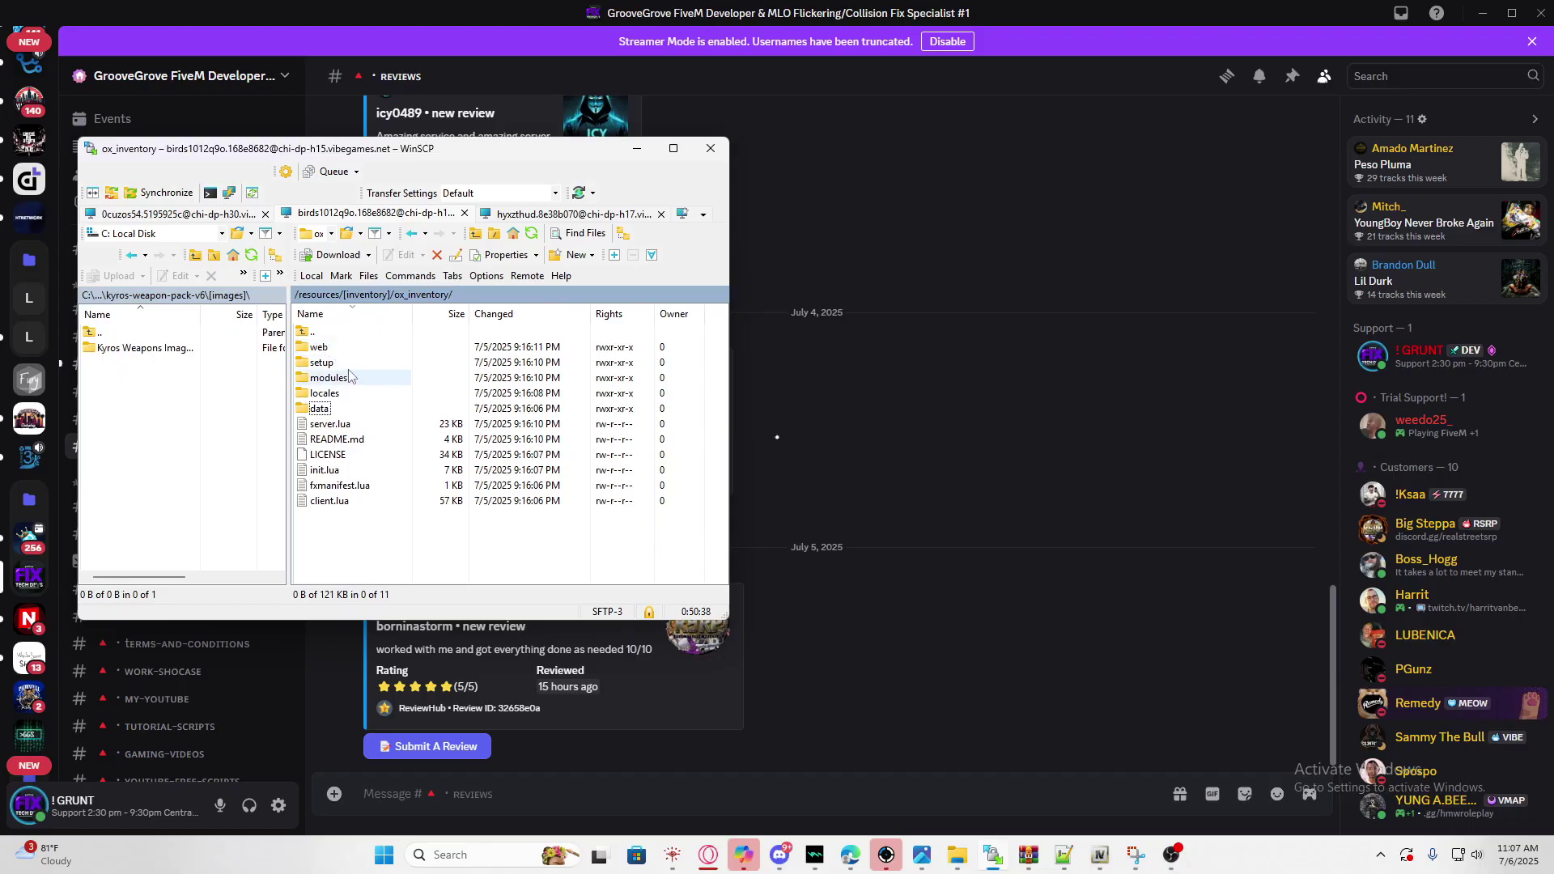
click(321, 350)
double_click(321, 348)
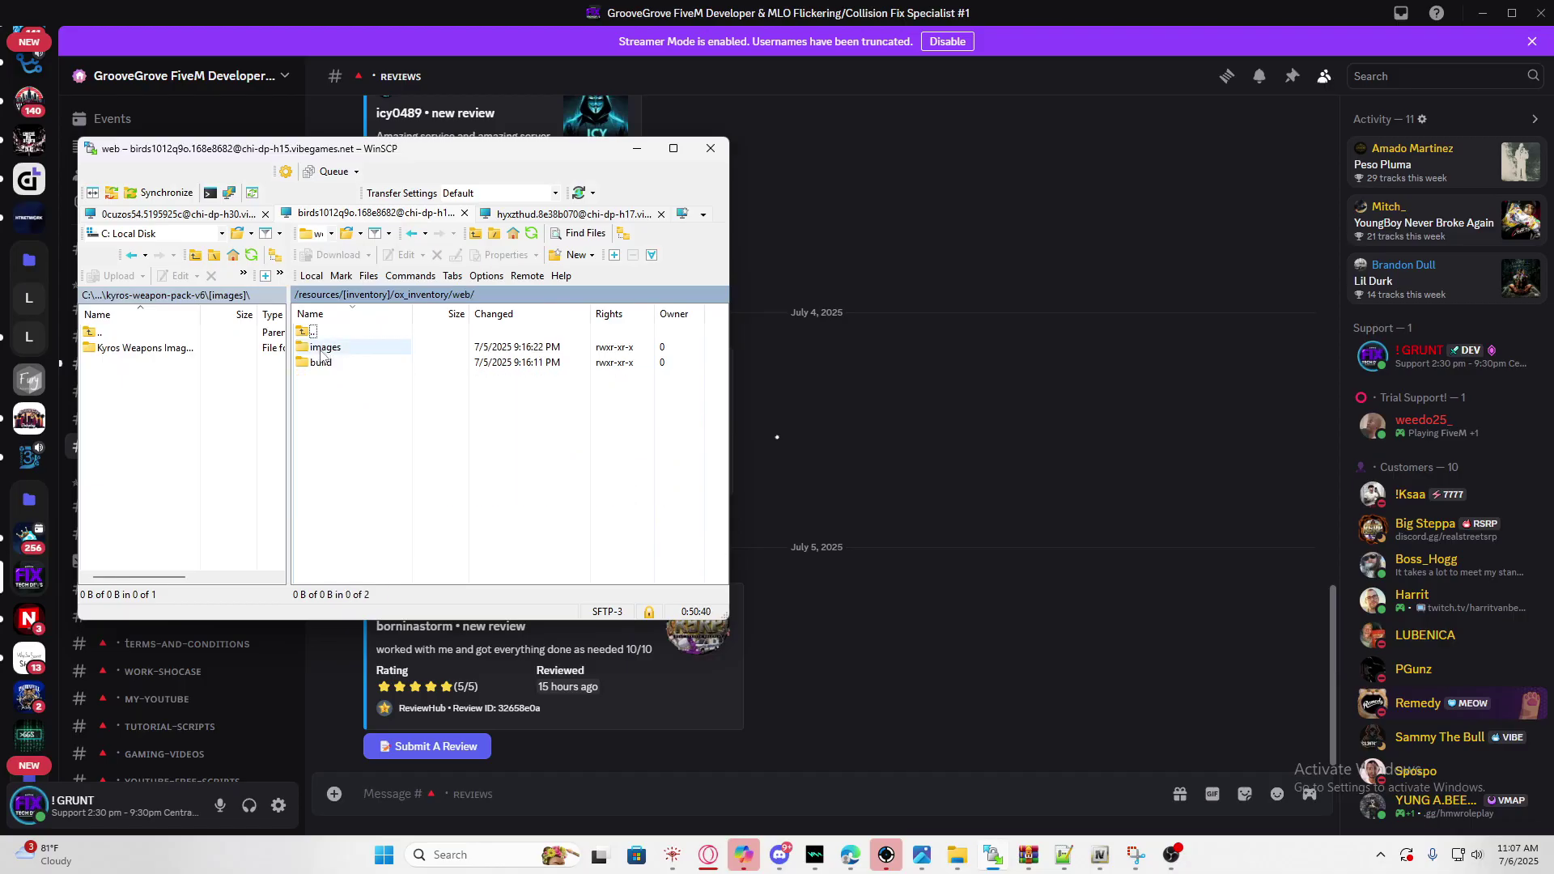
double_click(321, 348)
Upload all the image files from the local Kyros Weapons Images V6 folder to ox_inventory/web/images
click(104, 348)
double_click(104, 348)
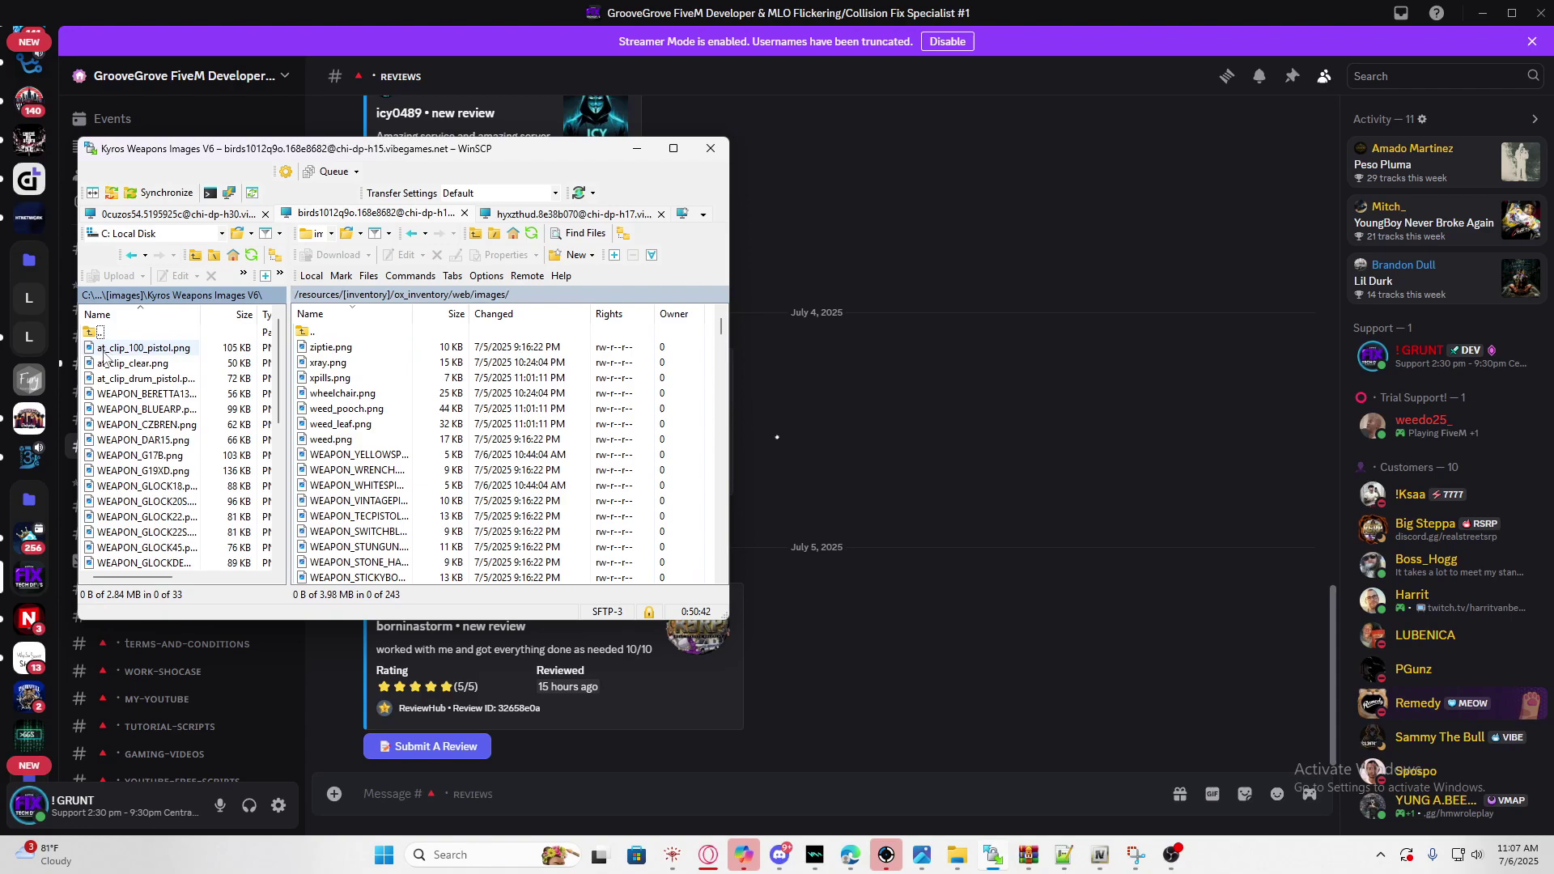
key(ctrl+a)
drag(131, 377, 481, 414)
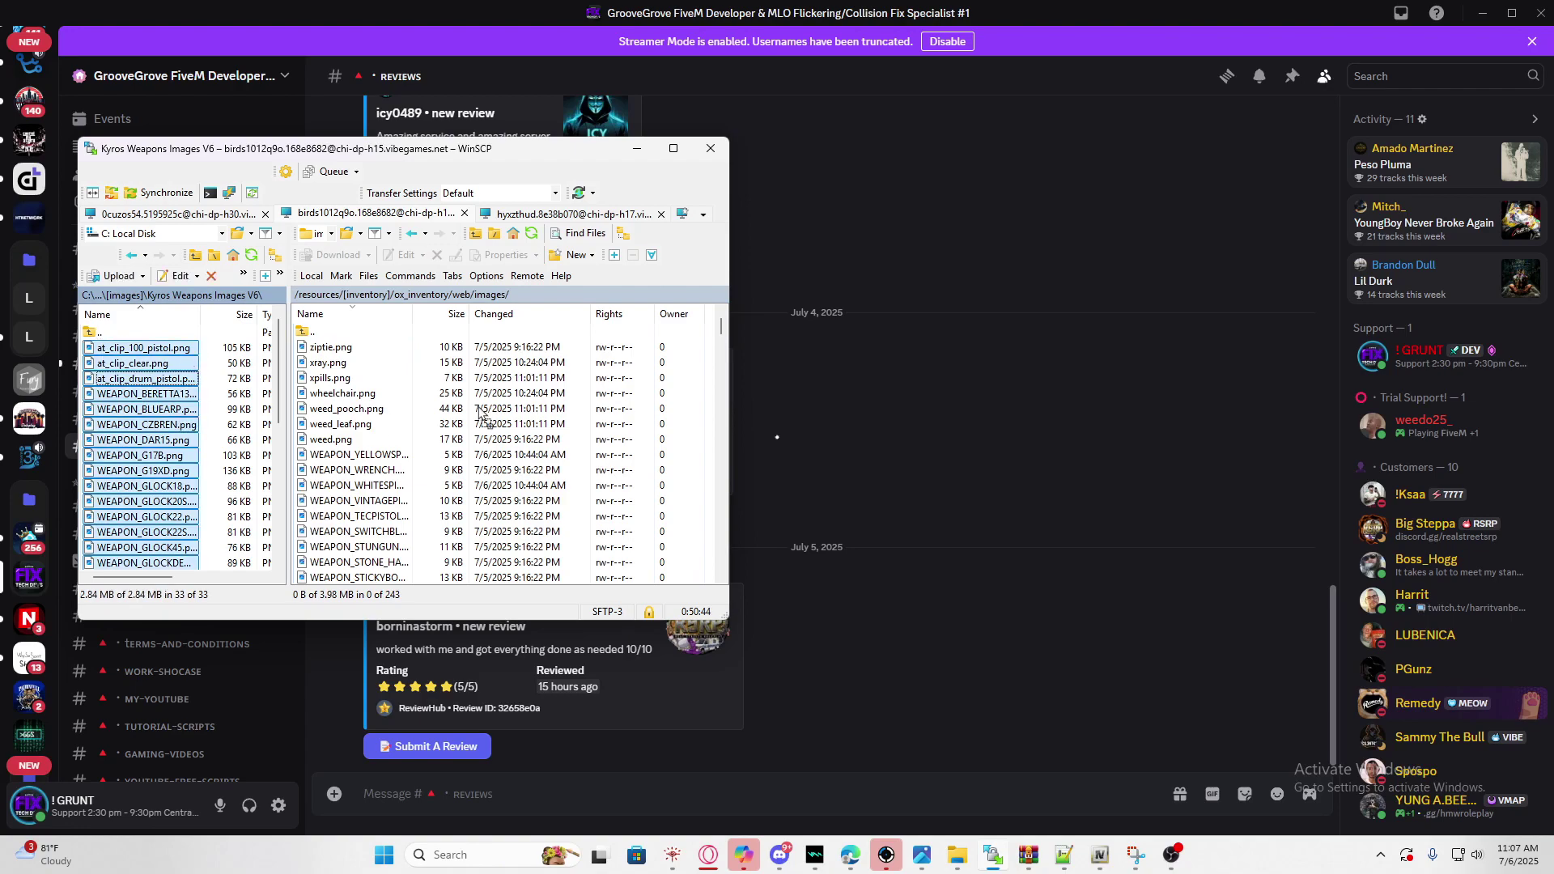
drag(141, 441, 418, 340)
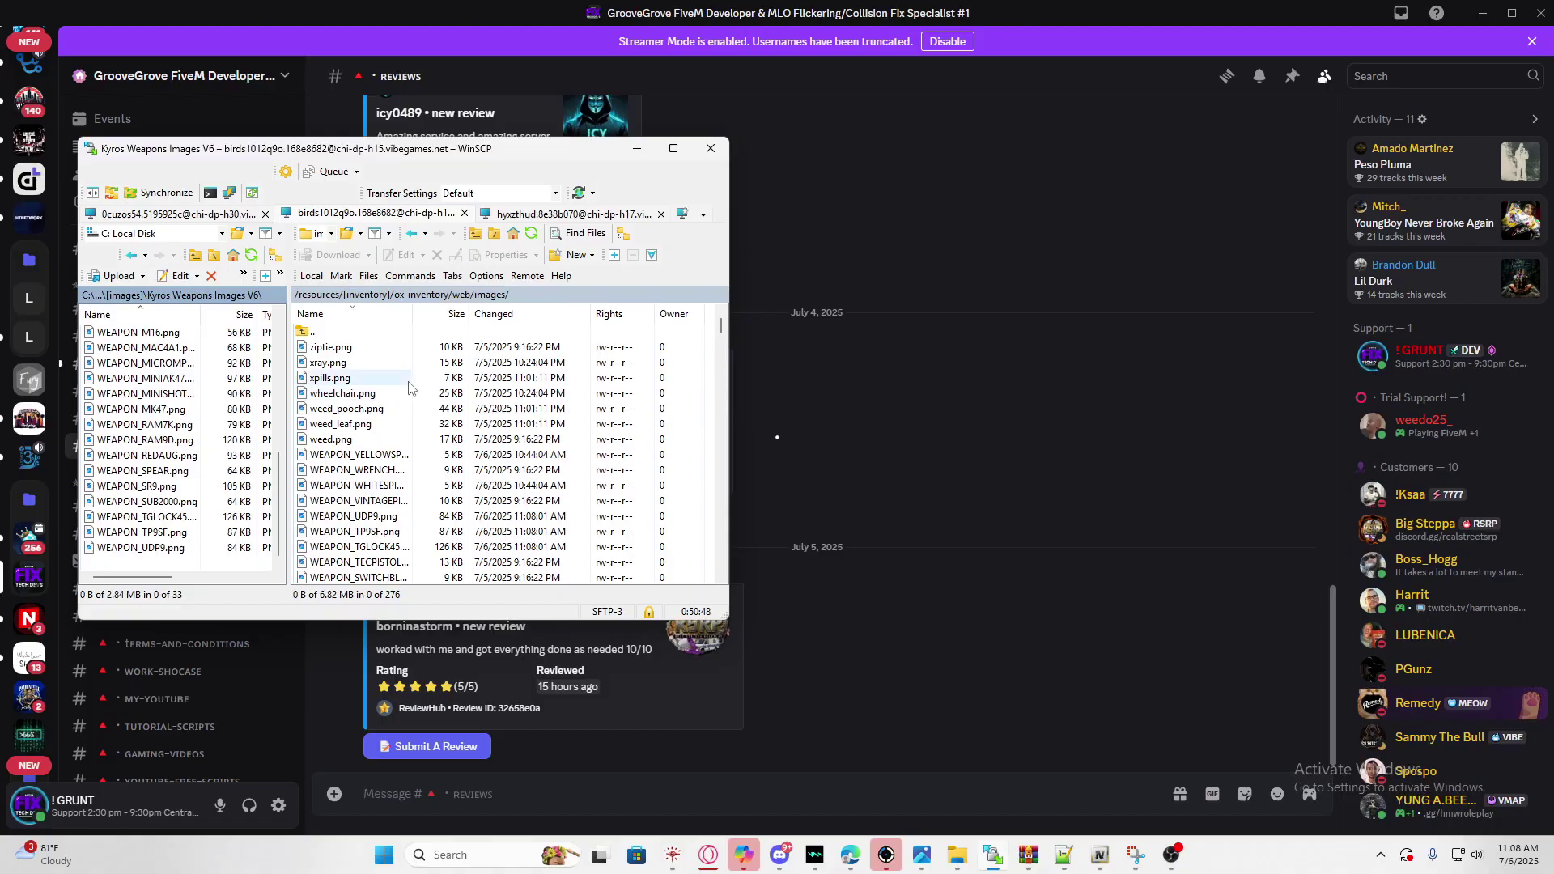
scroll(271, 370, up, 5)
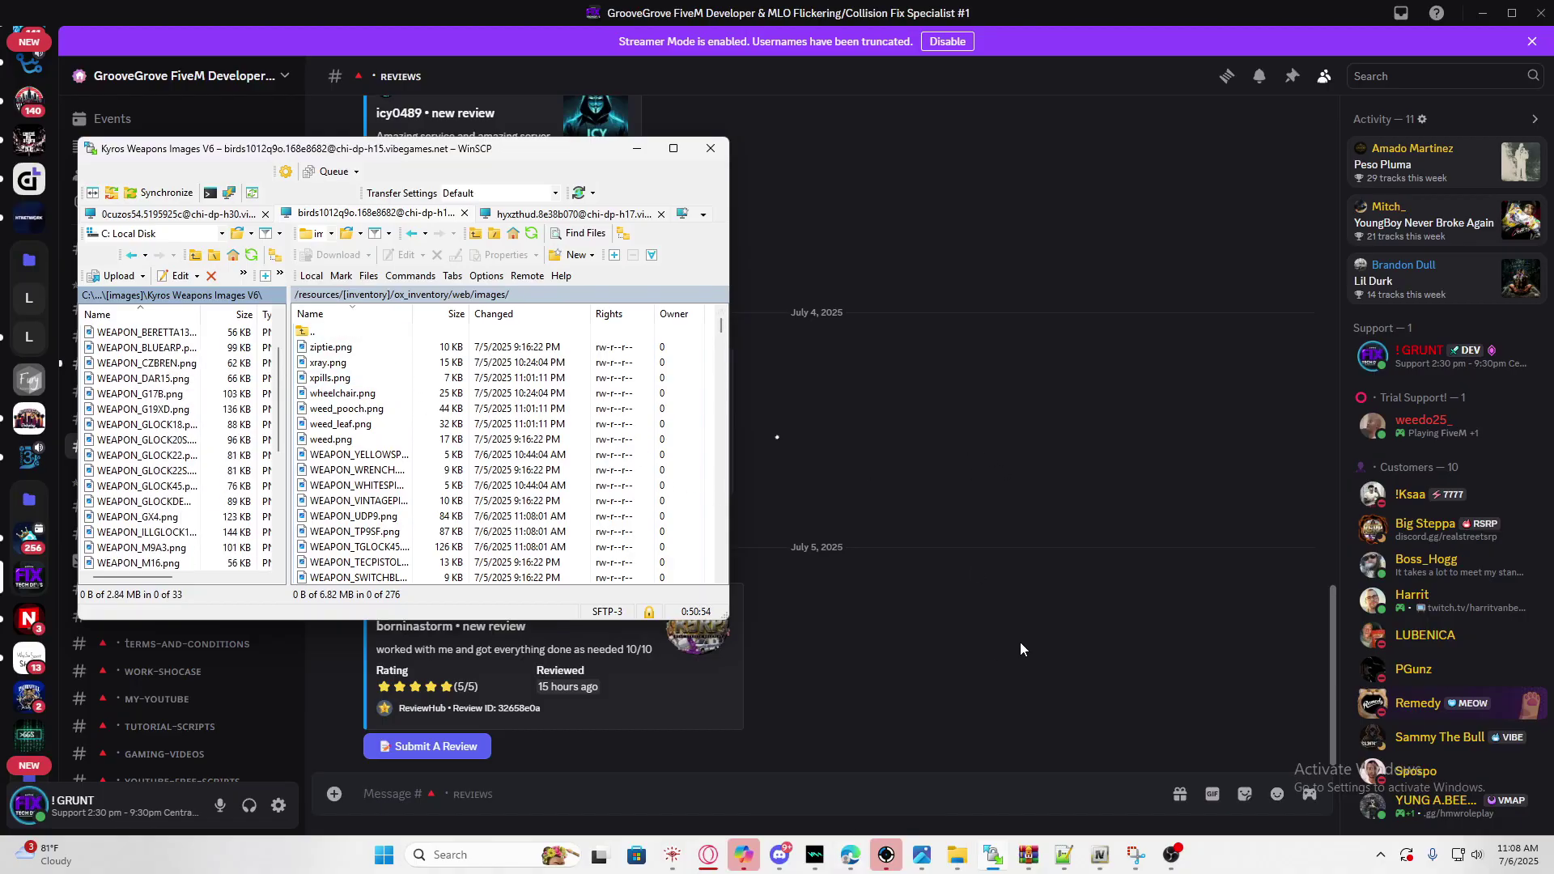
Switch to txAdmin, restart the FiveM server and check its startup output in the live console
click(850, 855)
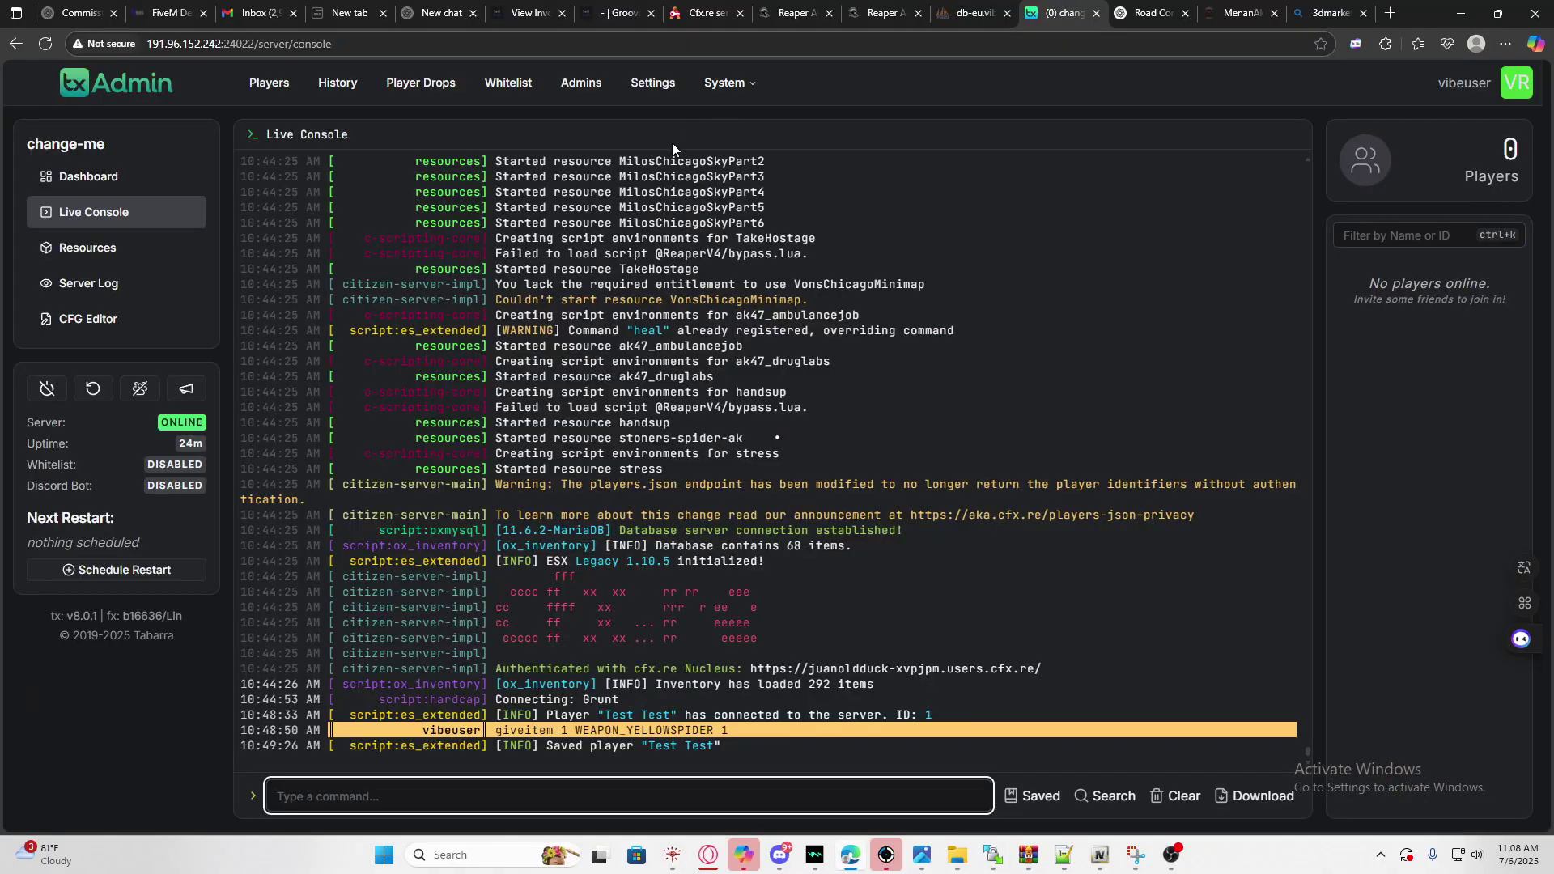
scroll(639, 336, up, 1)
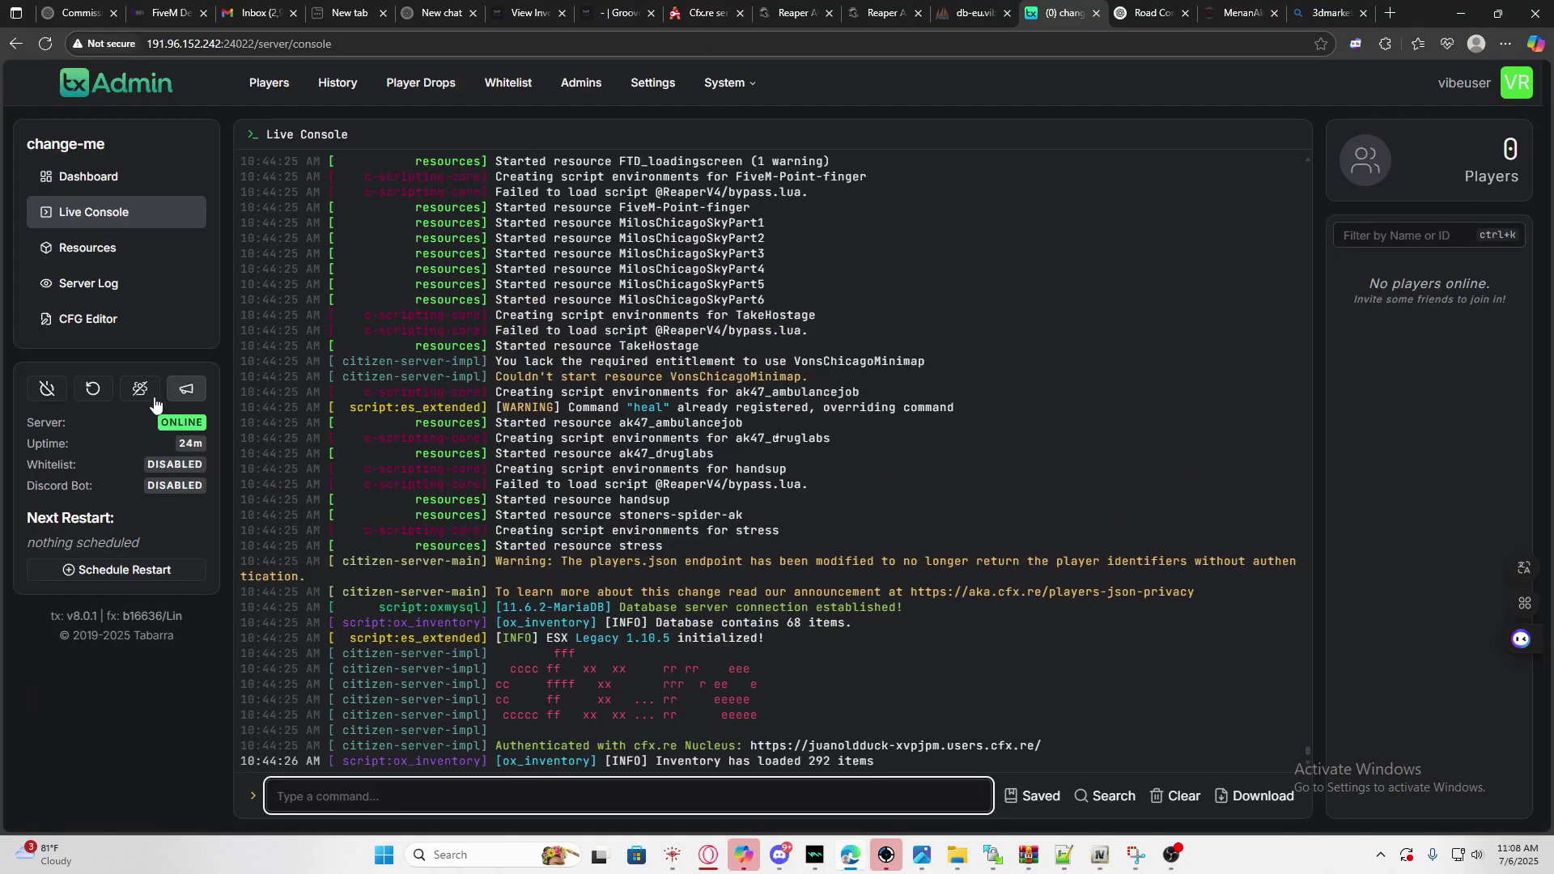
click(92, 389)
click(914, 478)
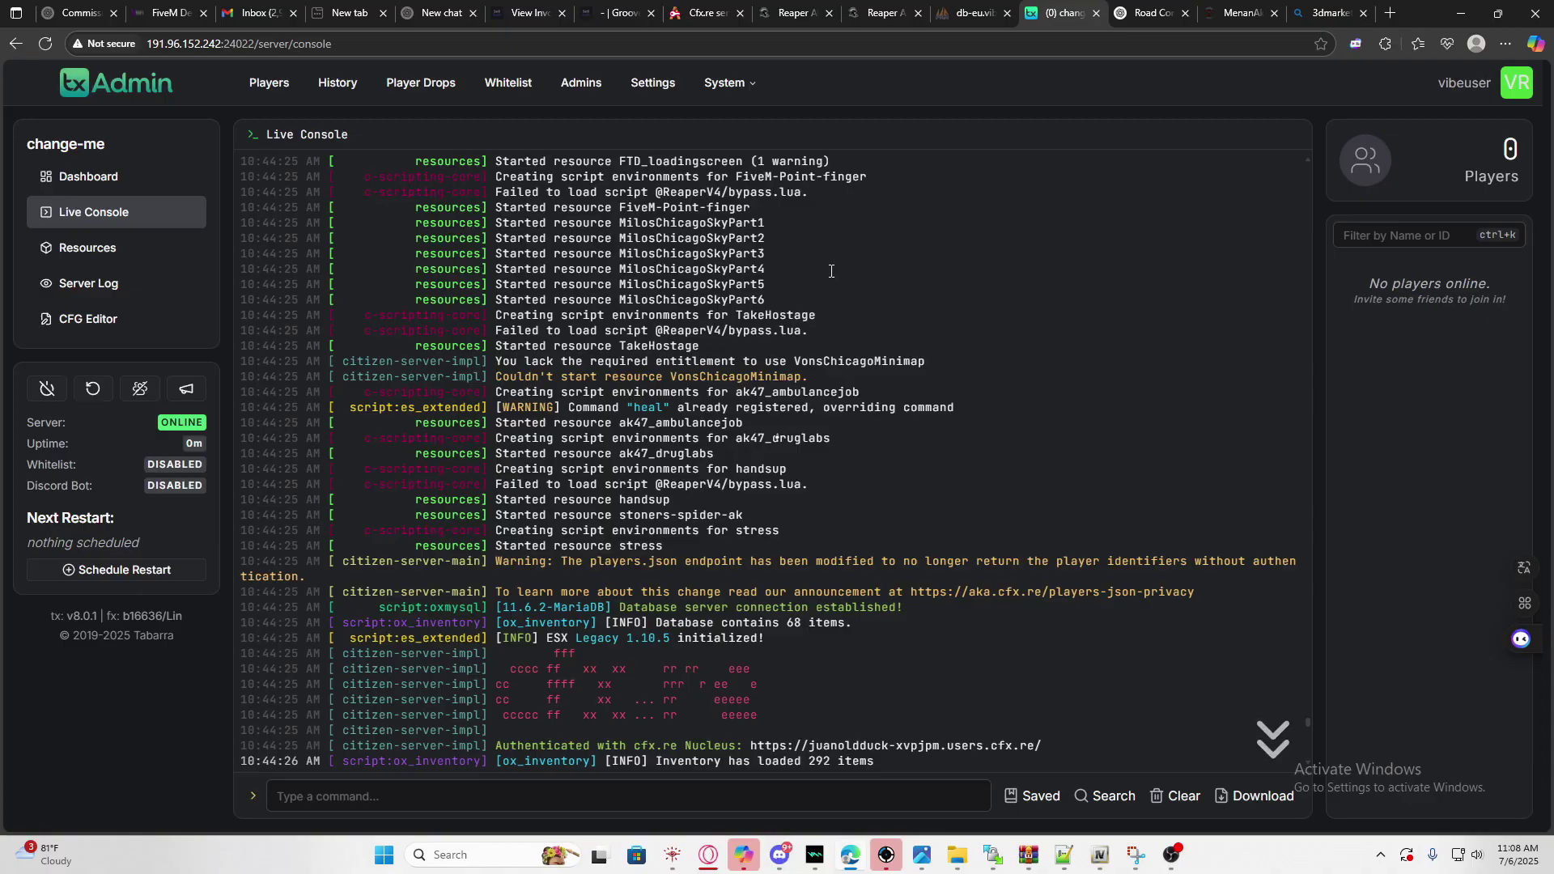
scroll(672, 403, down, 5)
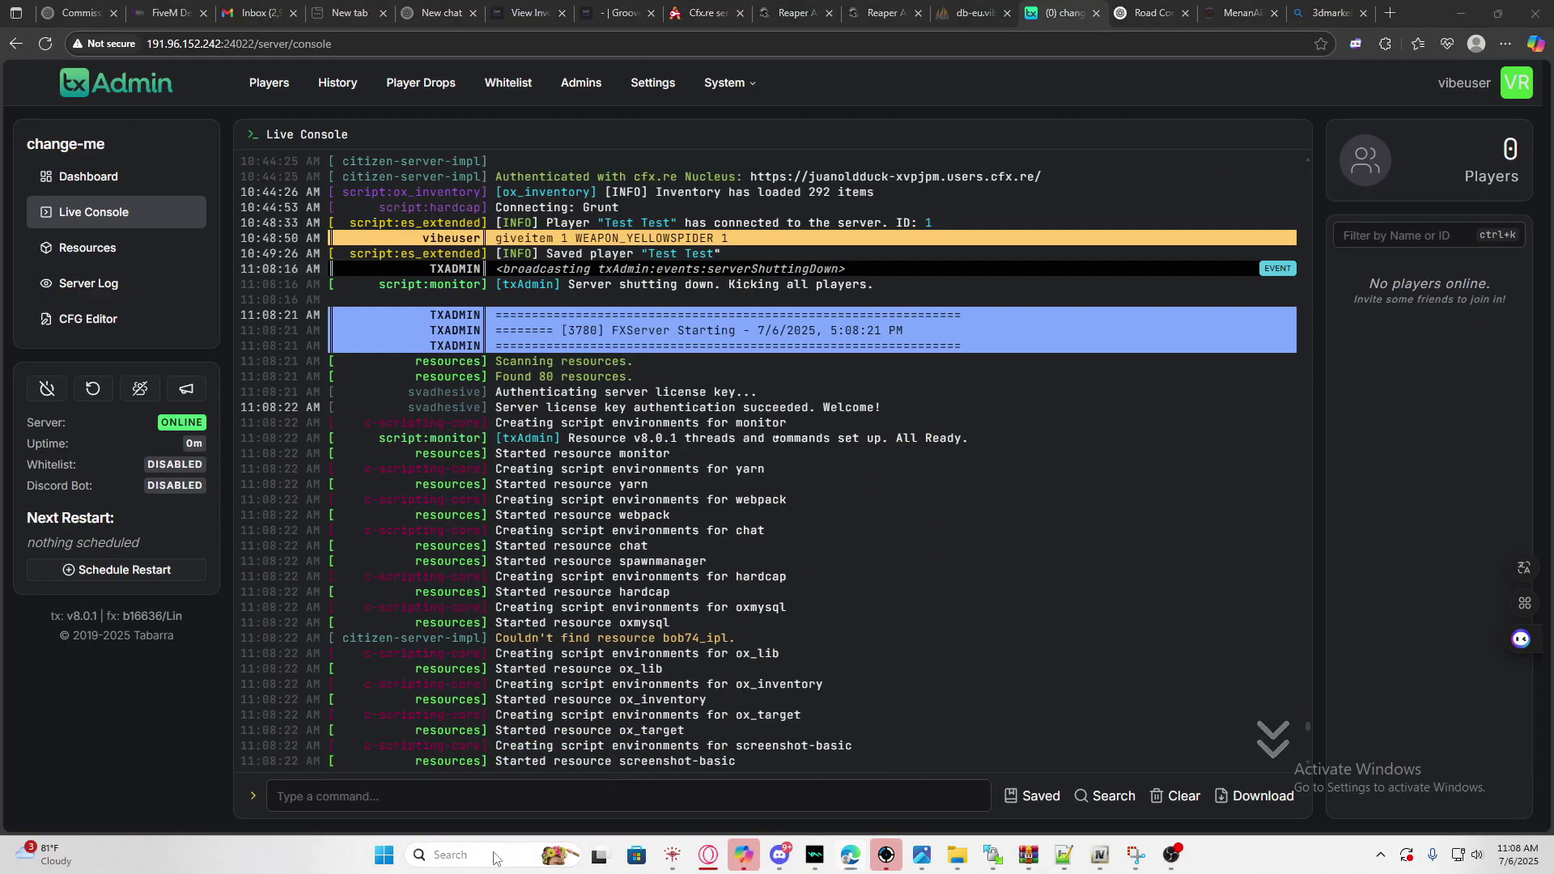
Launch FiveM, and filter the txAdmin resource list by "kyr" to check the kyros-weapon-pack-v6 resource
key(super+s)
click(474, 602)
key(alt+Left)
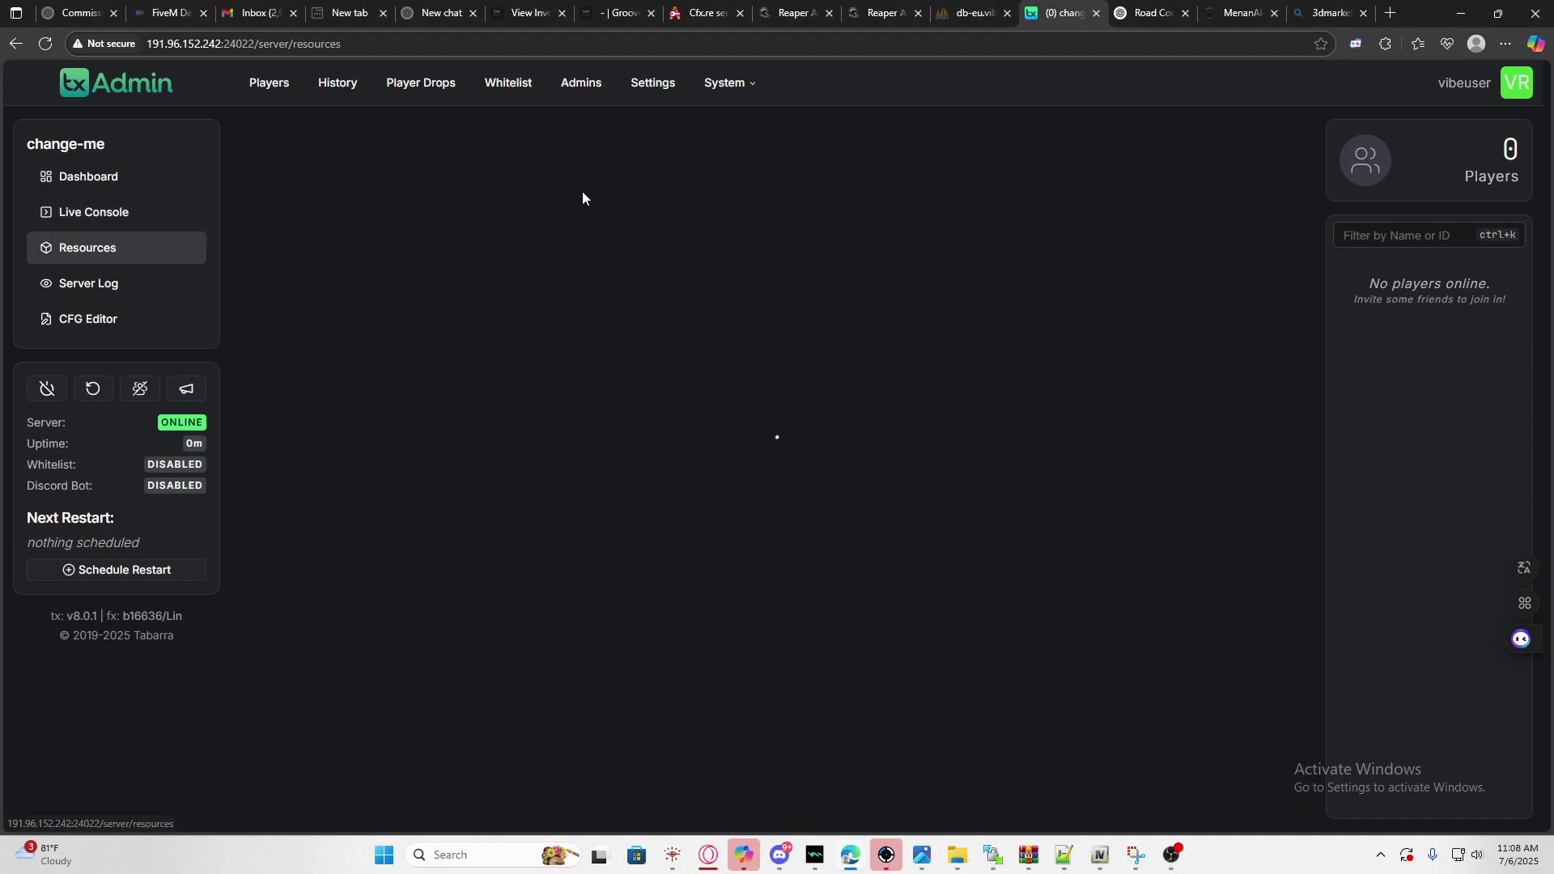
key(BackSpace)
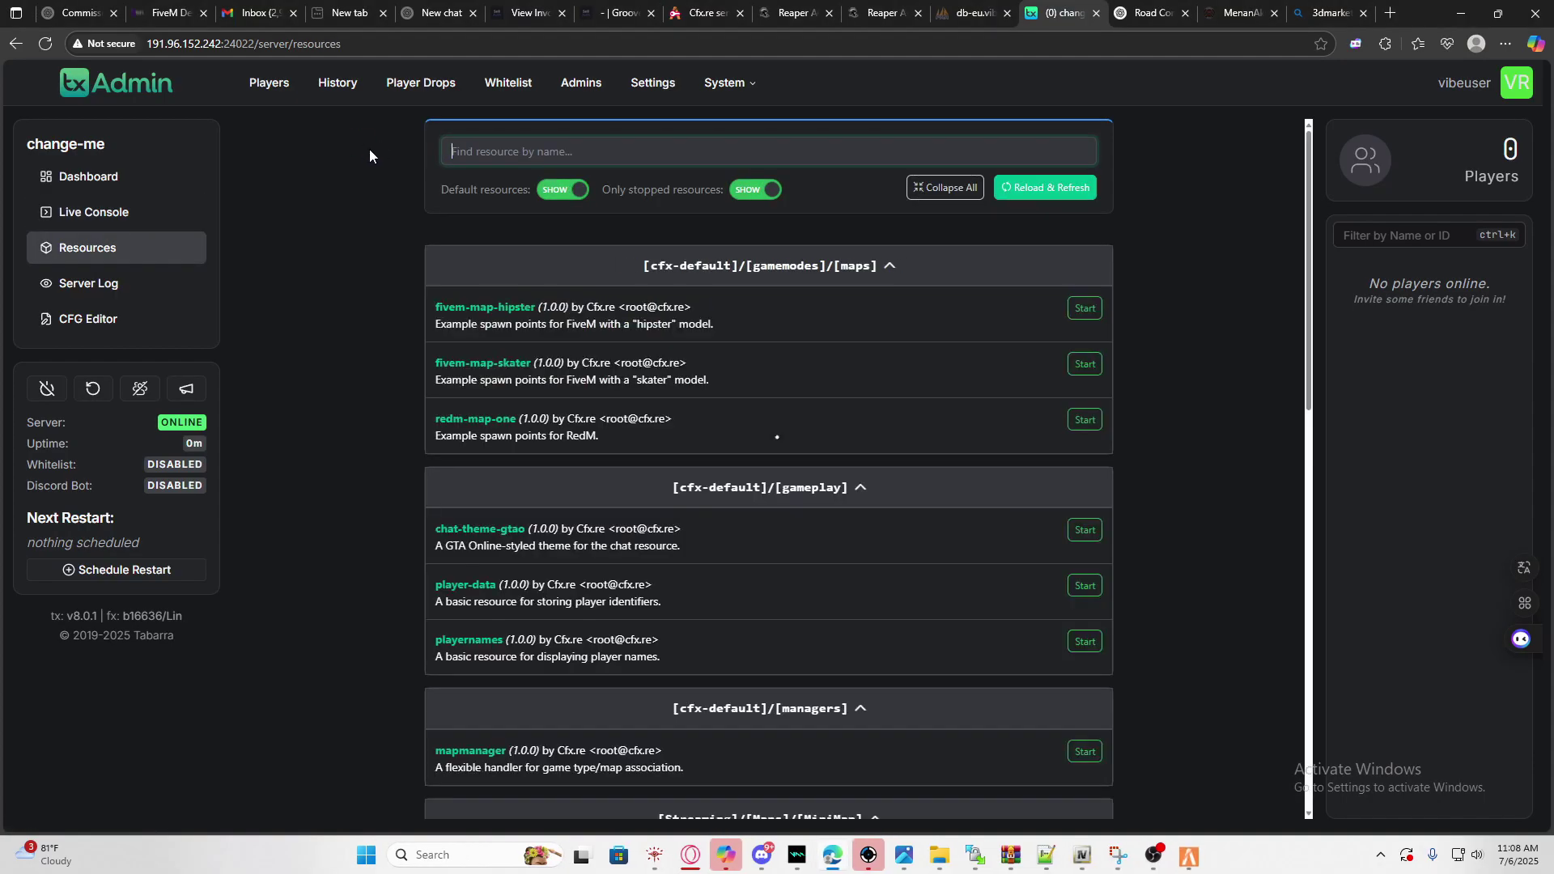
text(kyr)
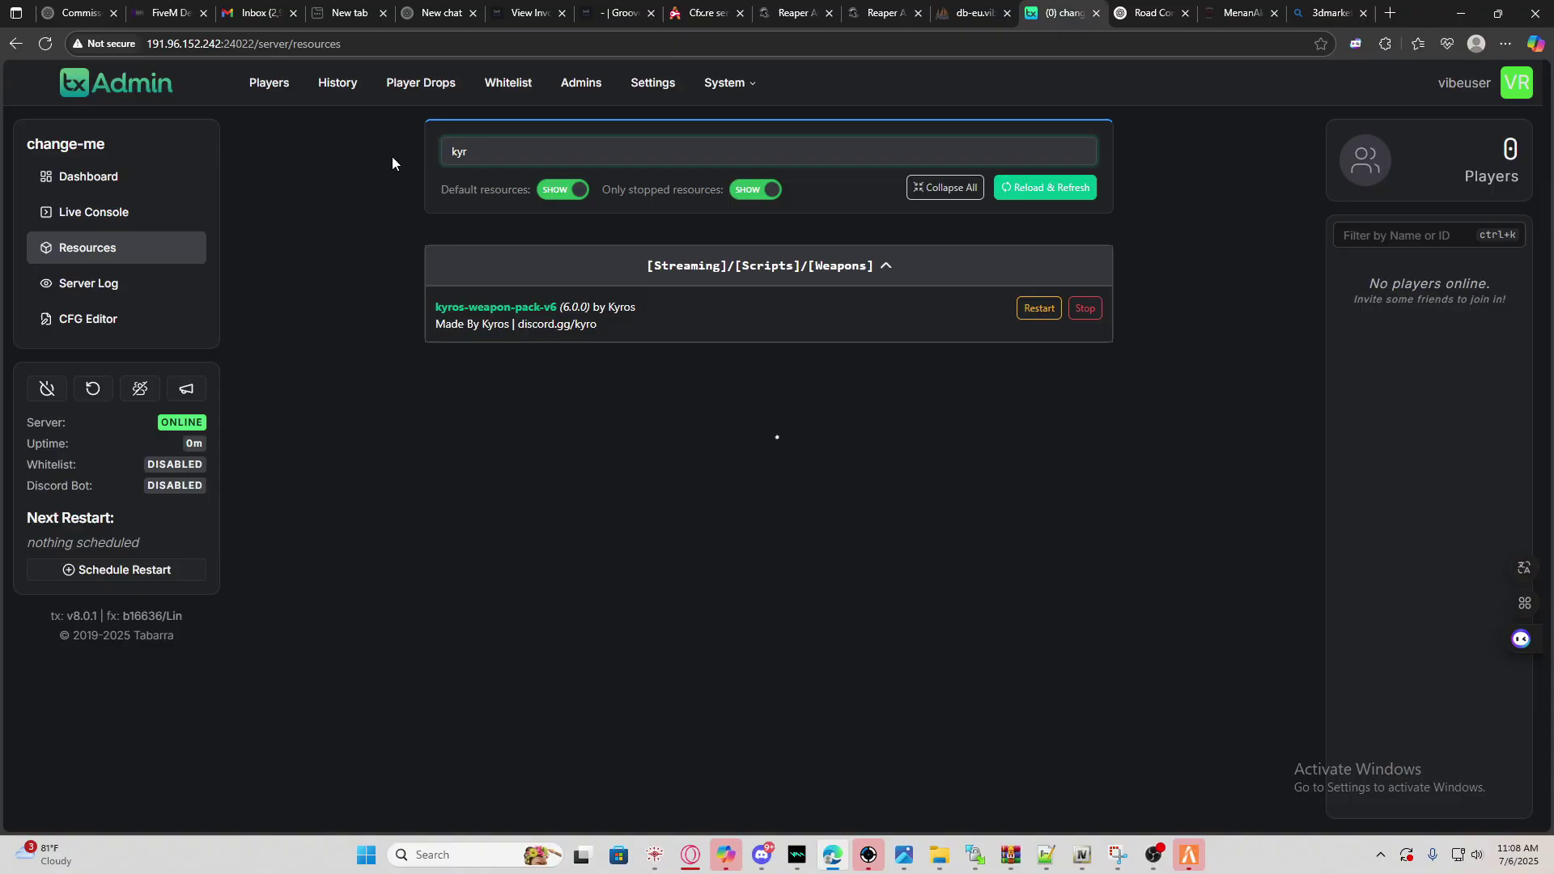
drag(435, 306, 891, 327)
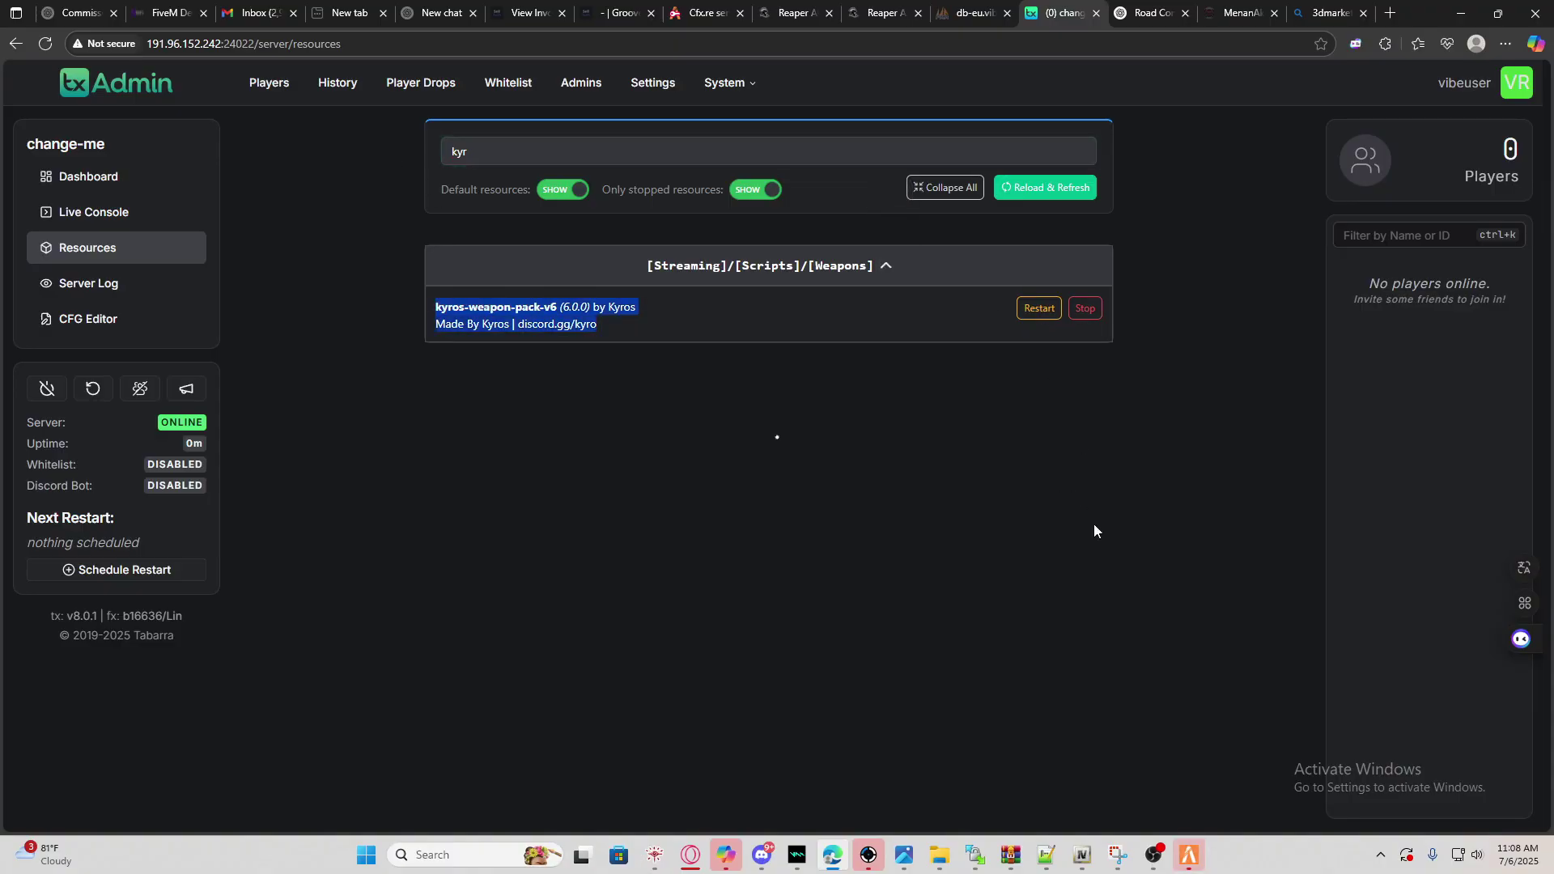
Switch to FiveM, connect to Windy City RP from the server history and enter the city with the existing character
click(1460, 13)
click(1000, 231)
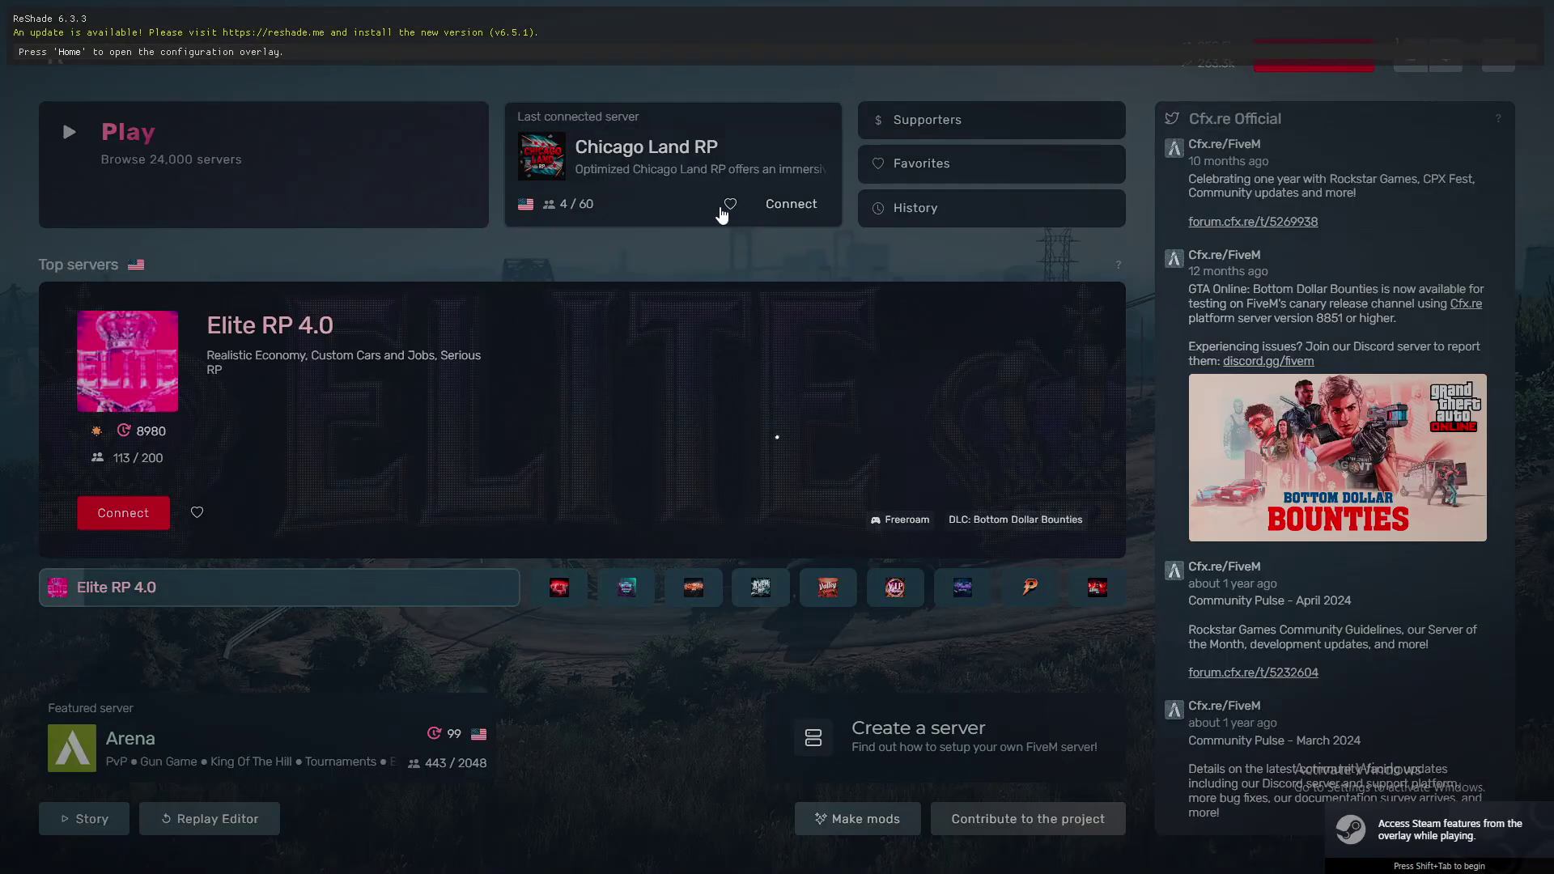
click(138, 138)
click(172, 55)
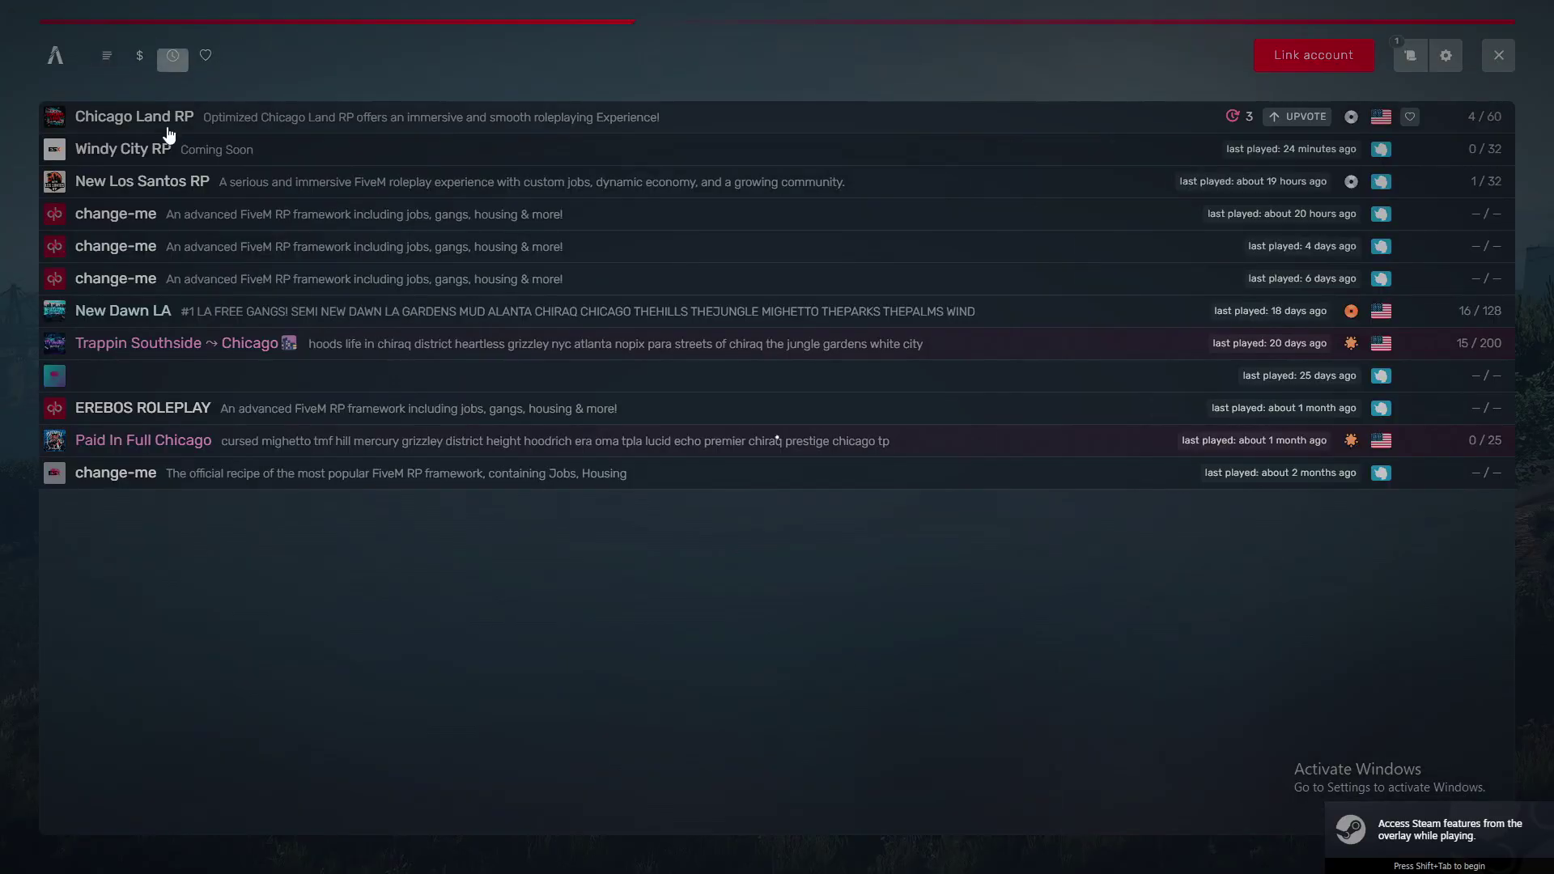
click(162, 151)
click(256, 217)
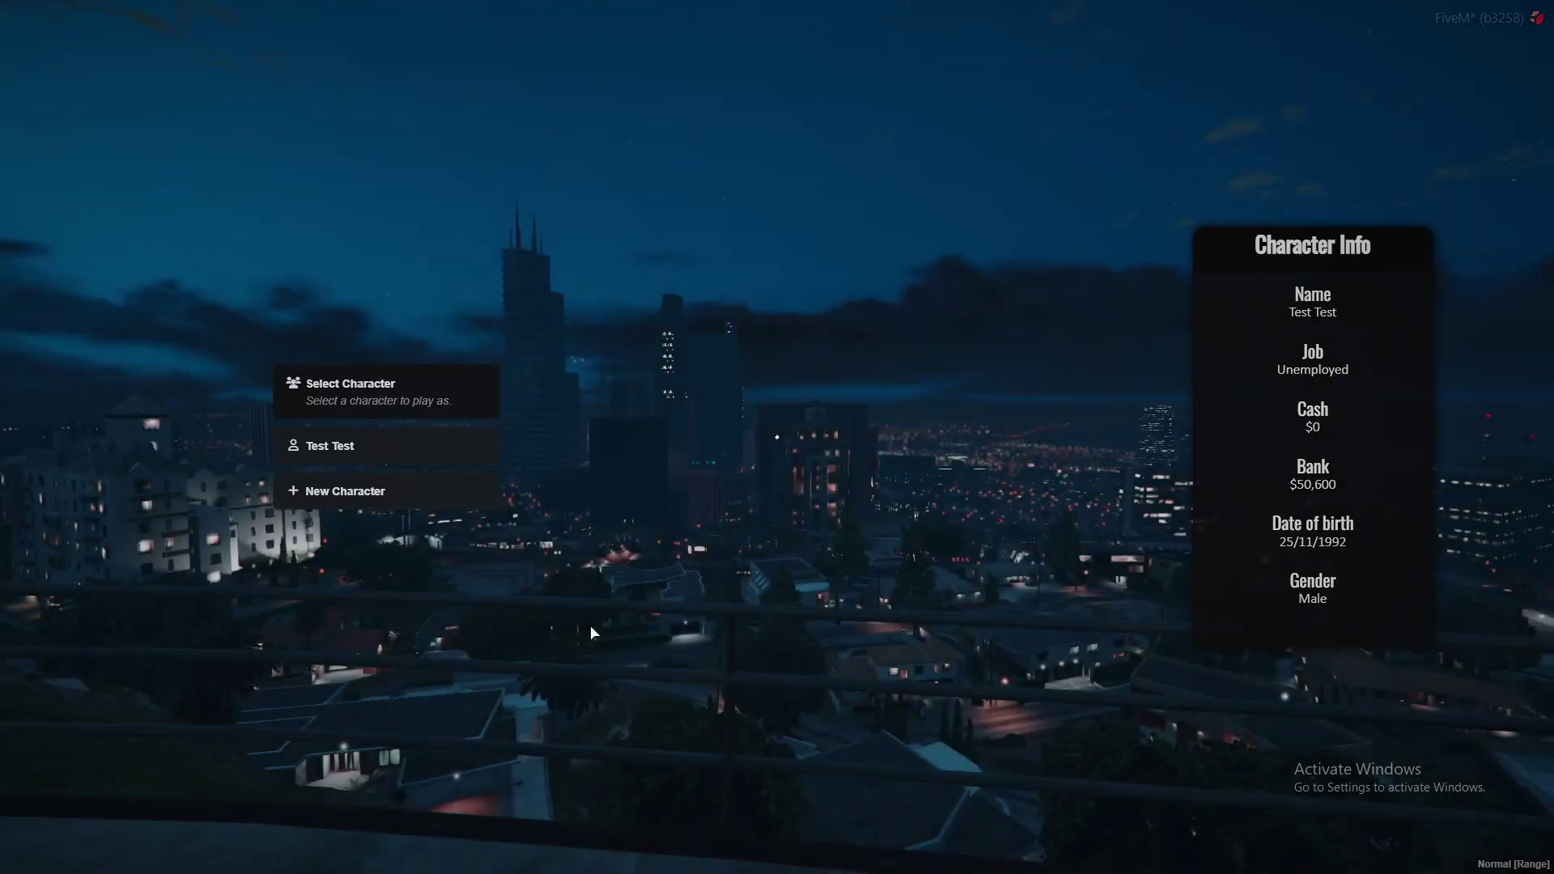
click(366, 457)
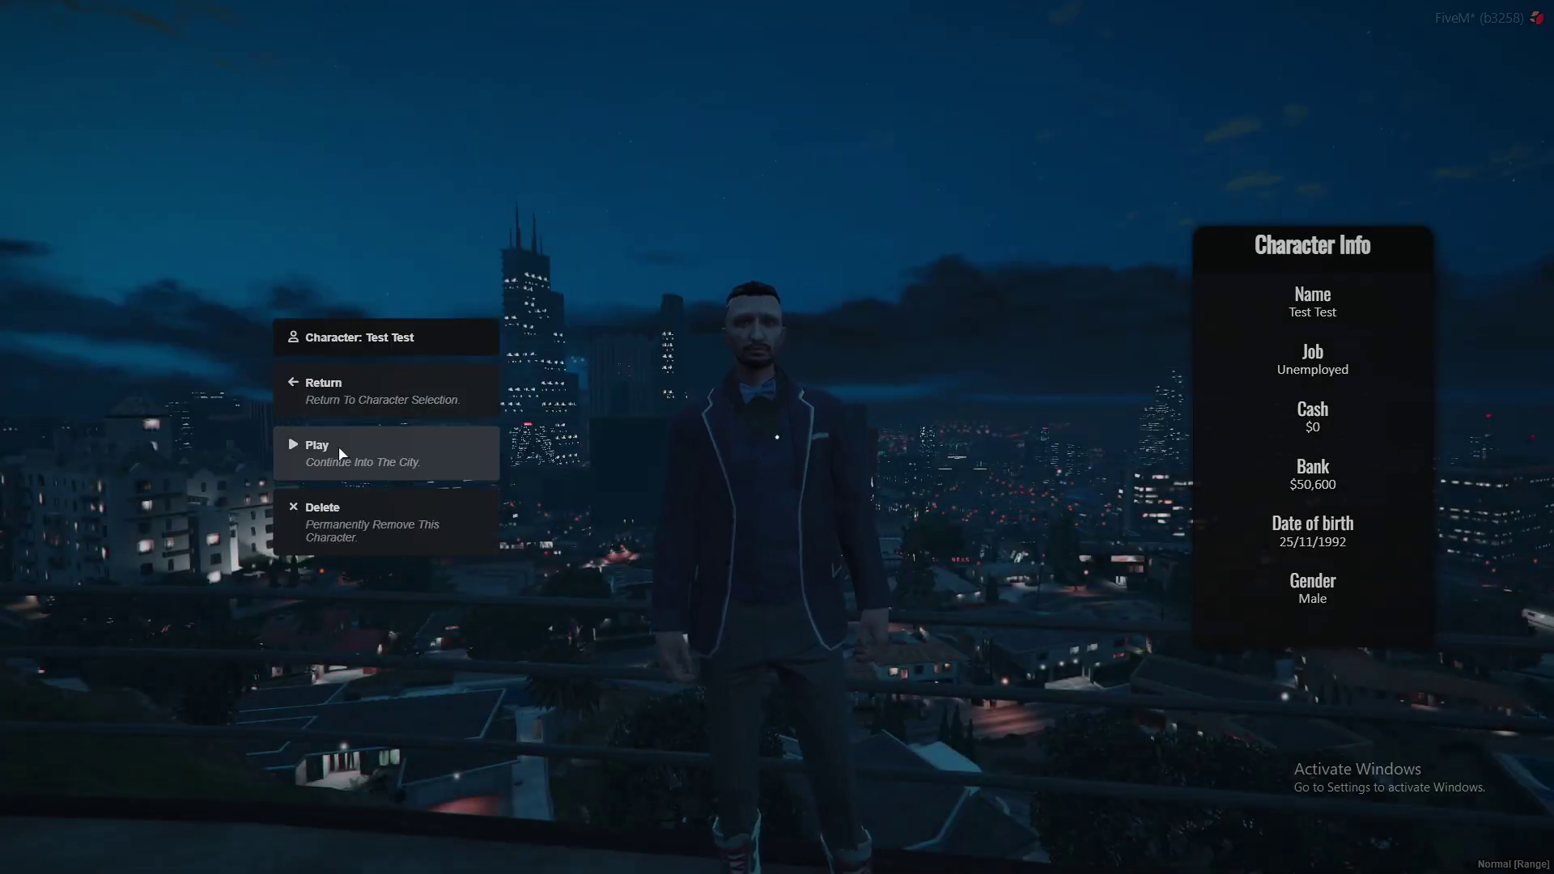
click(338, 447)
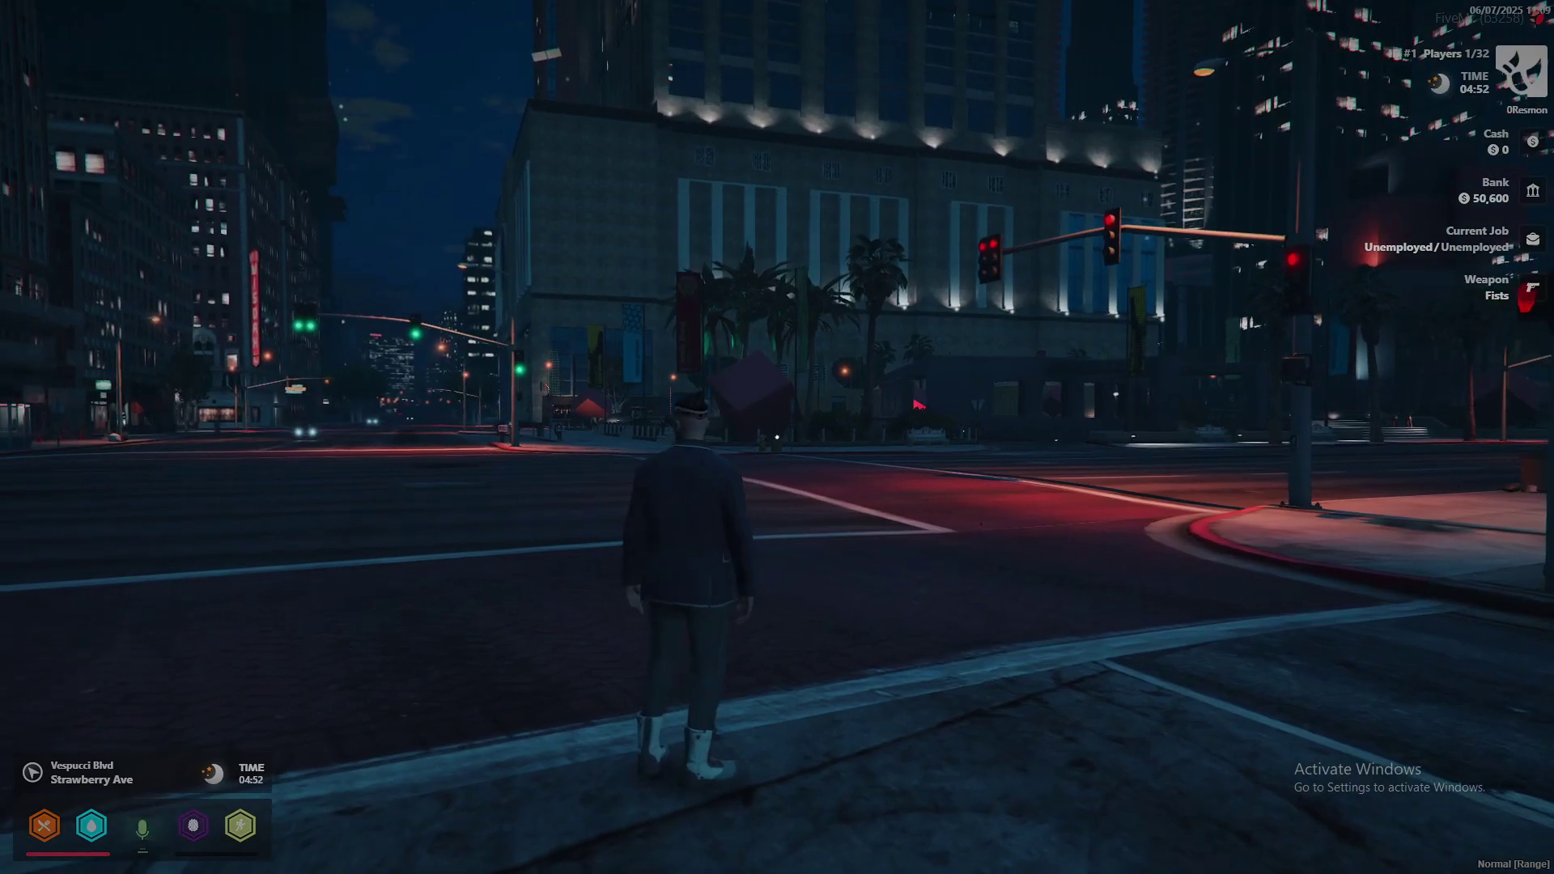
Switch to WinSCP, go back to the local kyros-weapon-pack-v6 folder and open SPAWN-CODES.md
key(super)
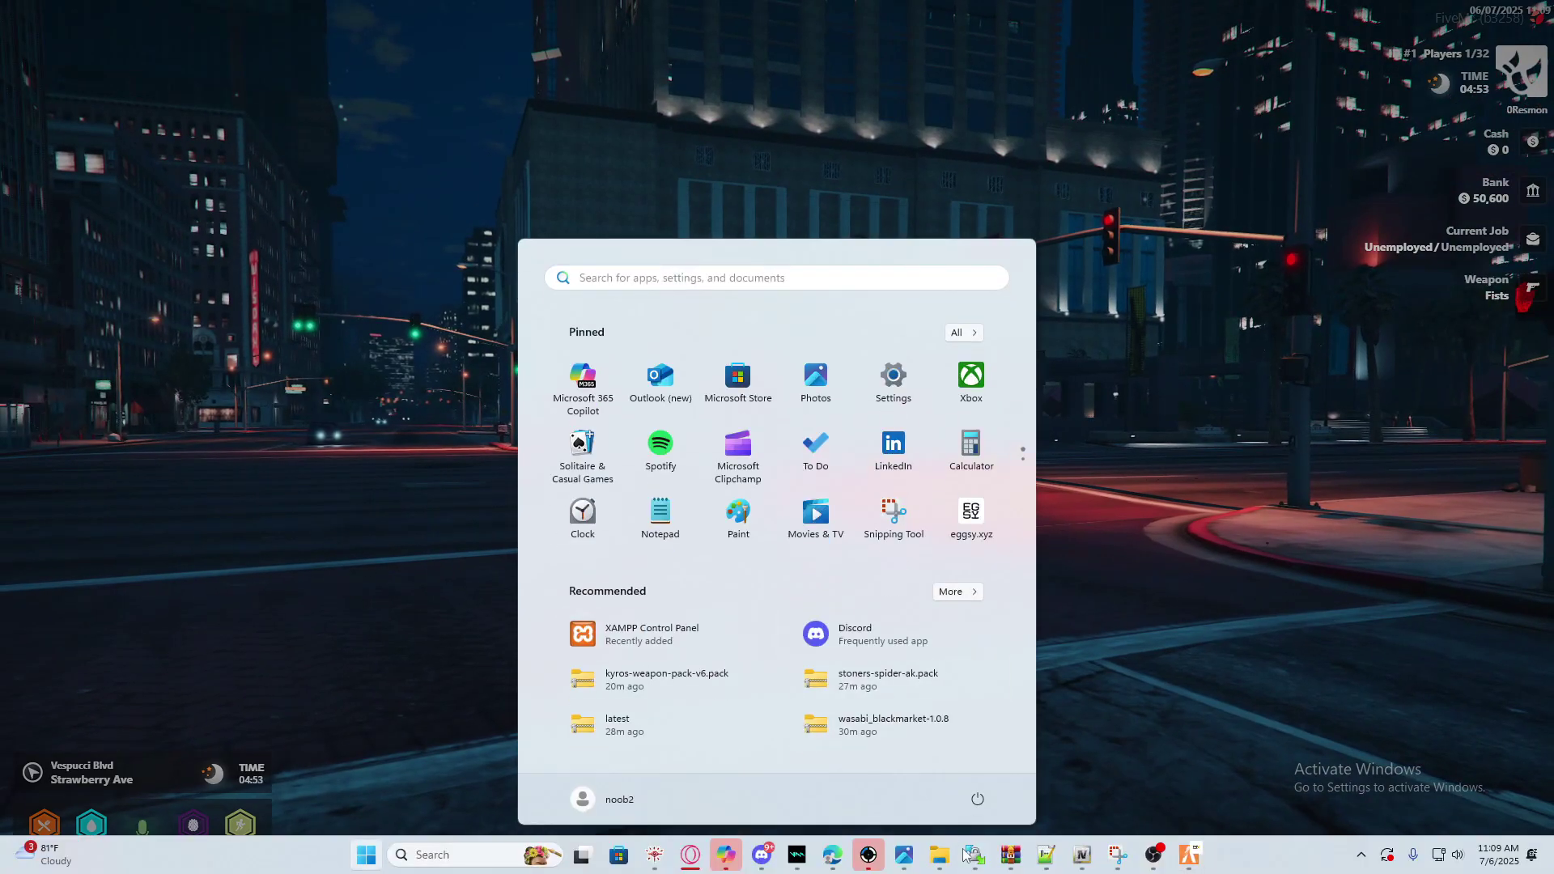
click(975, 854)
scroll(239, 418, up, 5)
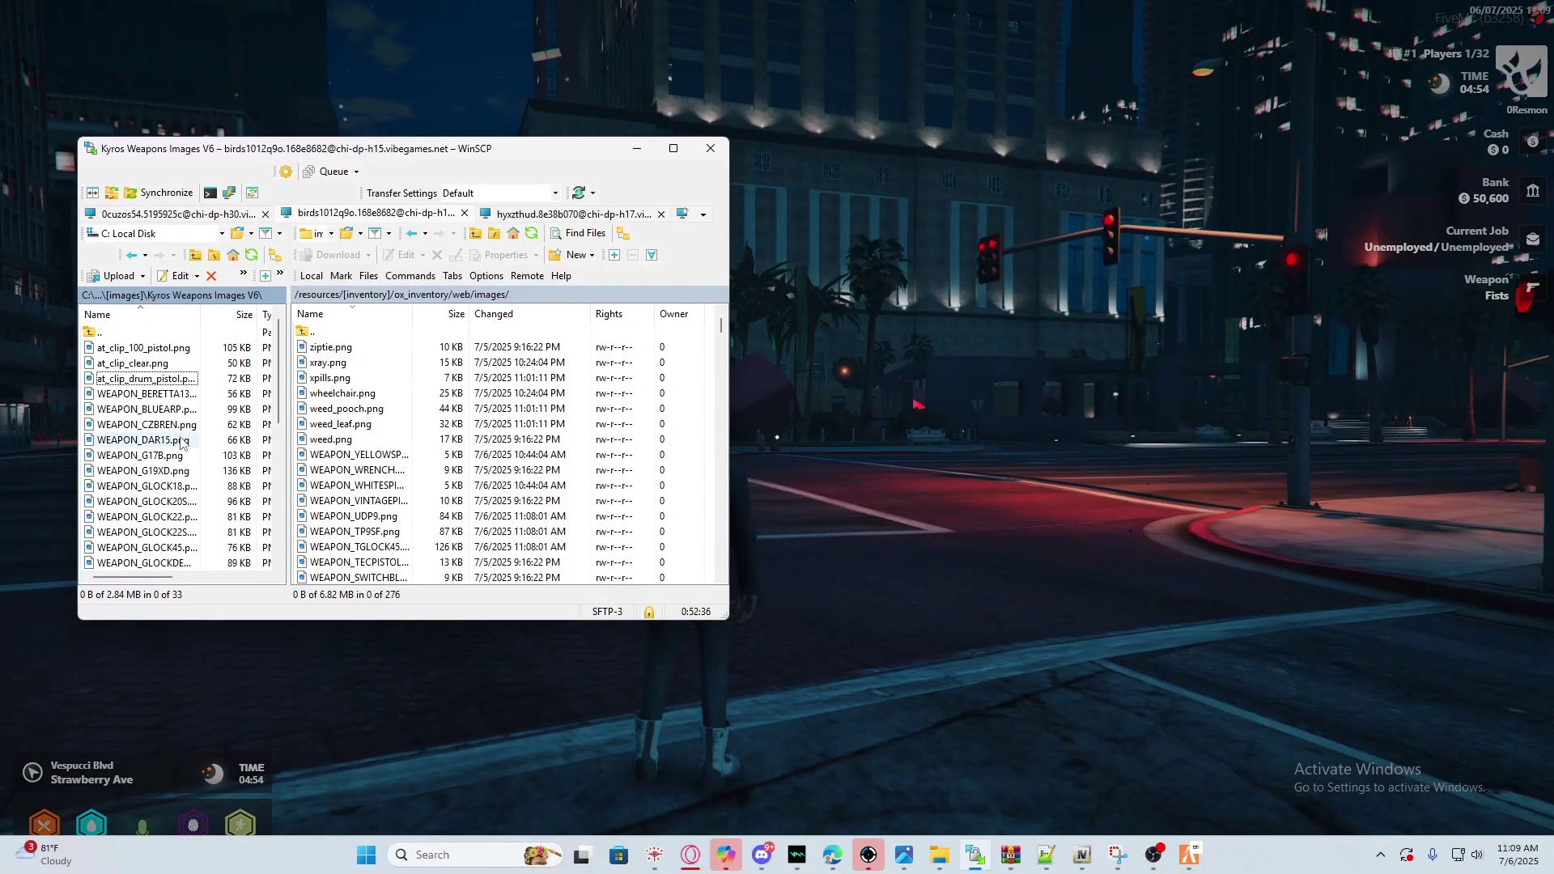
double_click(121, 333)
double_click(124, 334)
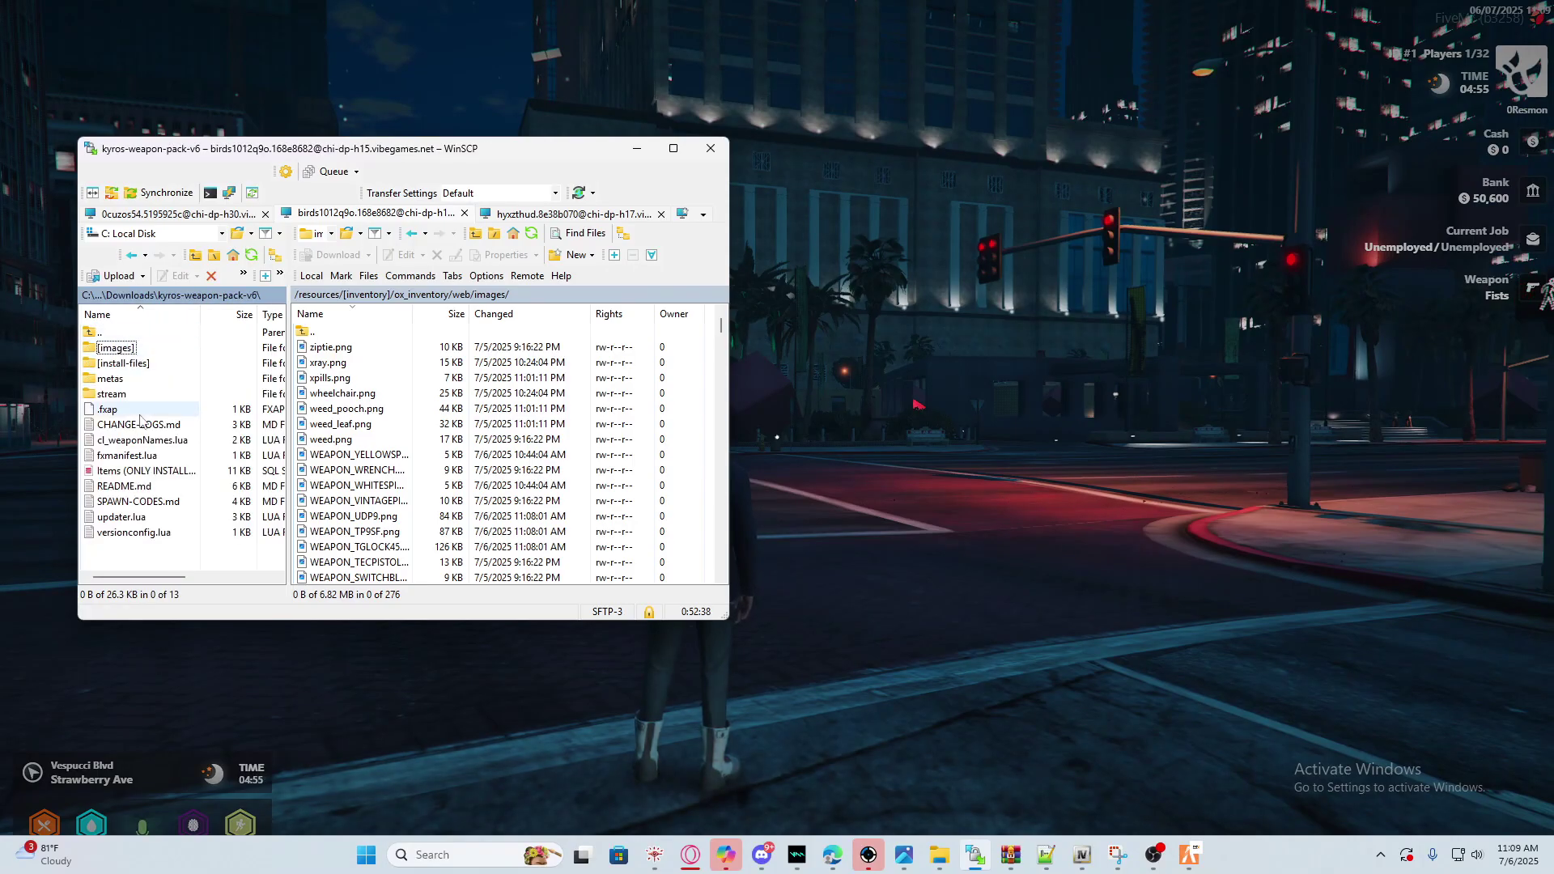
drag(207, 155, 337, 156)
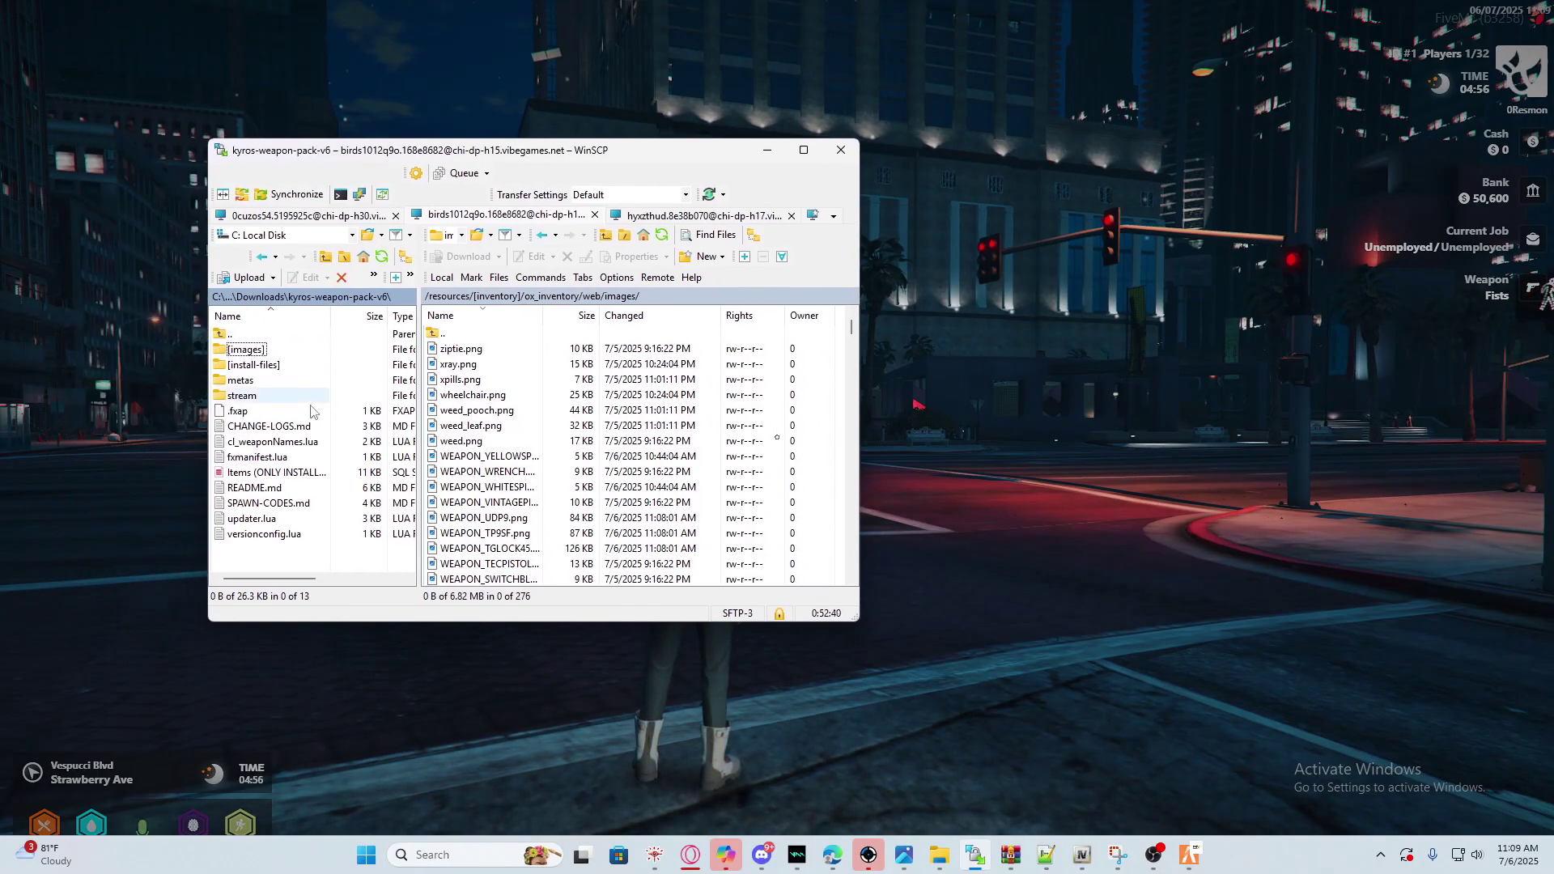
double_click(276, 503)
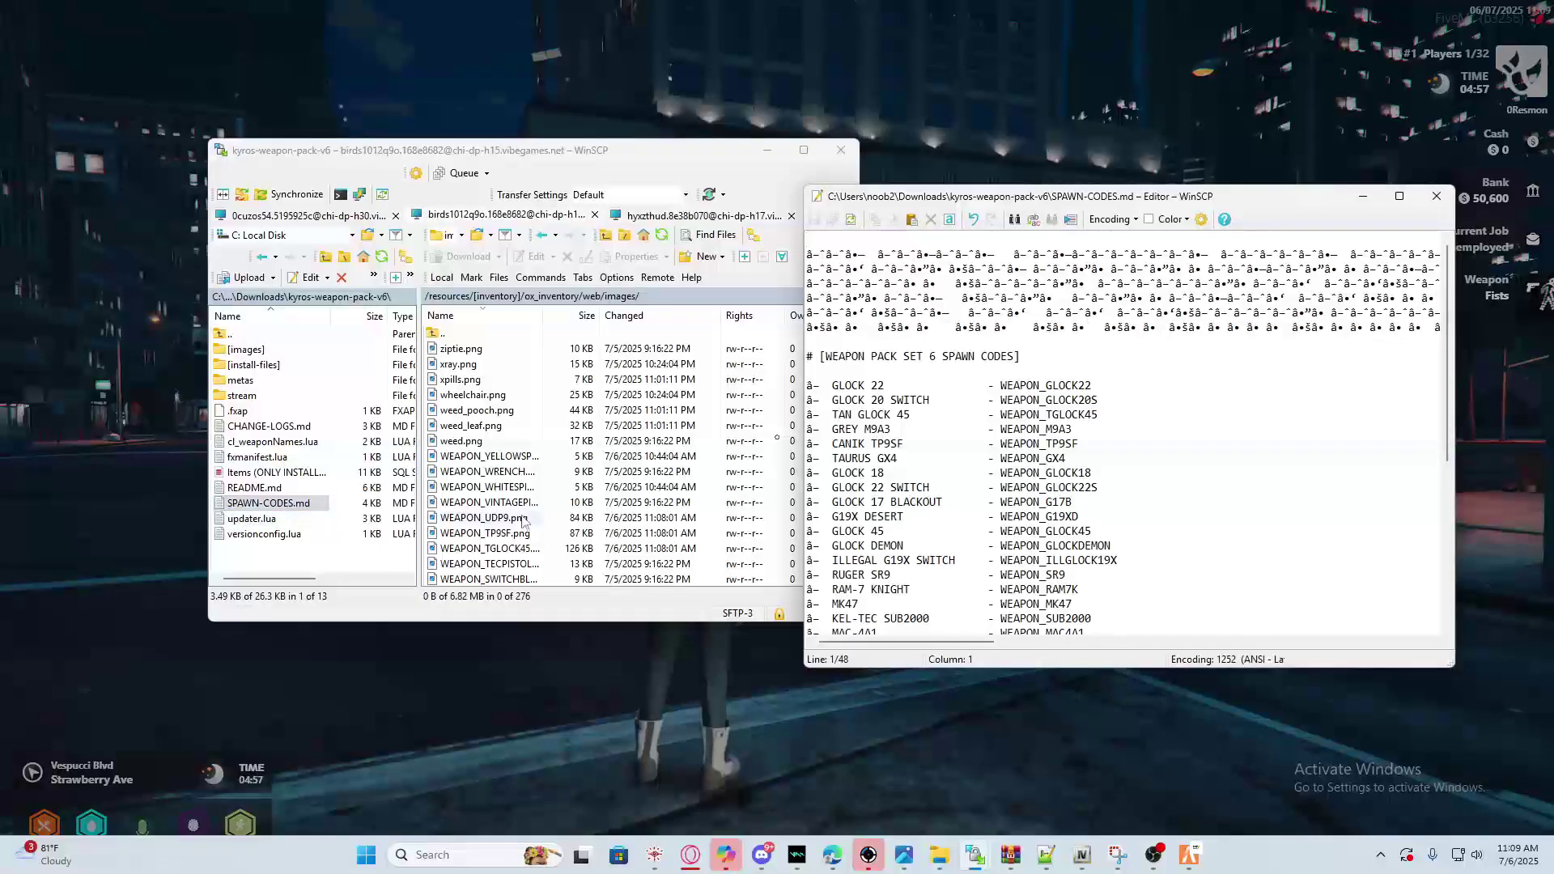
Find the KEL-TEC SUB2000 in the spawn code list and copy its code WEAPON_SUB2000
drag(1010, 196, 696, 183)
scroll(792, 473, down, 2)
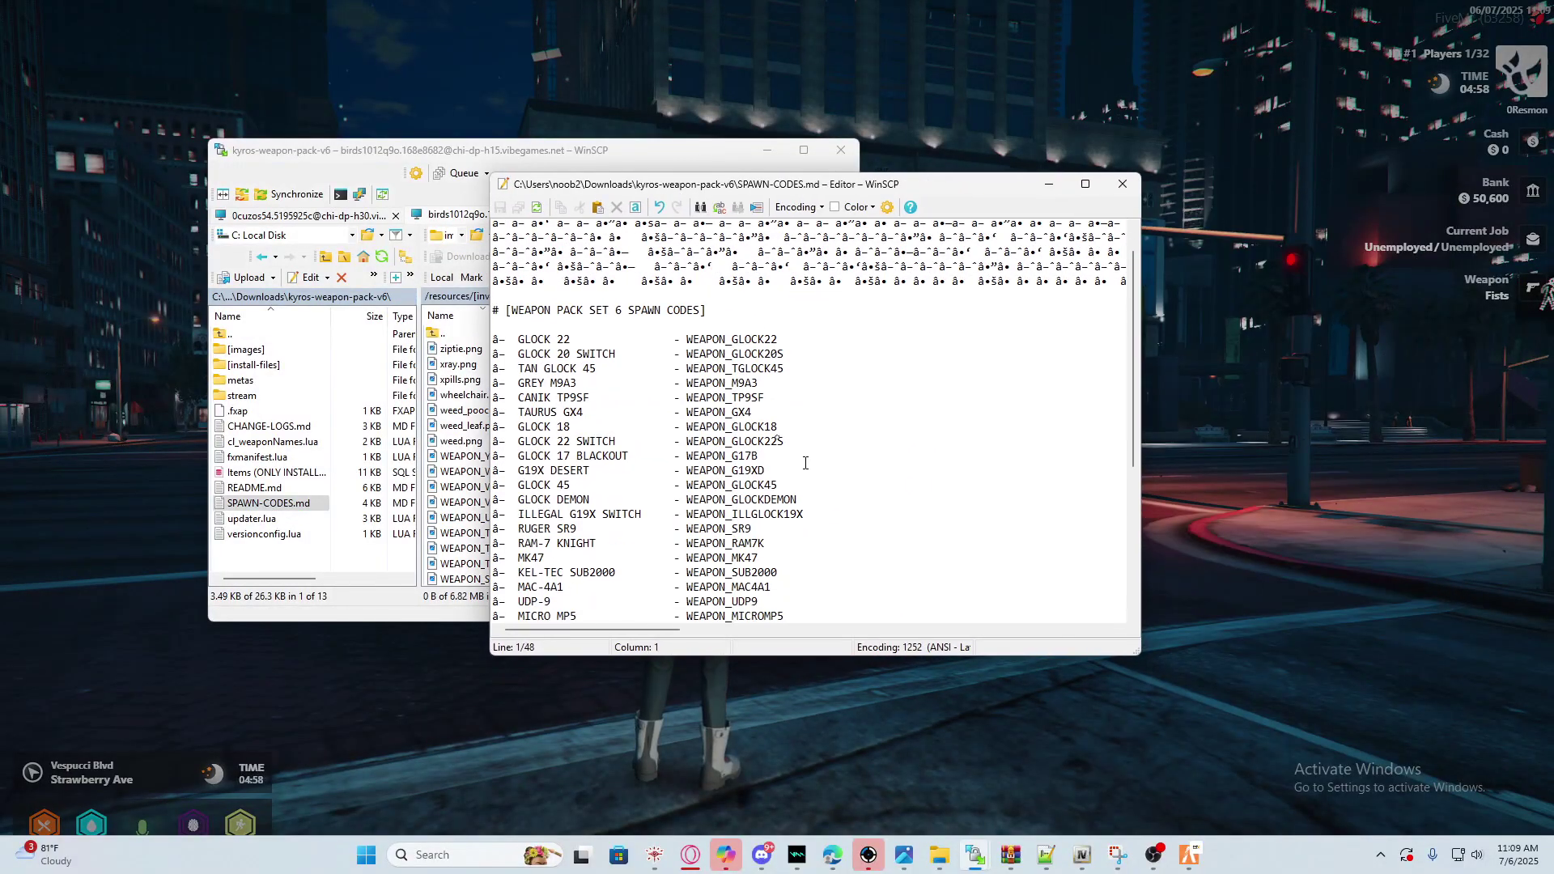
drag(774, 518, 683, 528)
key(ctrl+c)
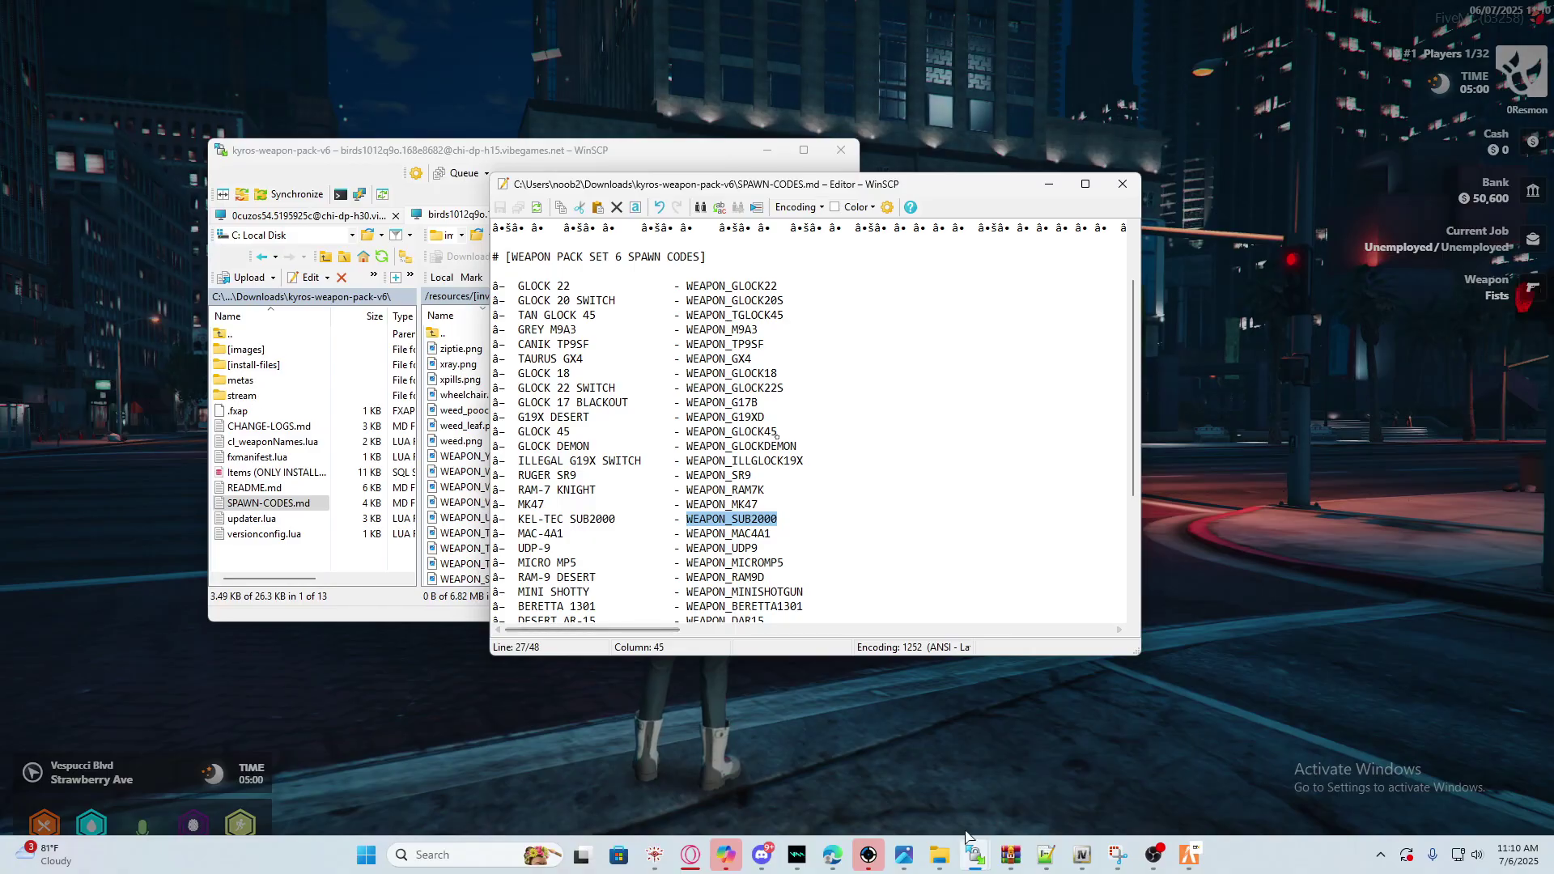
Switch to txAdmin and run "giveitem 1 WEAPON_SUB2000 1" in the live console
click(834, 859)
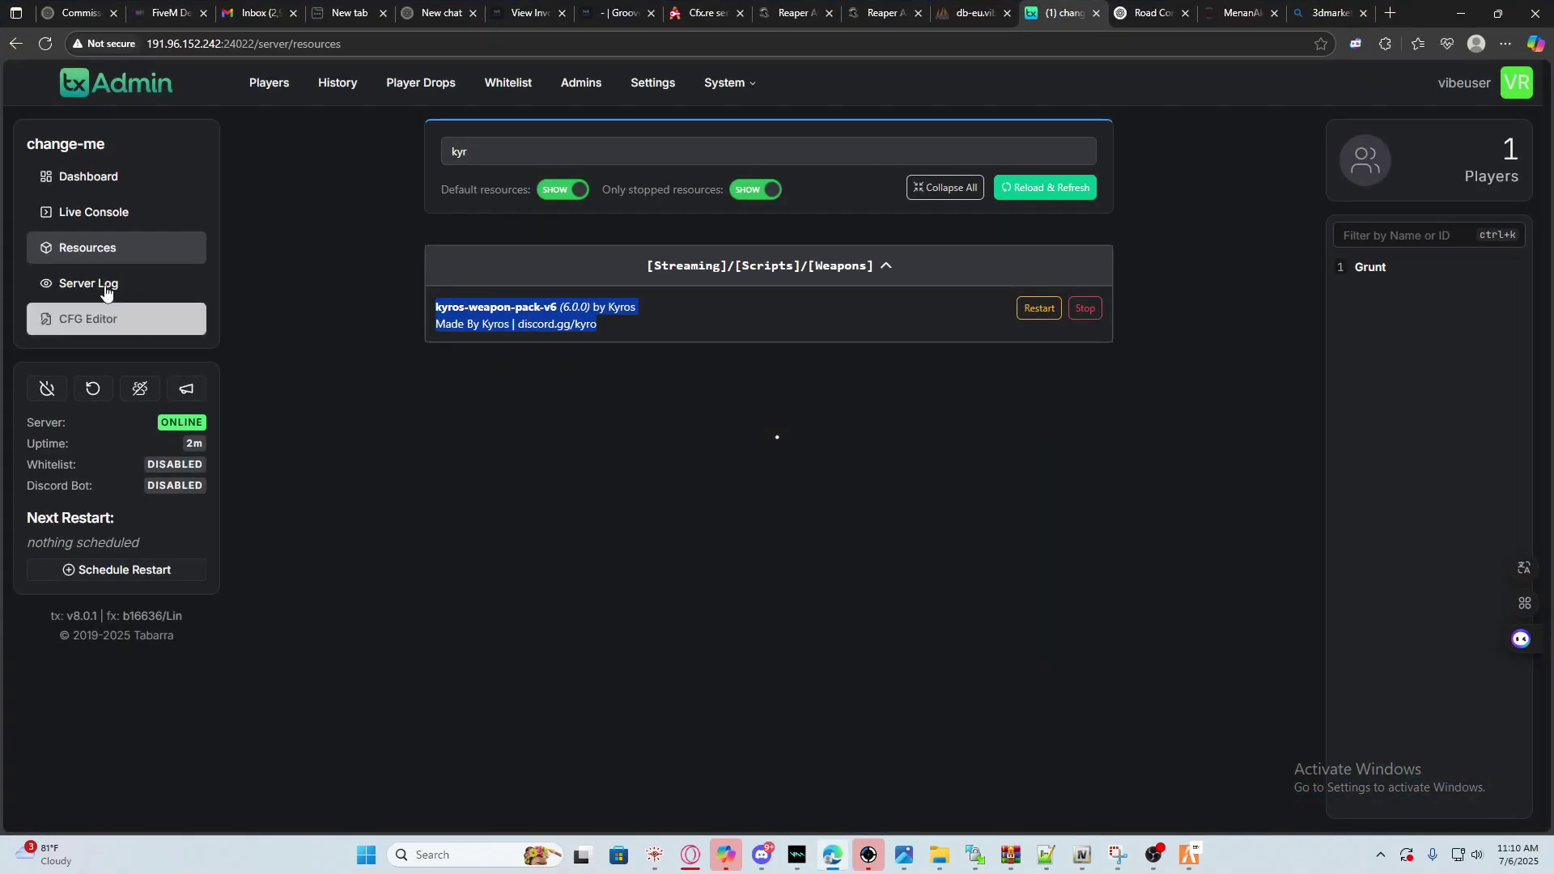
click(121, 214)
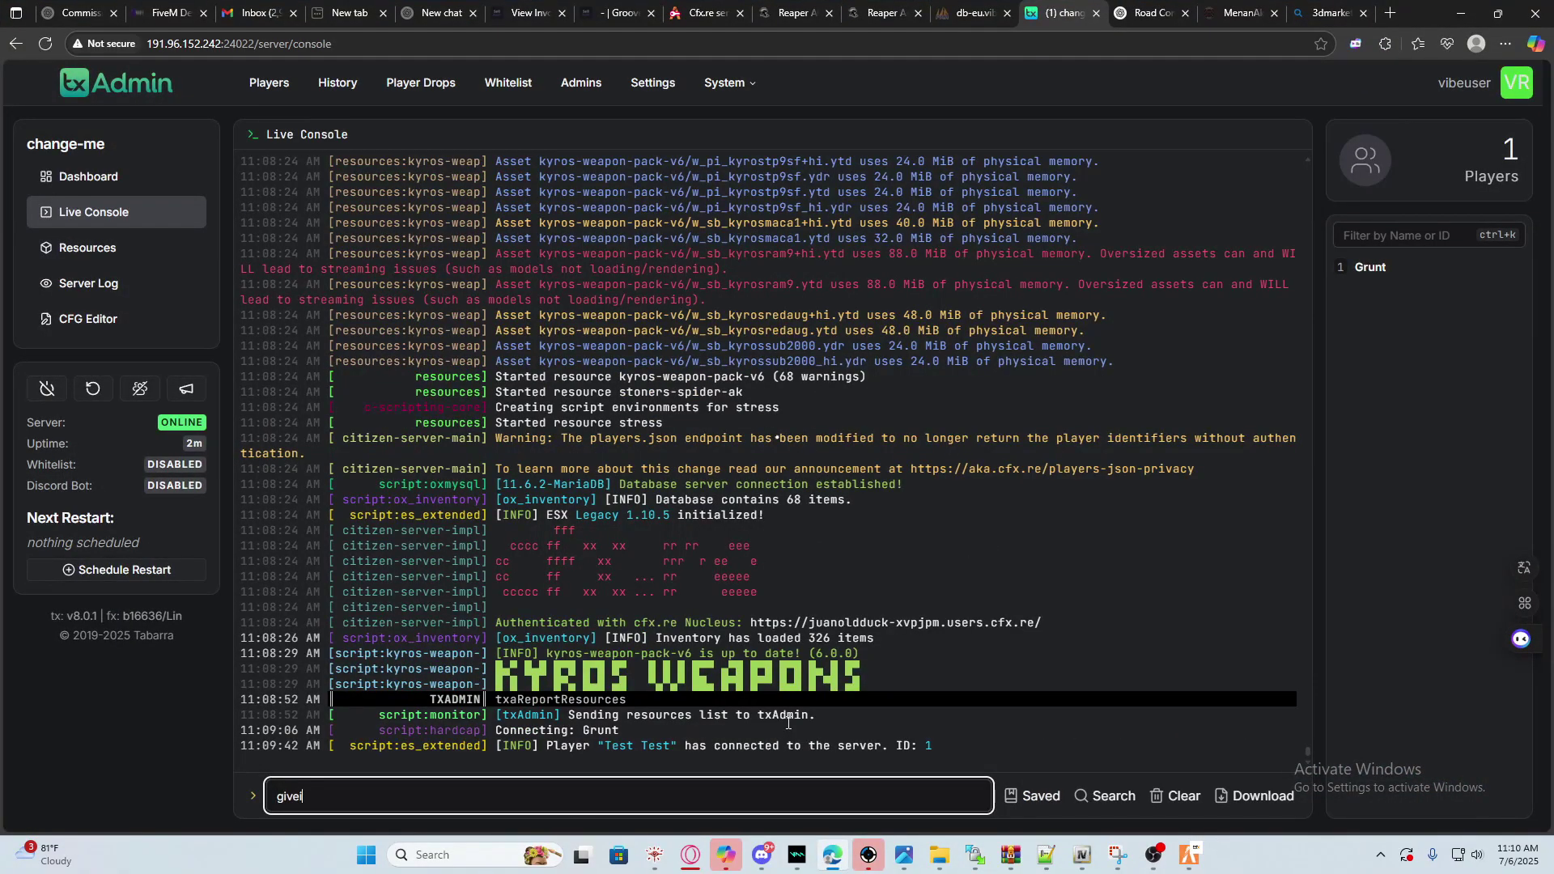
text(giveitem 1)
key(ctrl+v)
text(1)
key(Return)
Return to FiveM, equip the KEL-TEC SUB2000 from the inventory and walk the character toward the street corner
key(alt+Tab)
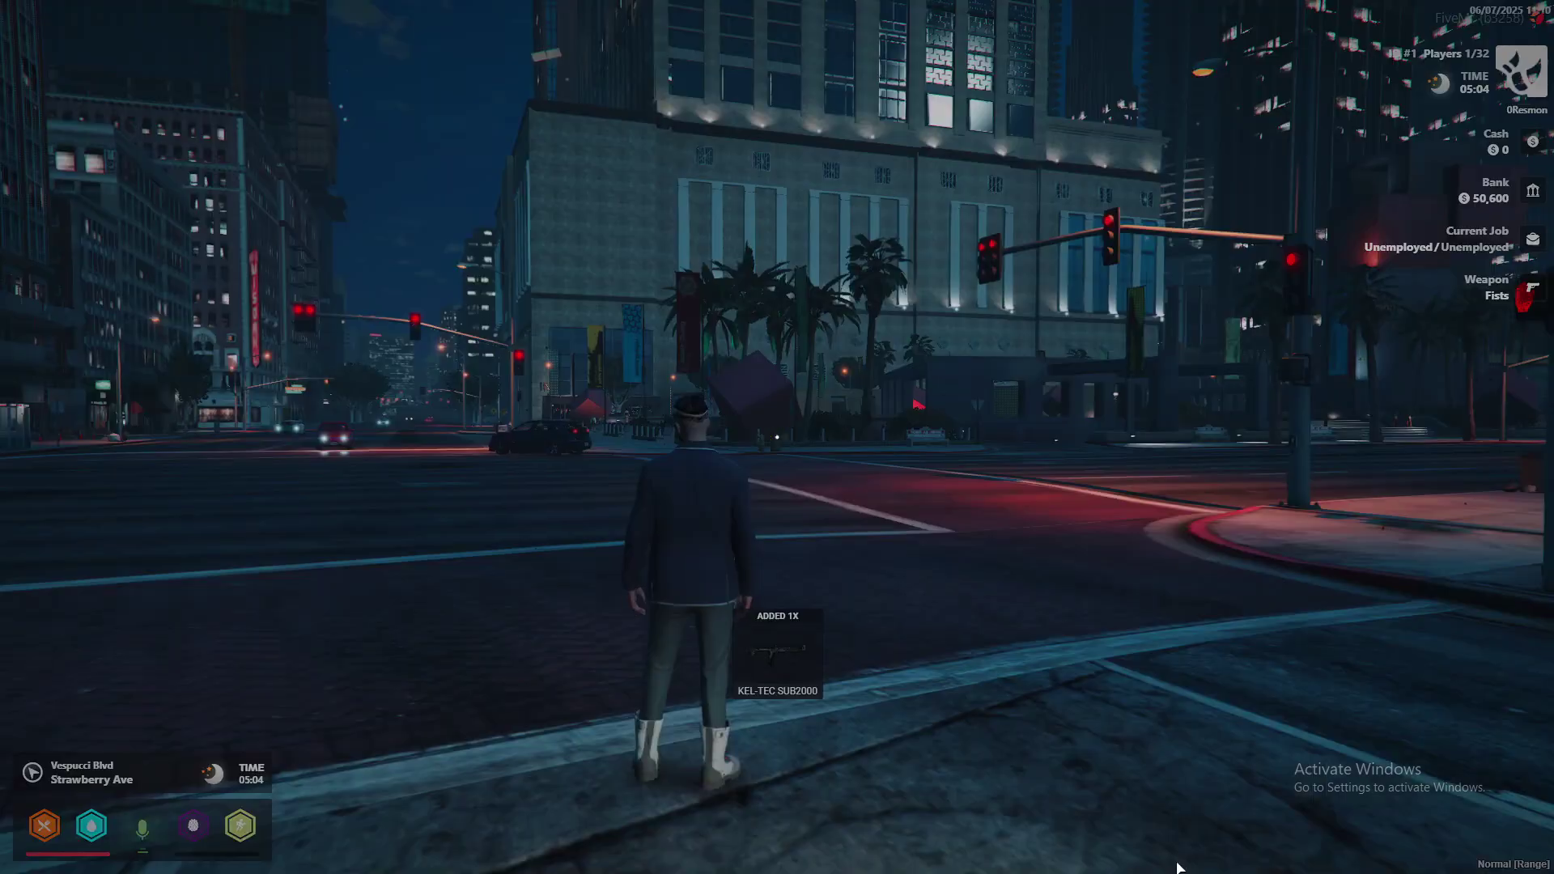
key(F2)
right_click(359, 278)
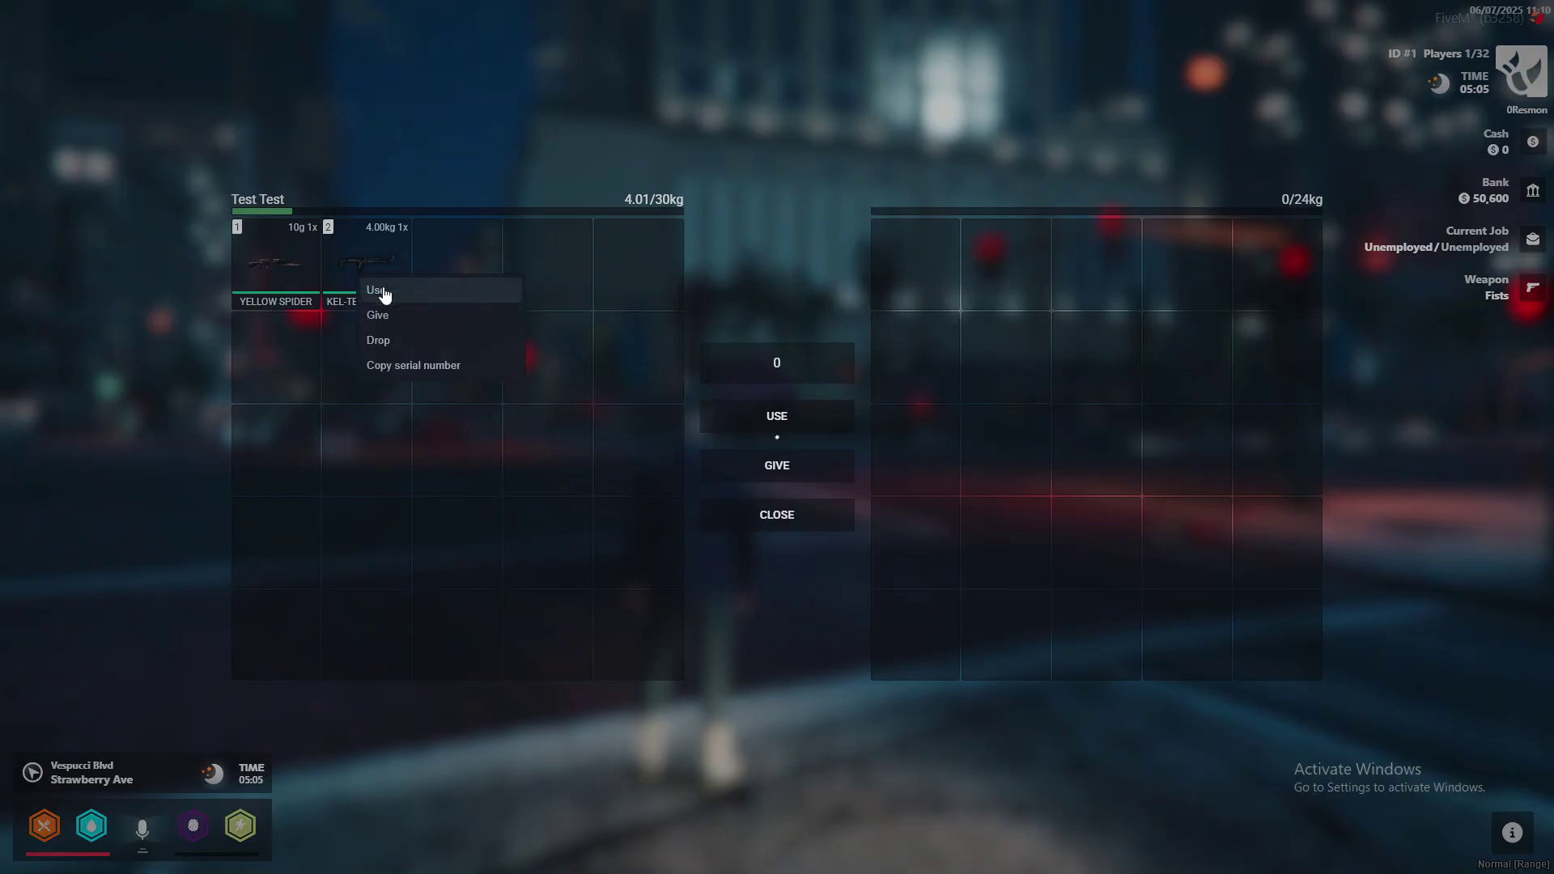
click(374, 288)
key(w)
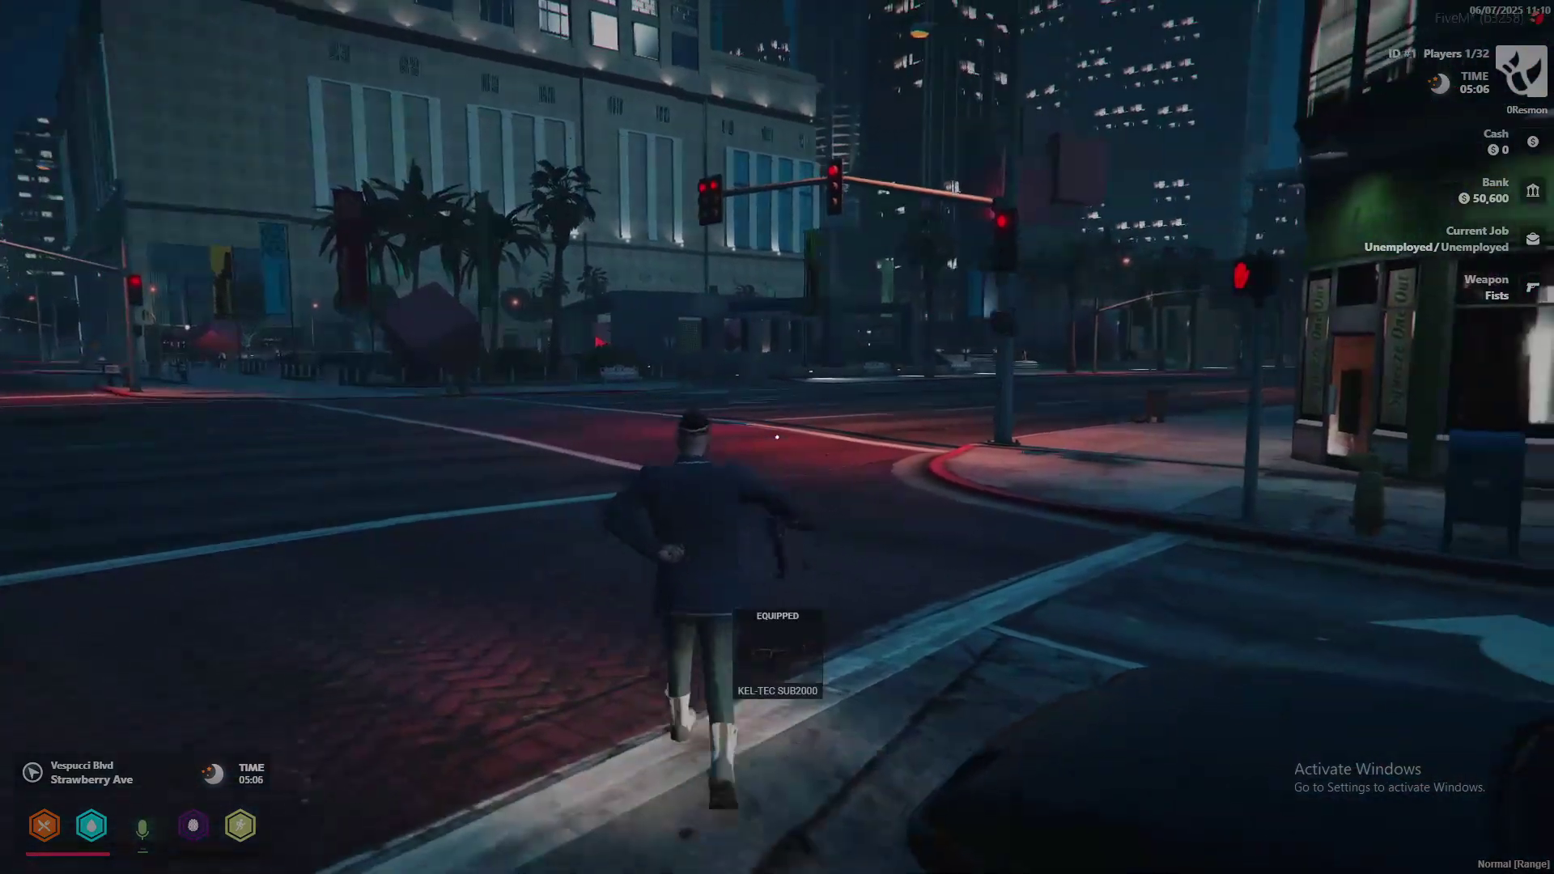
key(w)
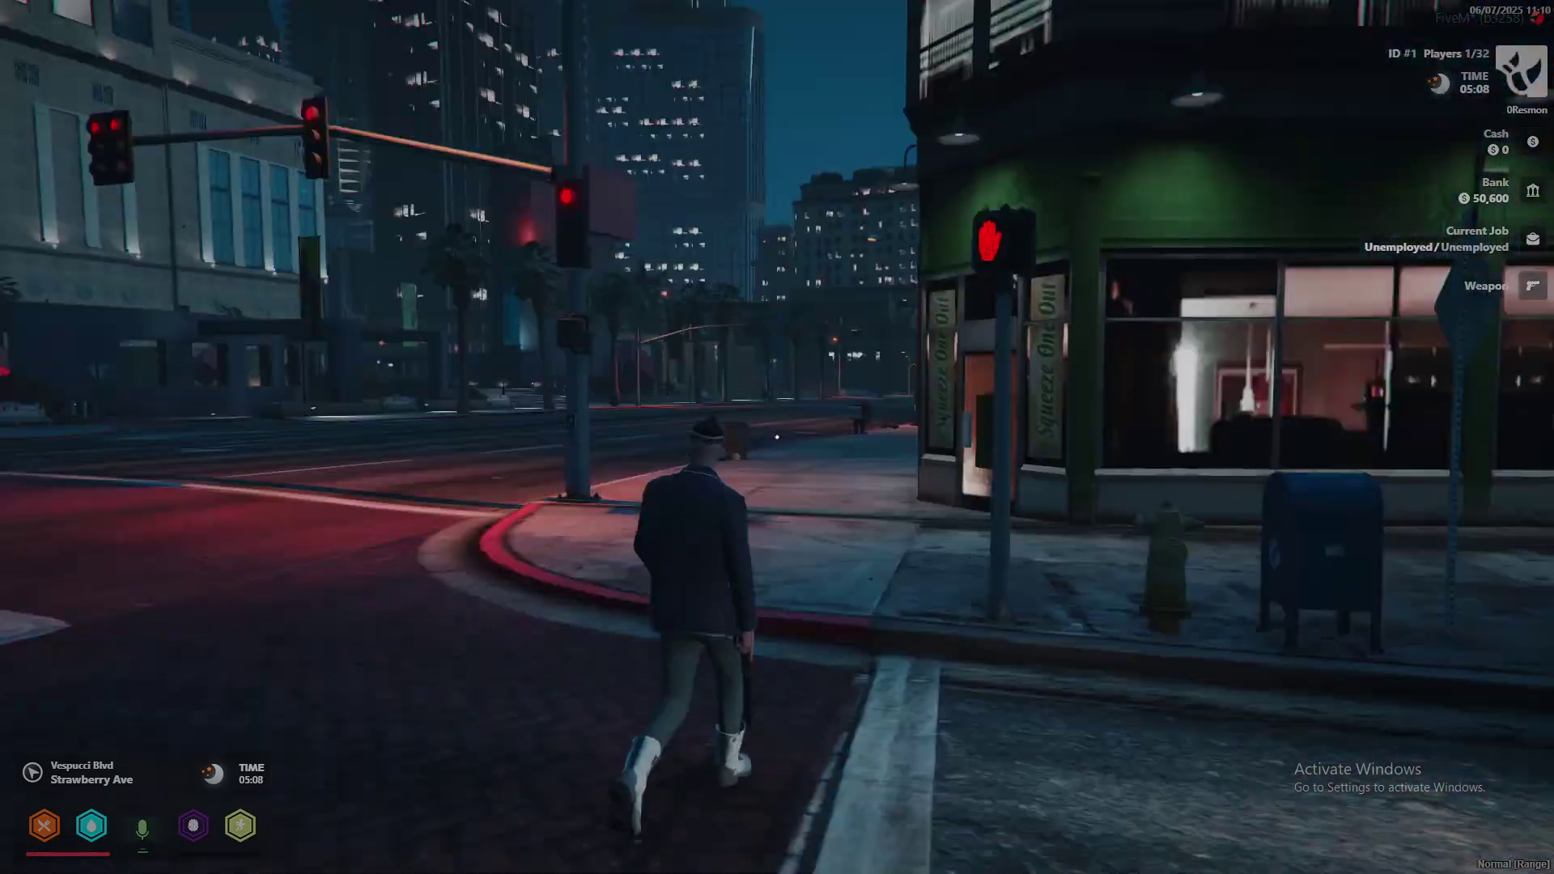
Switch to the SPAWN-CODES.md editor and look through the remaining weapon and attachment spawn codes
key(super)
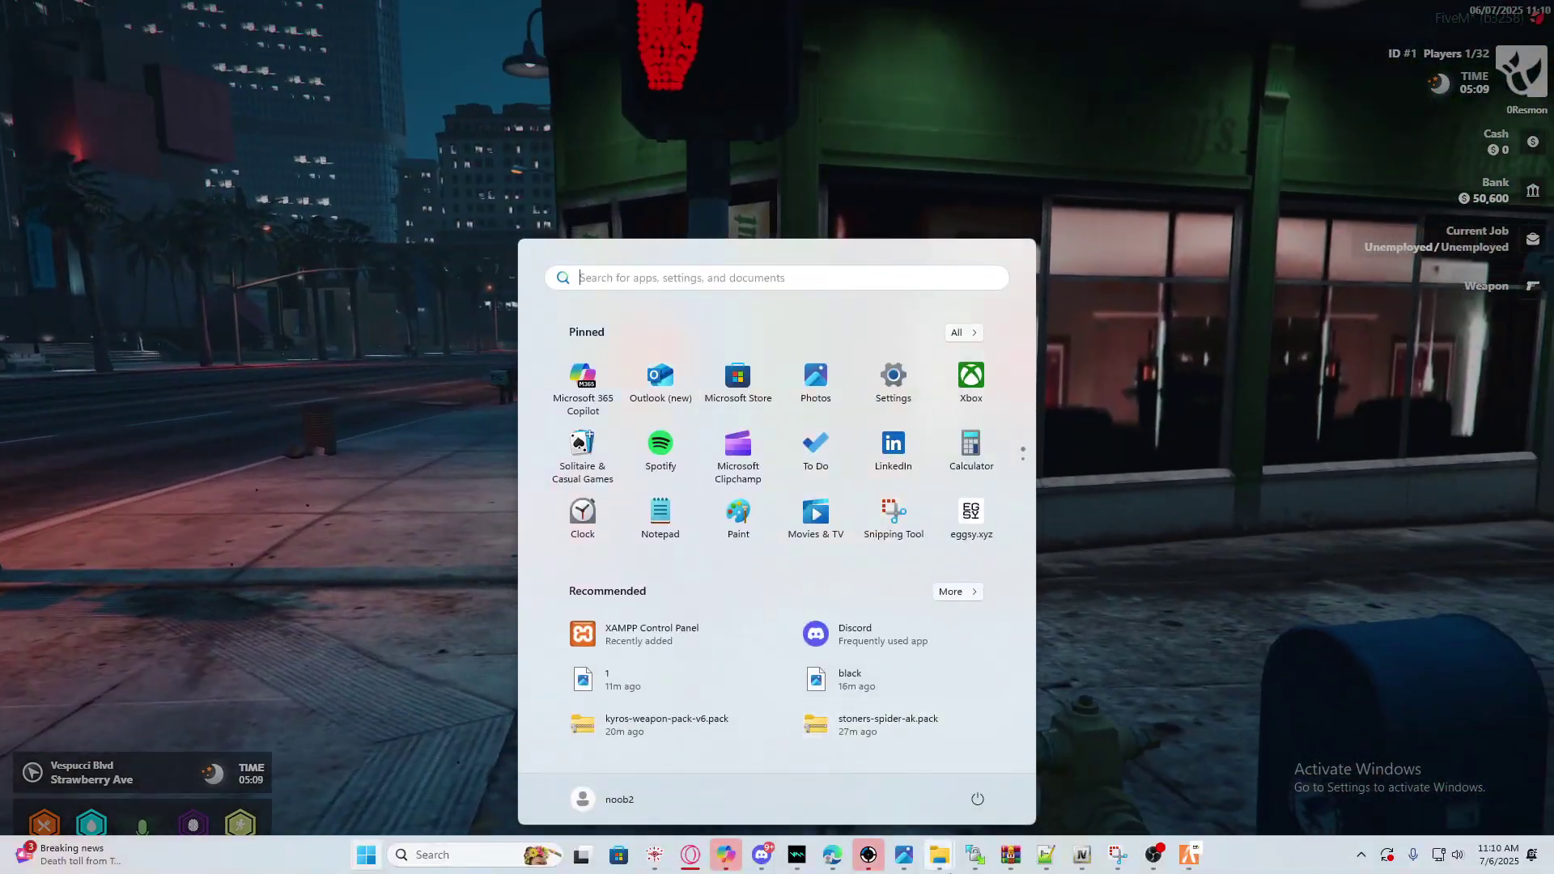
mouse_move(975, 855)
click(1019, 797)
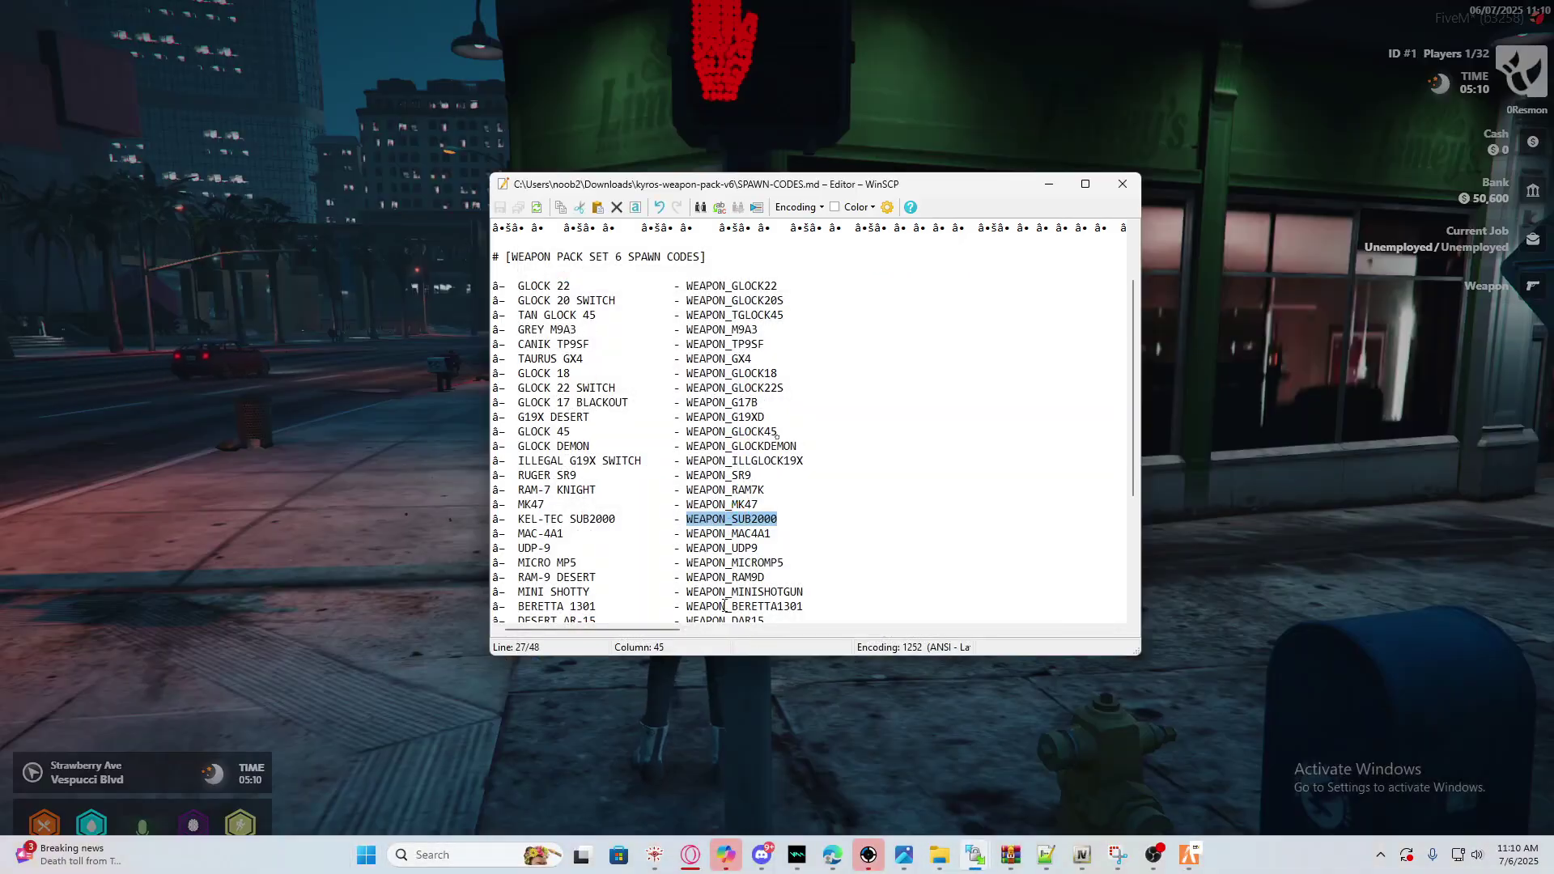
scroll(695, 594, down, 5)
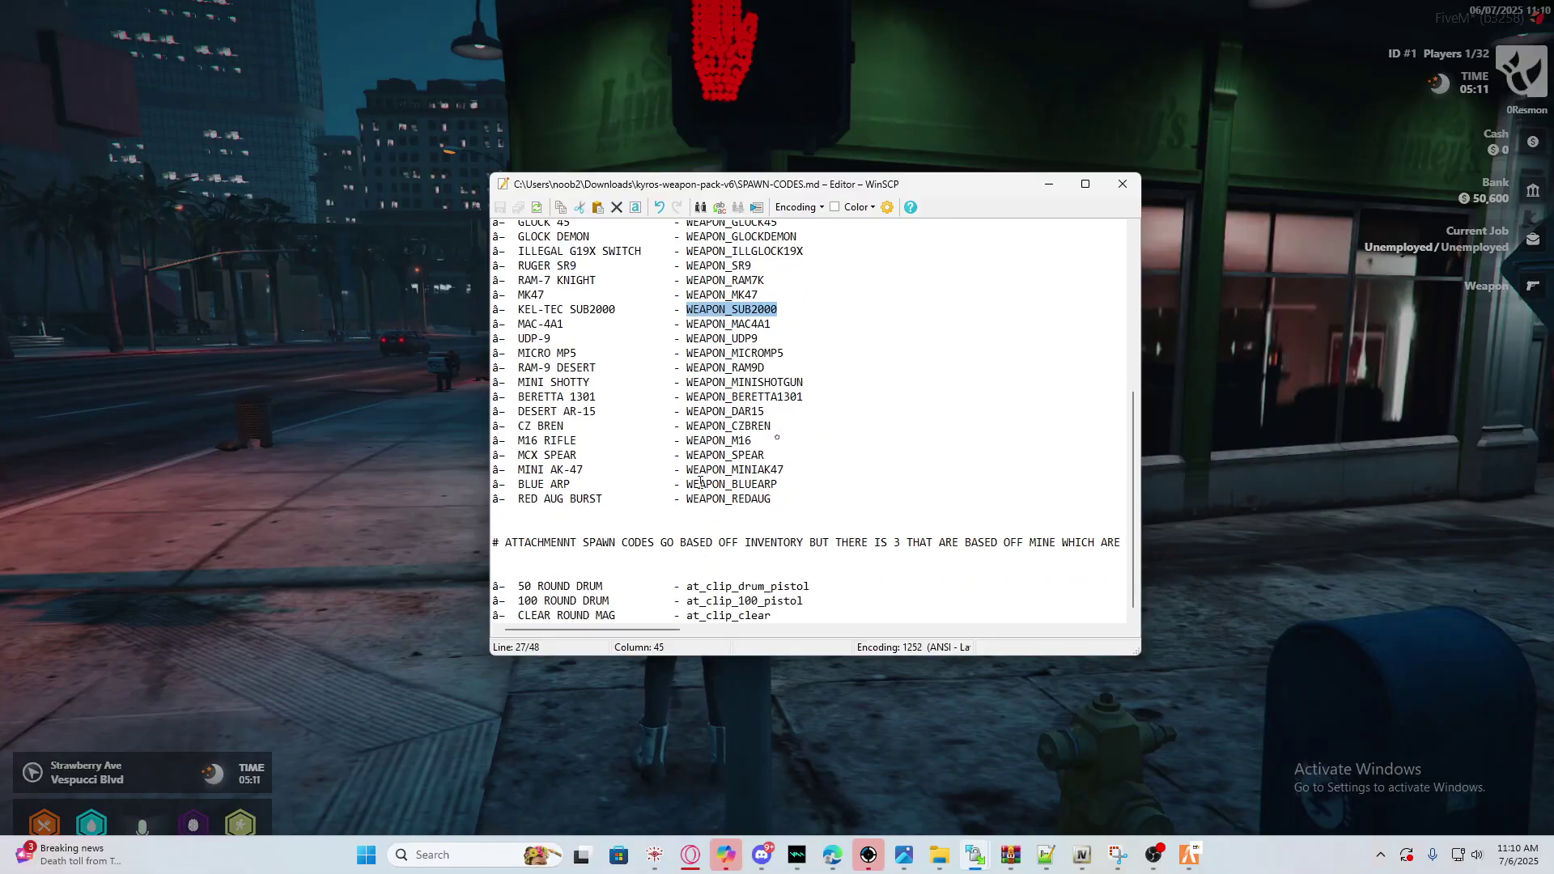
scroll(695, 594, up, 1)
mouse_move(975, 858)
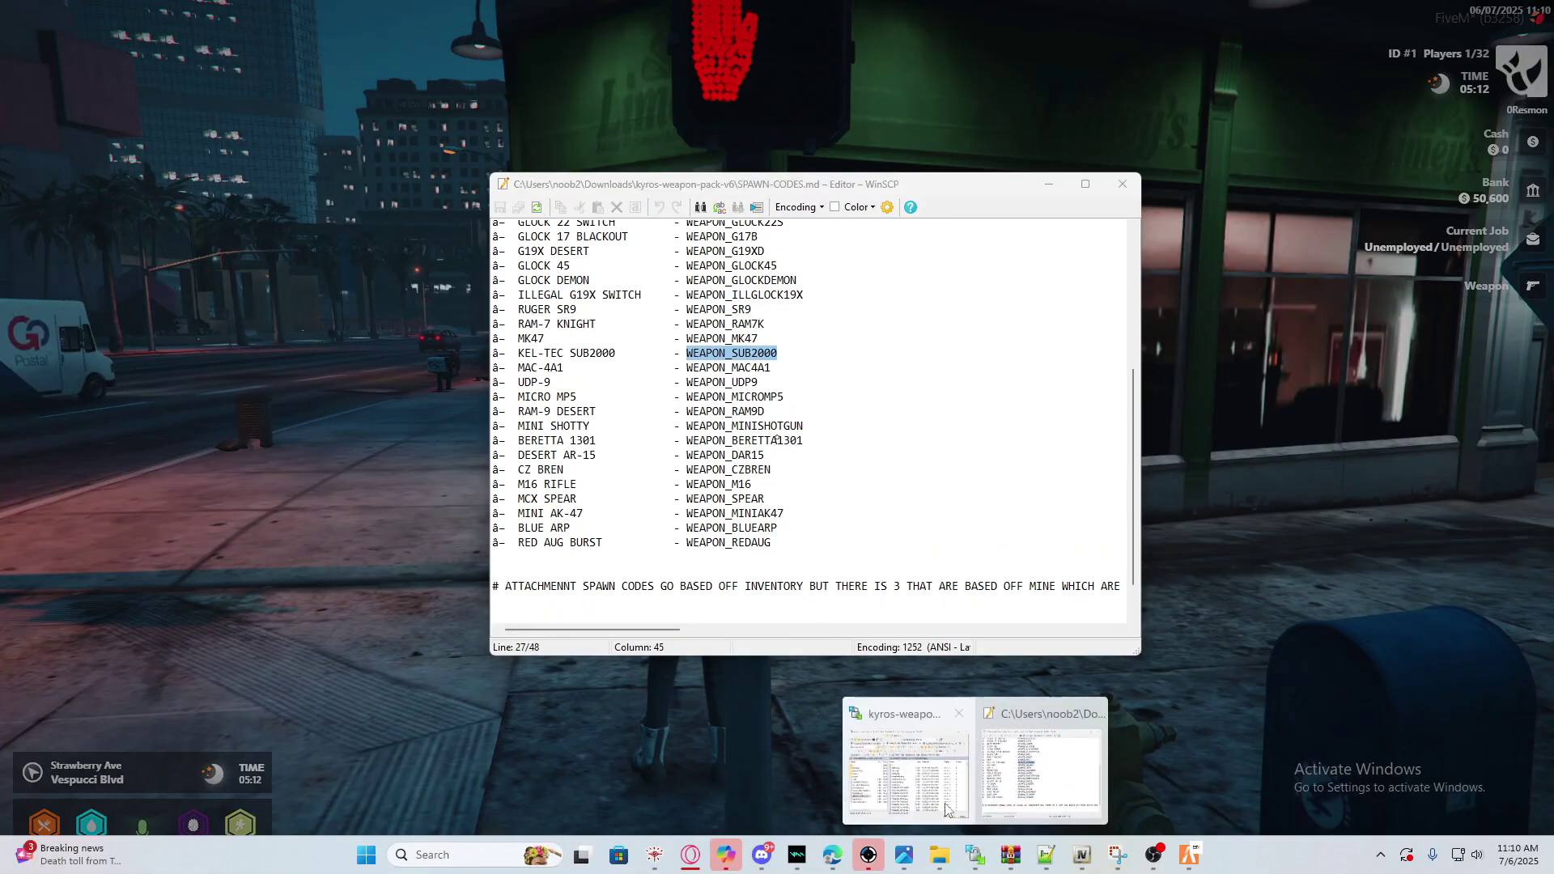
Open cl_weaponNames.lua from the weapon pack folder, look over its weapon name entries and close it
click(905, 749)
click(272, 442)
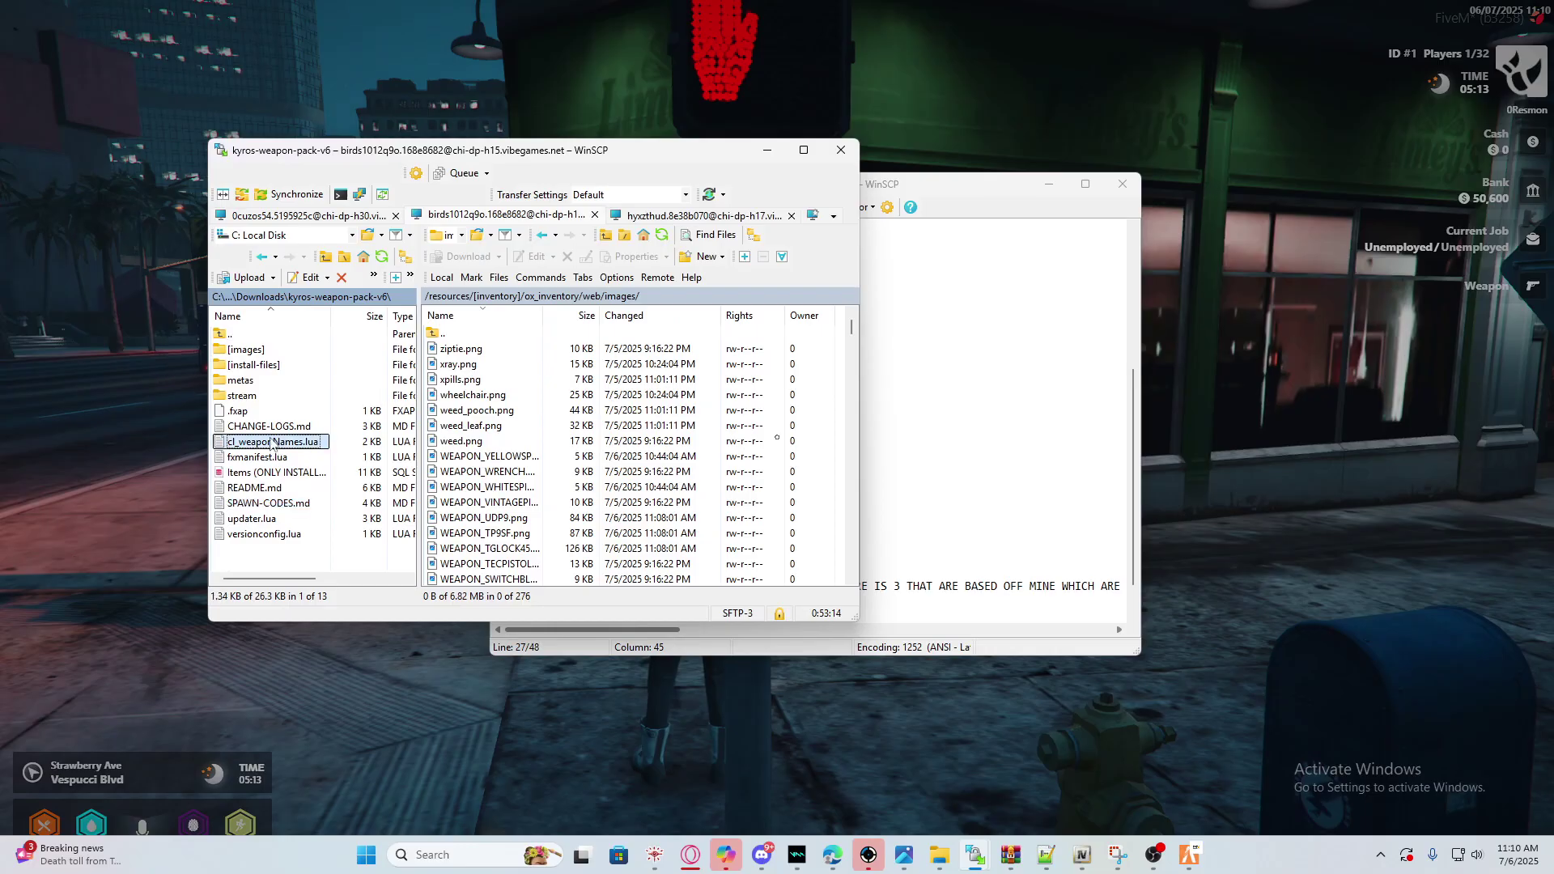
double_click(270, 444)
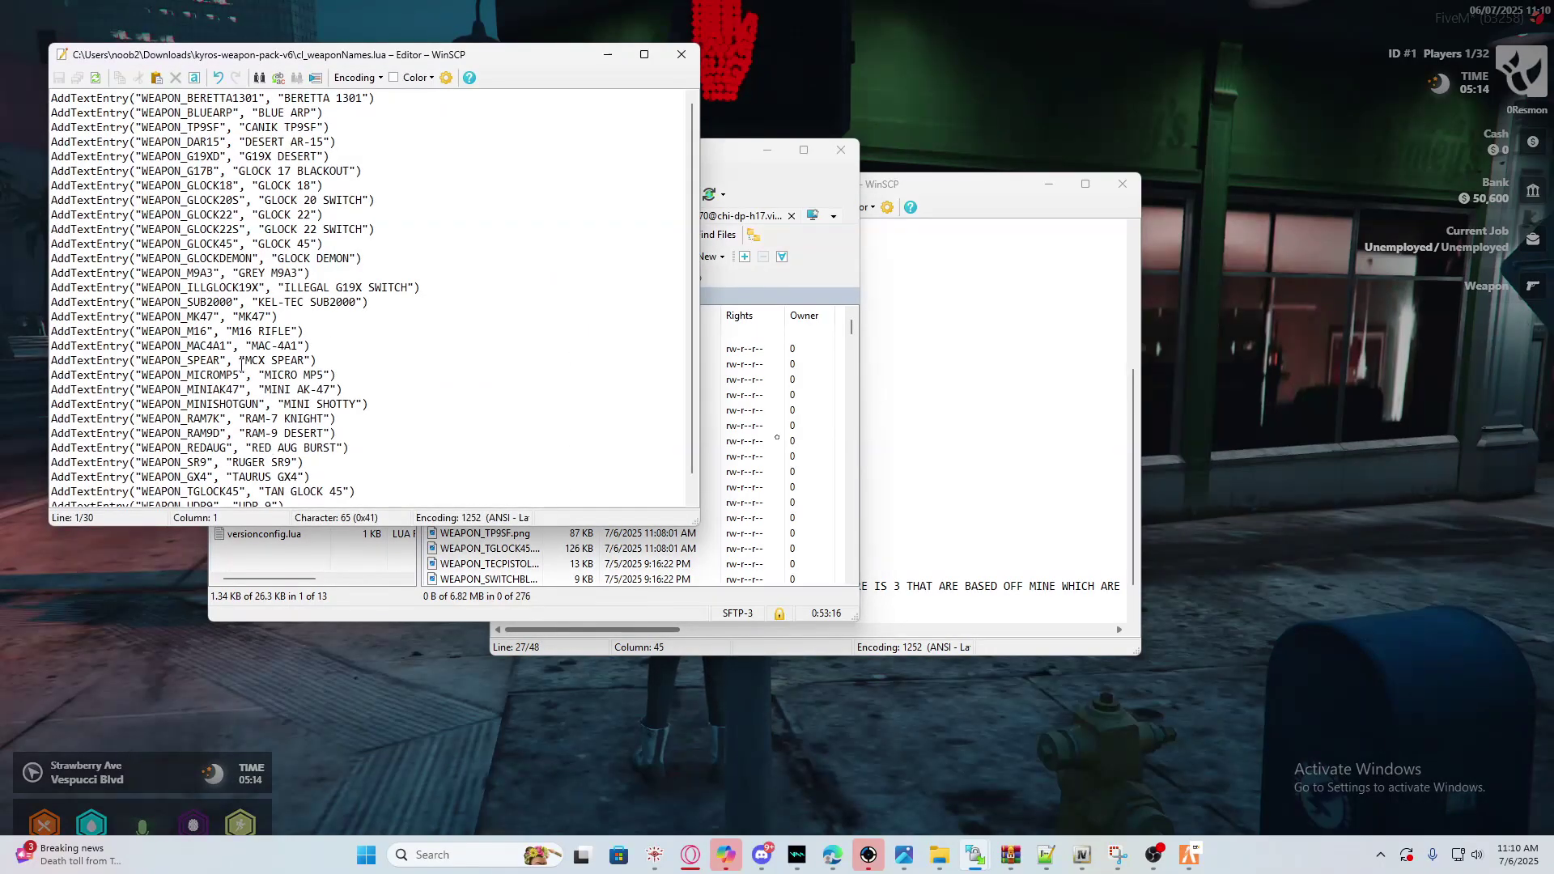
scroll(243, 372, down, 1)
click(679, 59)
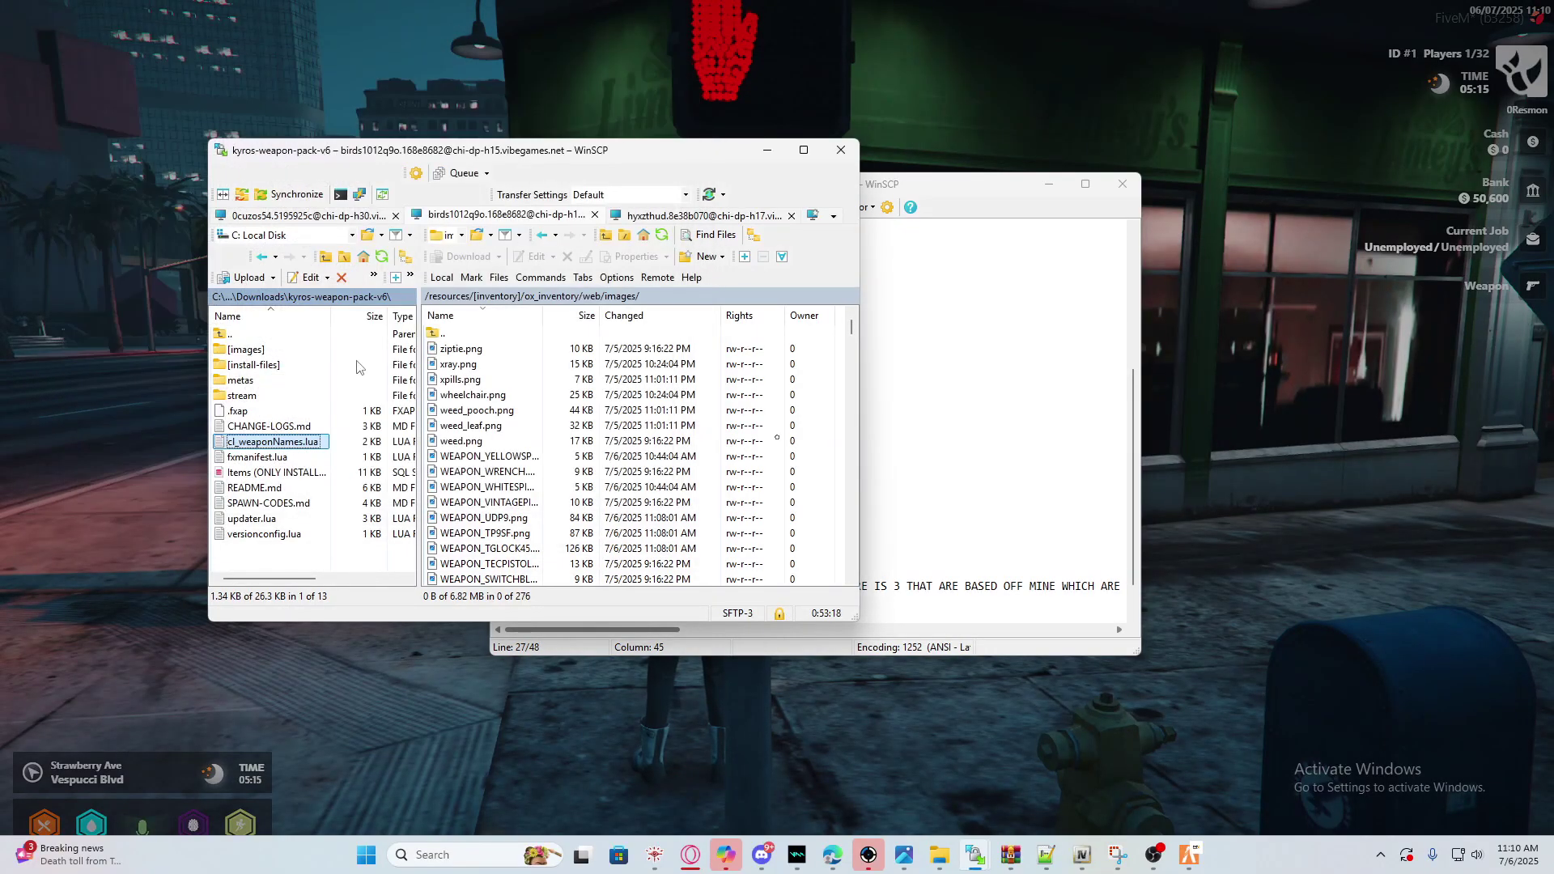
Open OX-INSTALLATION.md from the [install-files] folder and look up the ammo names assigned to the weapons
double_click(260, 367)
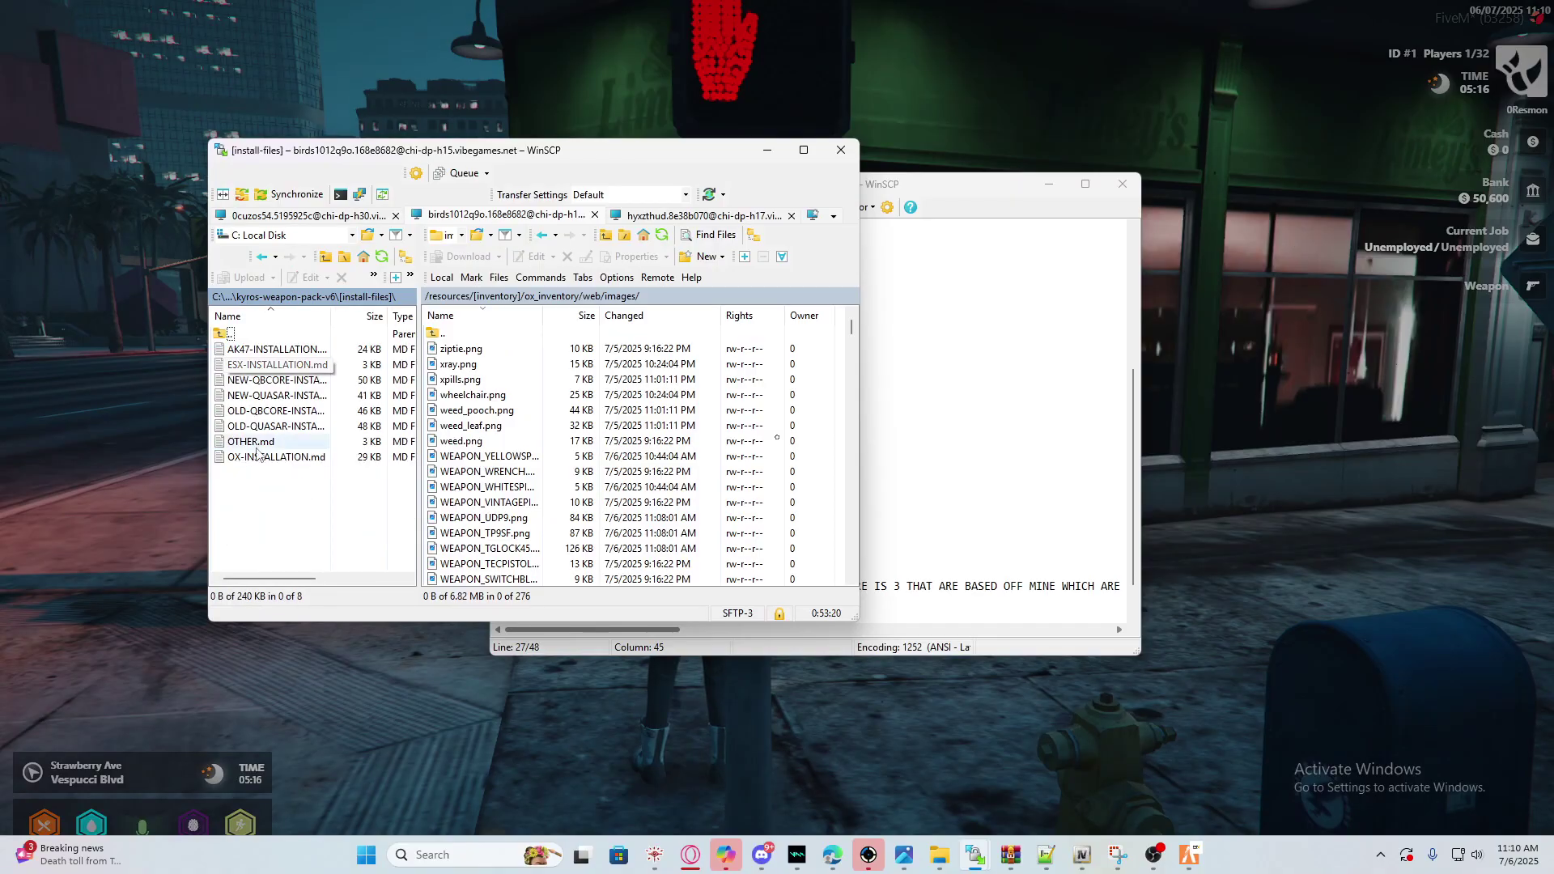
double_click(271, 446)
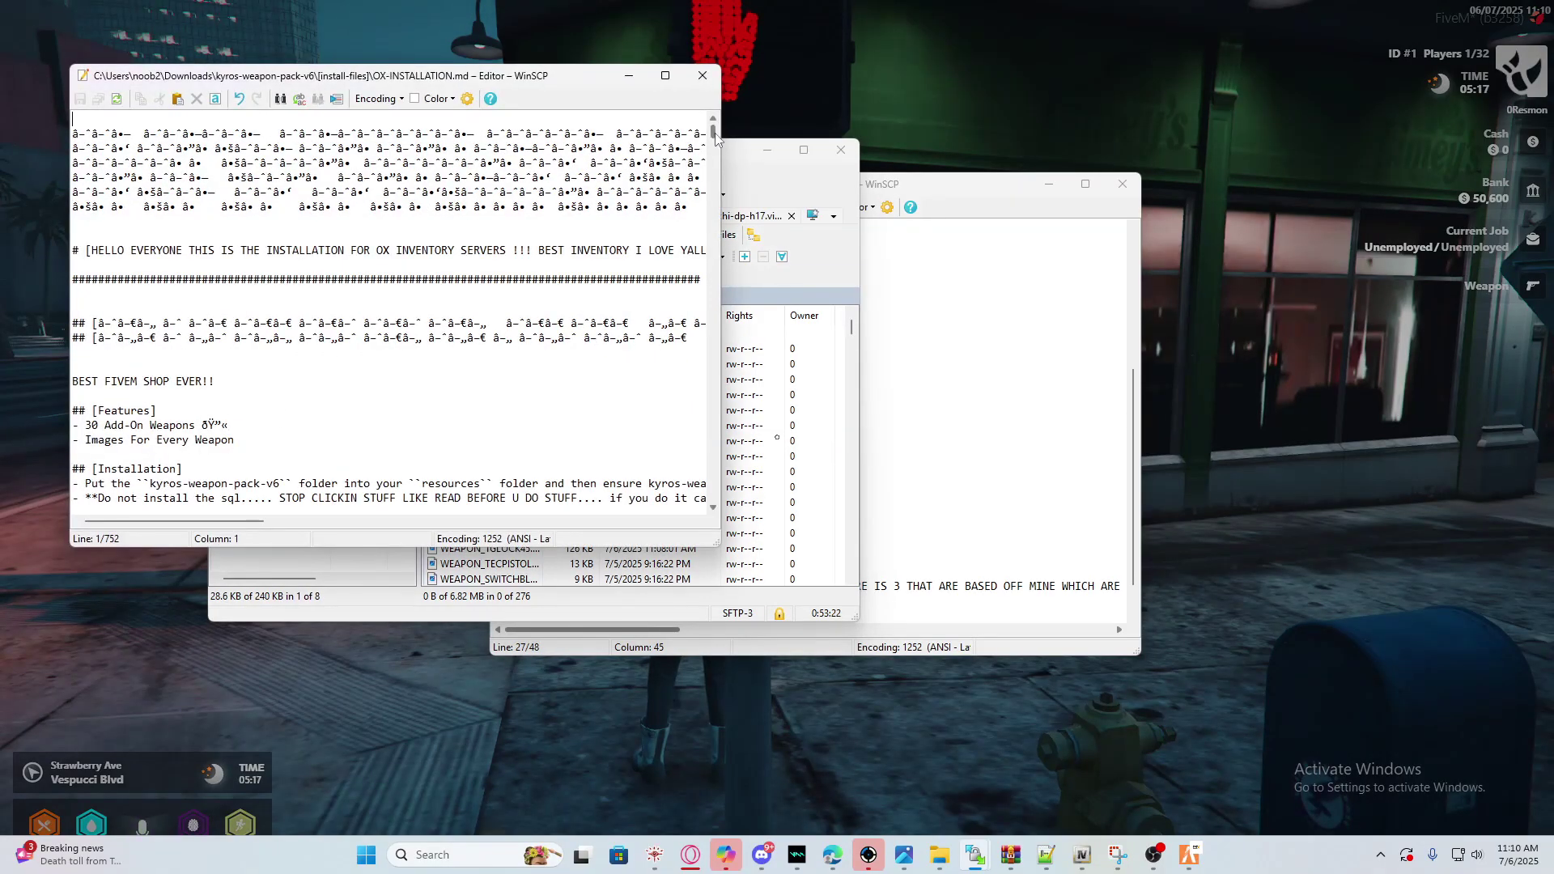
drag(716, 138, 709, 190)
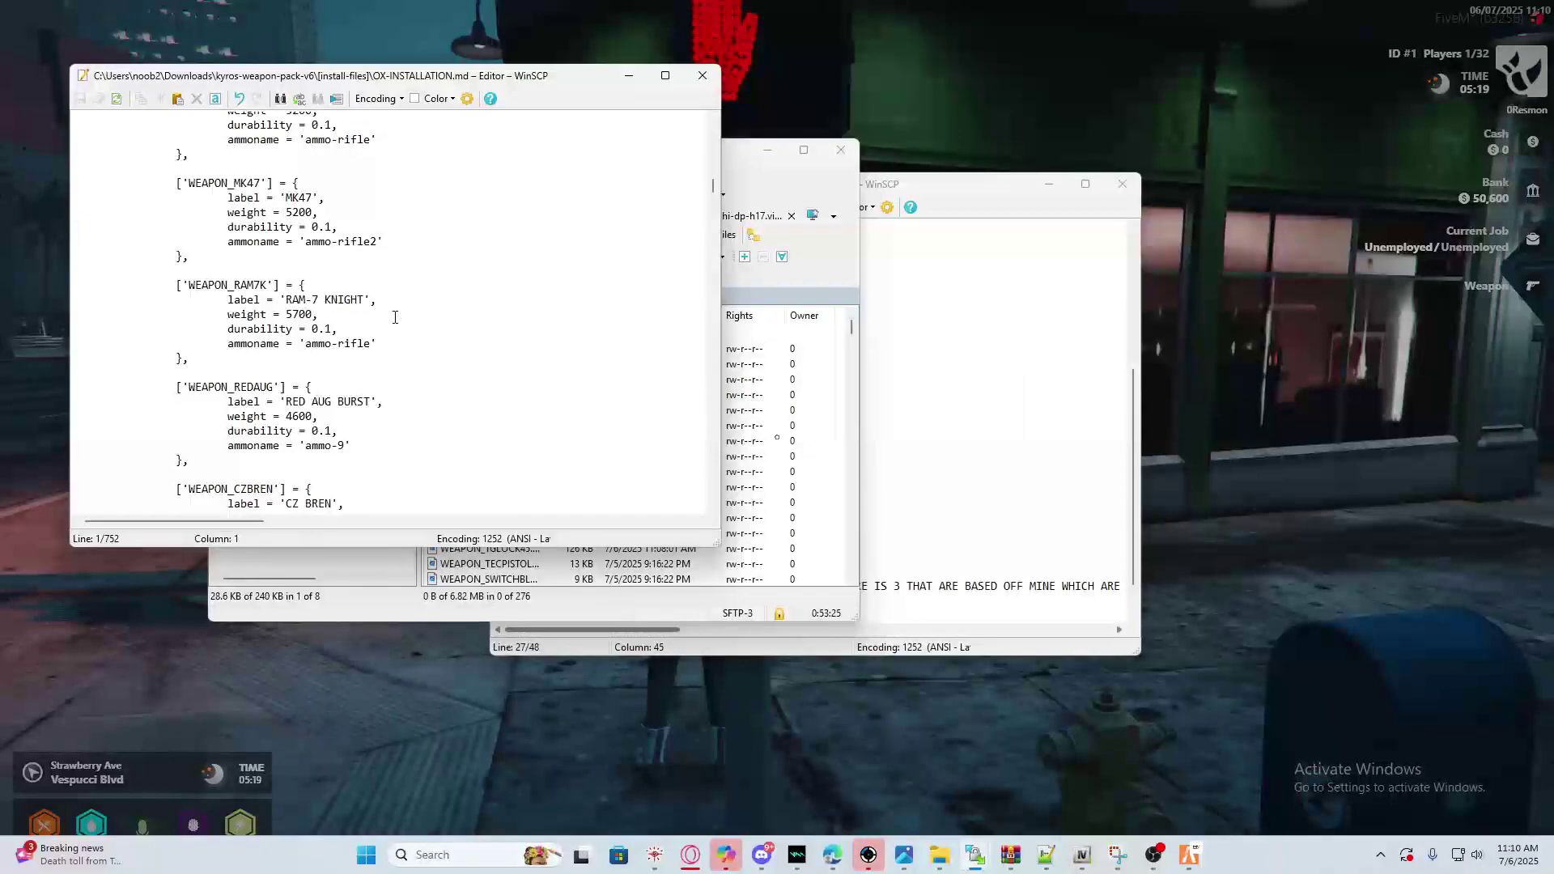
scroll(395, 316, up, 10)
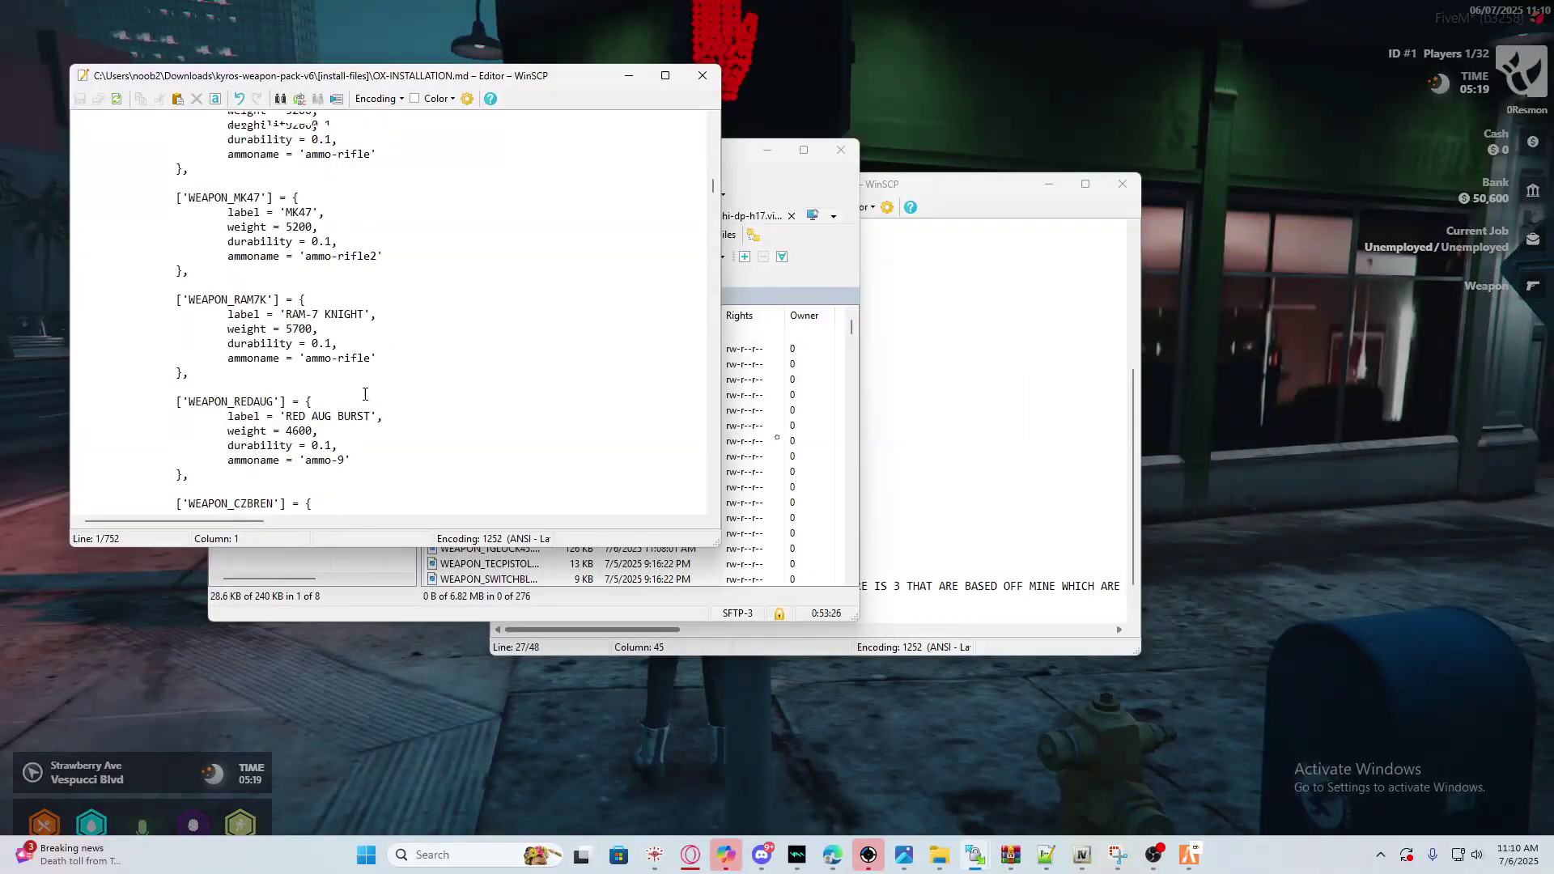
scroll(362, 395, down, 20)
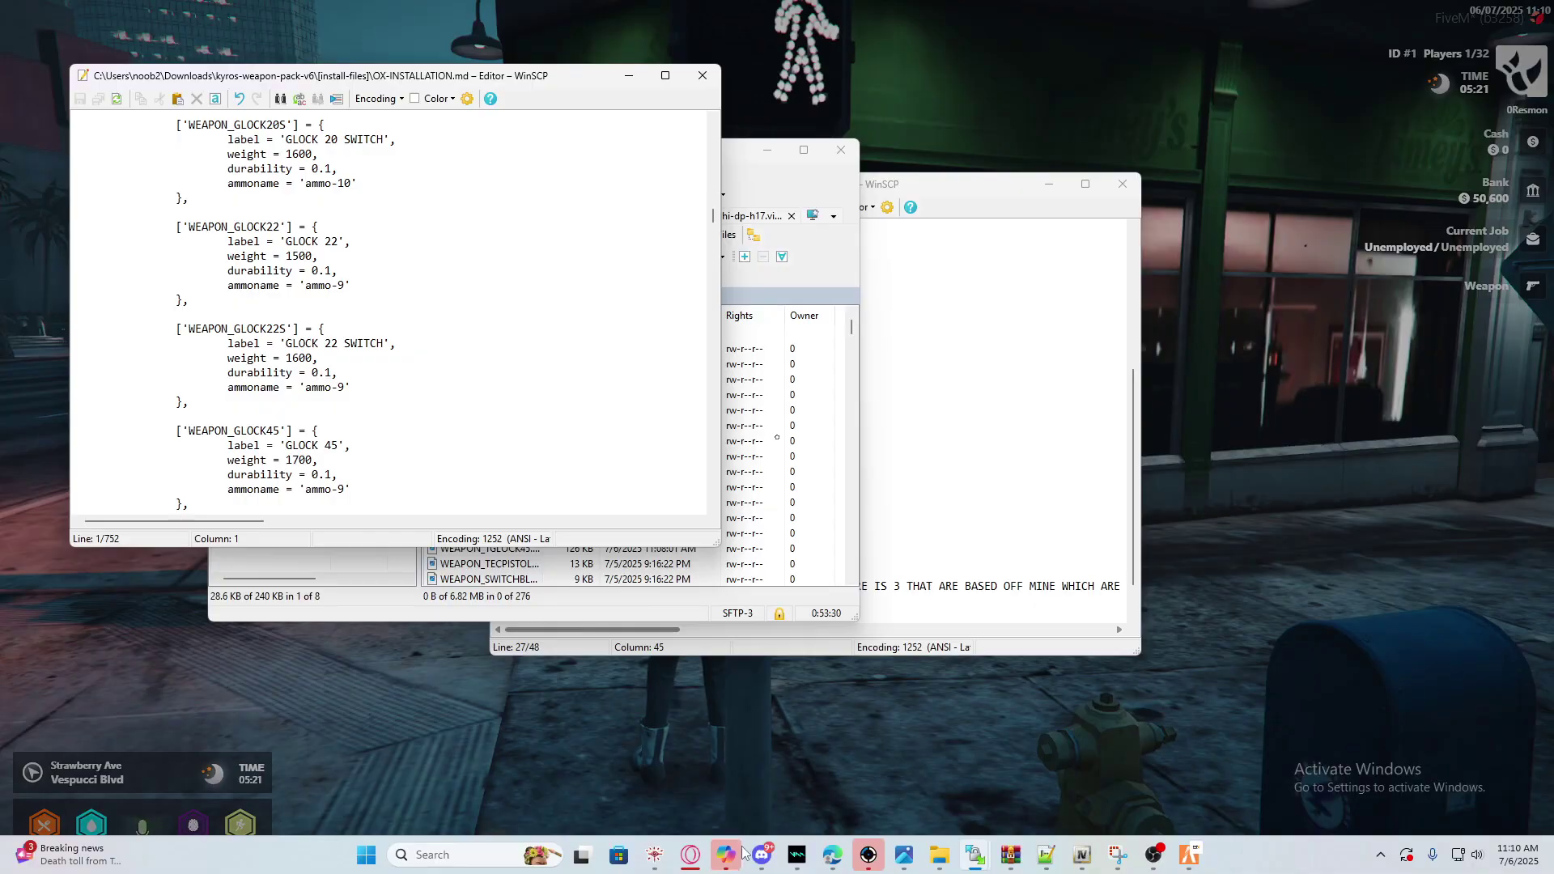
click(833, 860)
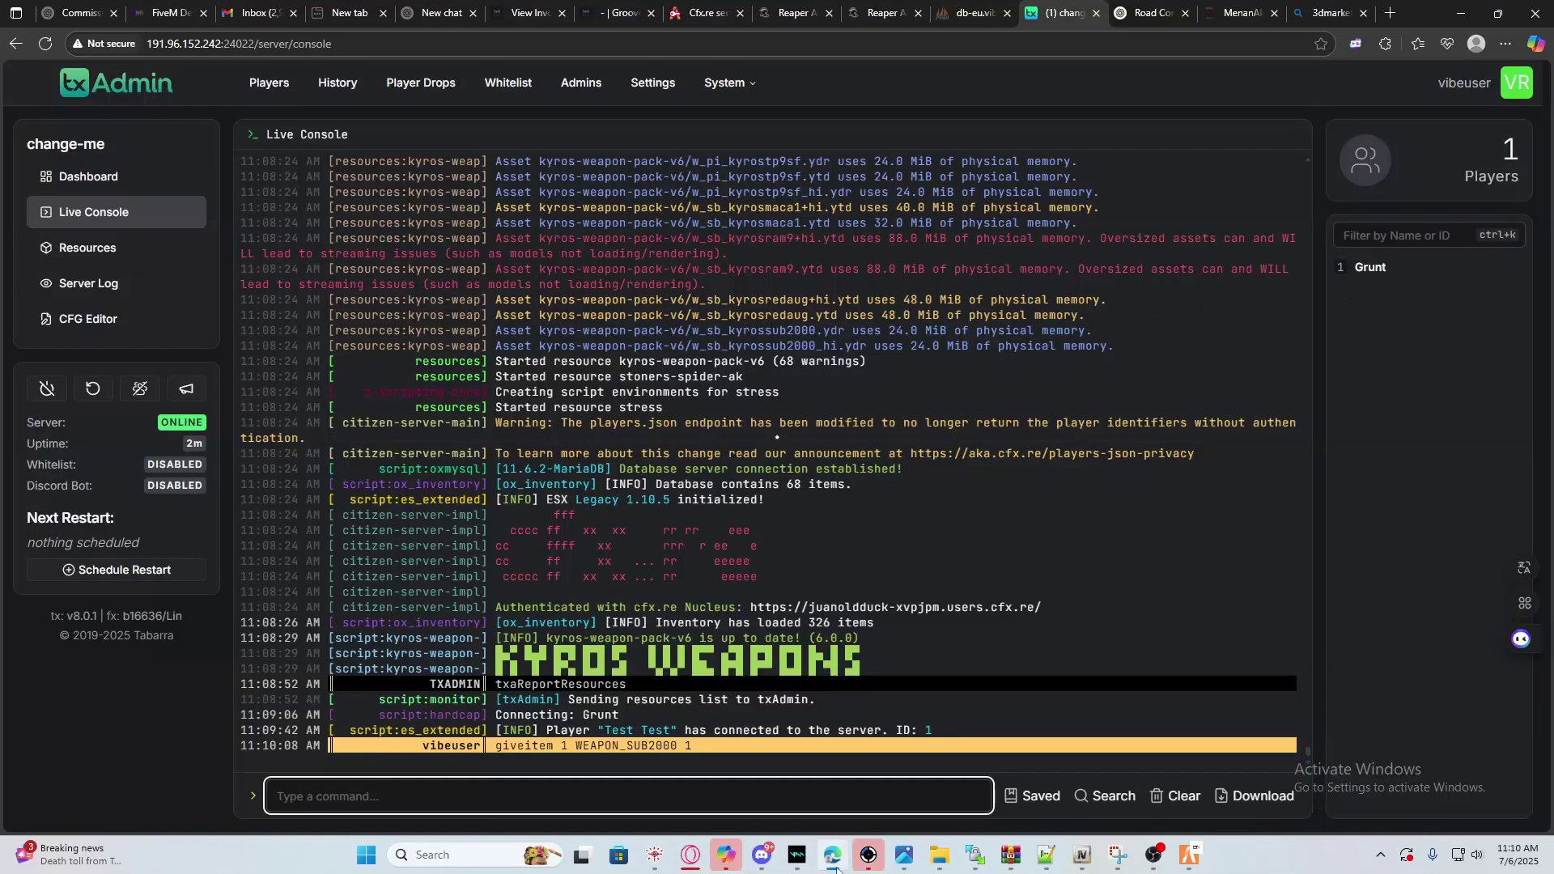
click(834, 859)
scroll(345, 378, down, 10)
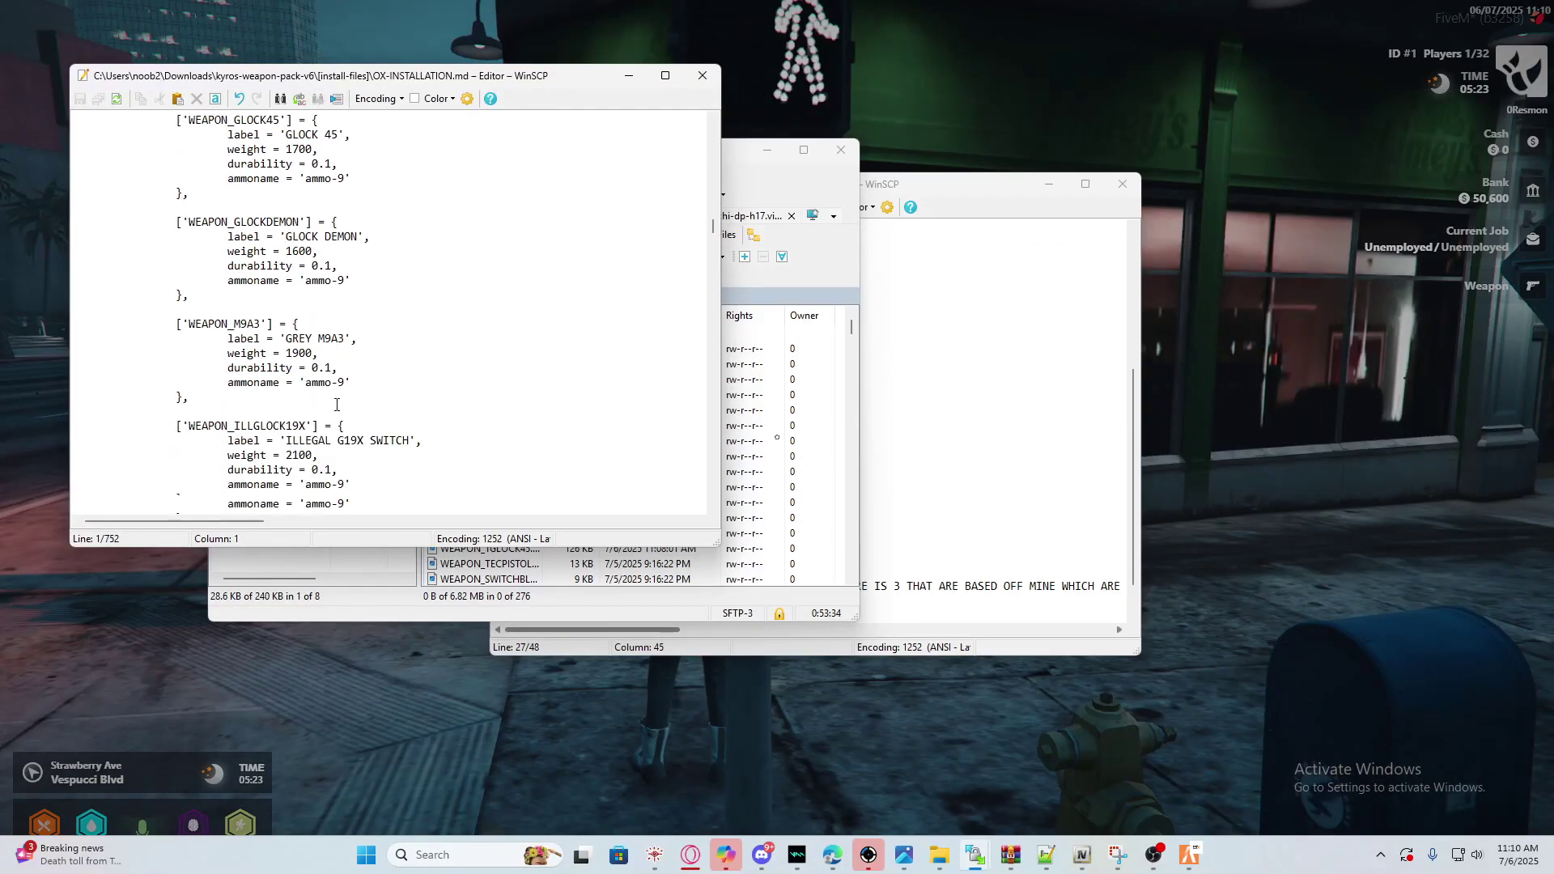
scroll(337, 404, down, 7)
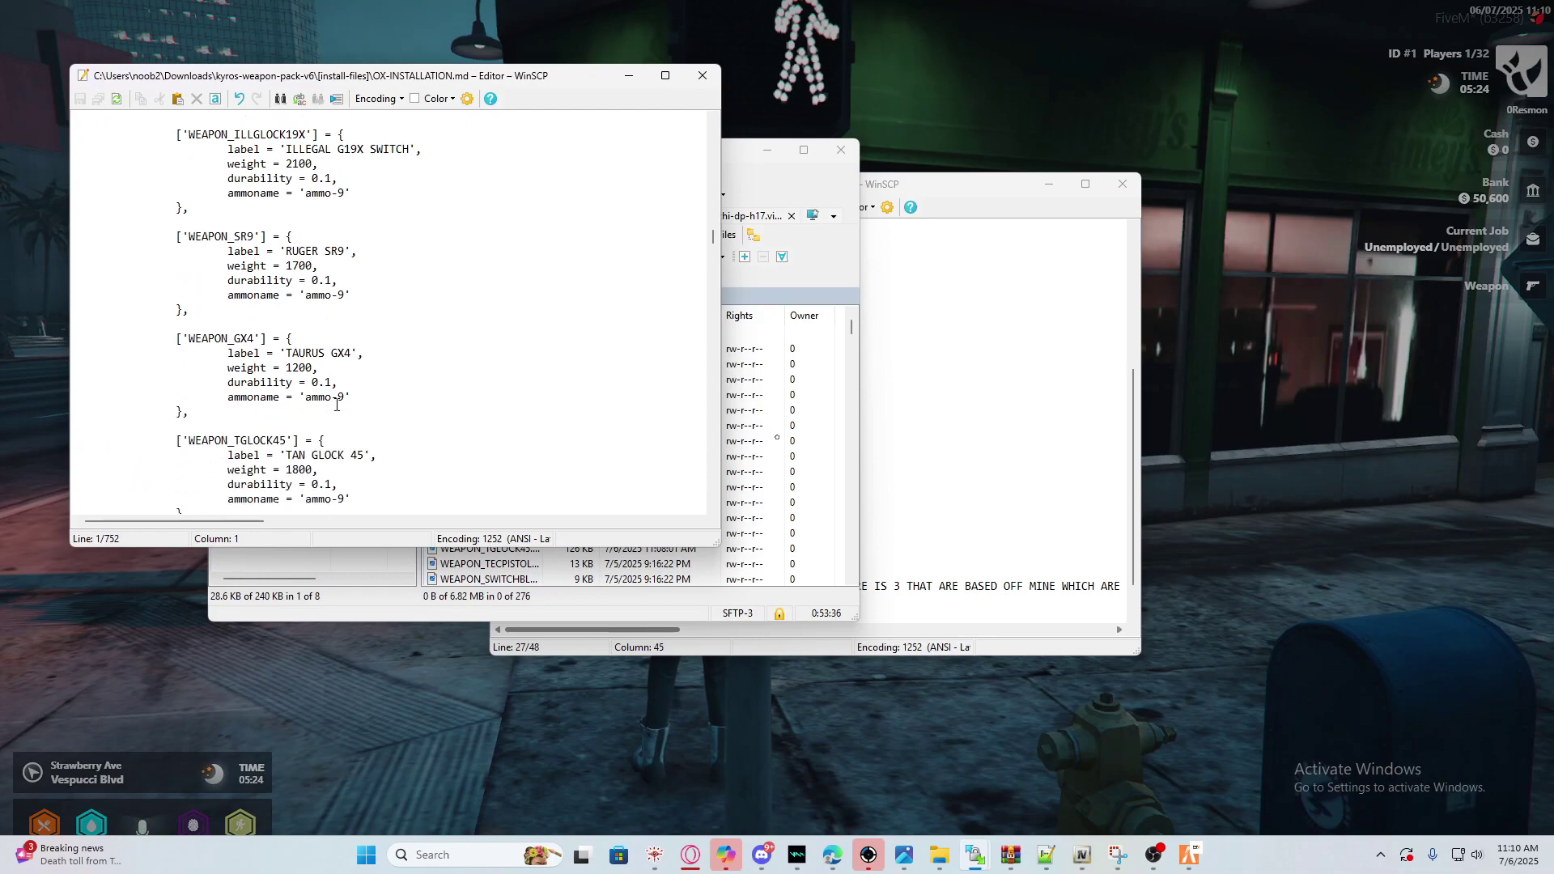
drag(309, 390, 347, 389)
Switch to txAdmin and run "giveitem 1 ammo-9 100" in the live console
key(alt+Tab)
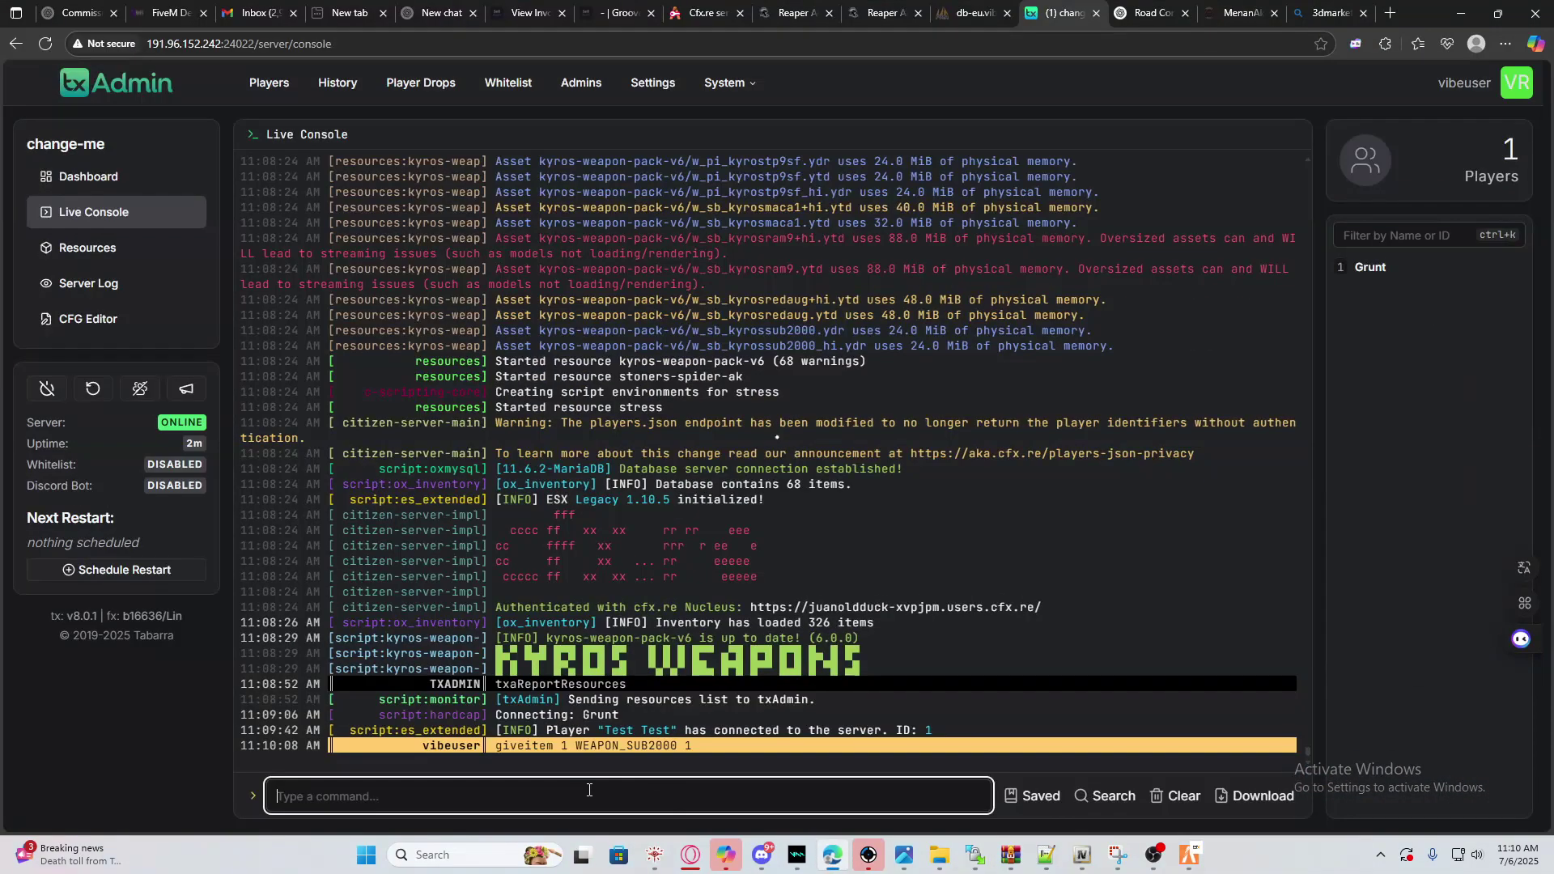
key(Up)
key(Up)
key(ctrl+a)
key(Down)
key(Down)
key(Down)
key(Up)
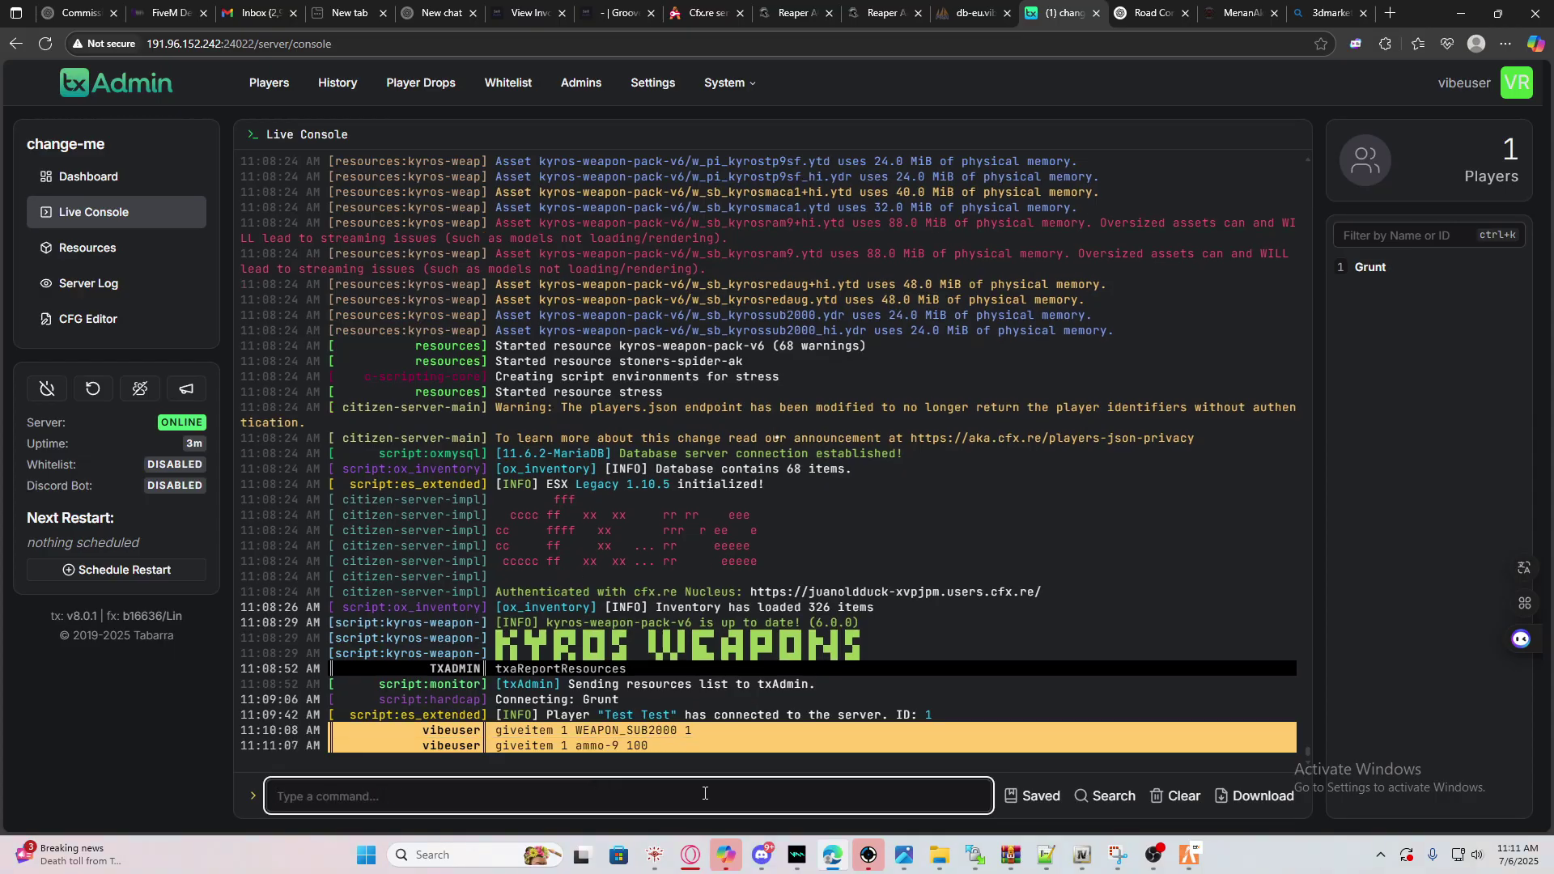
Return to FiveM and test the KEL-TEC SUB2000 by firing and reloading it on the street
click(1187, 855)
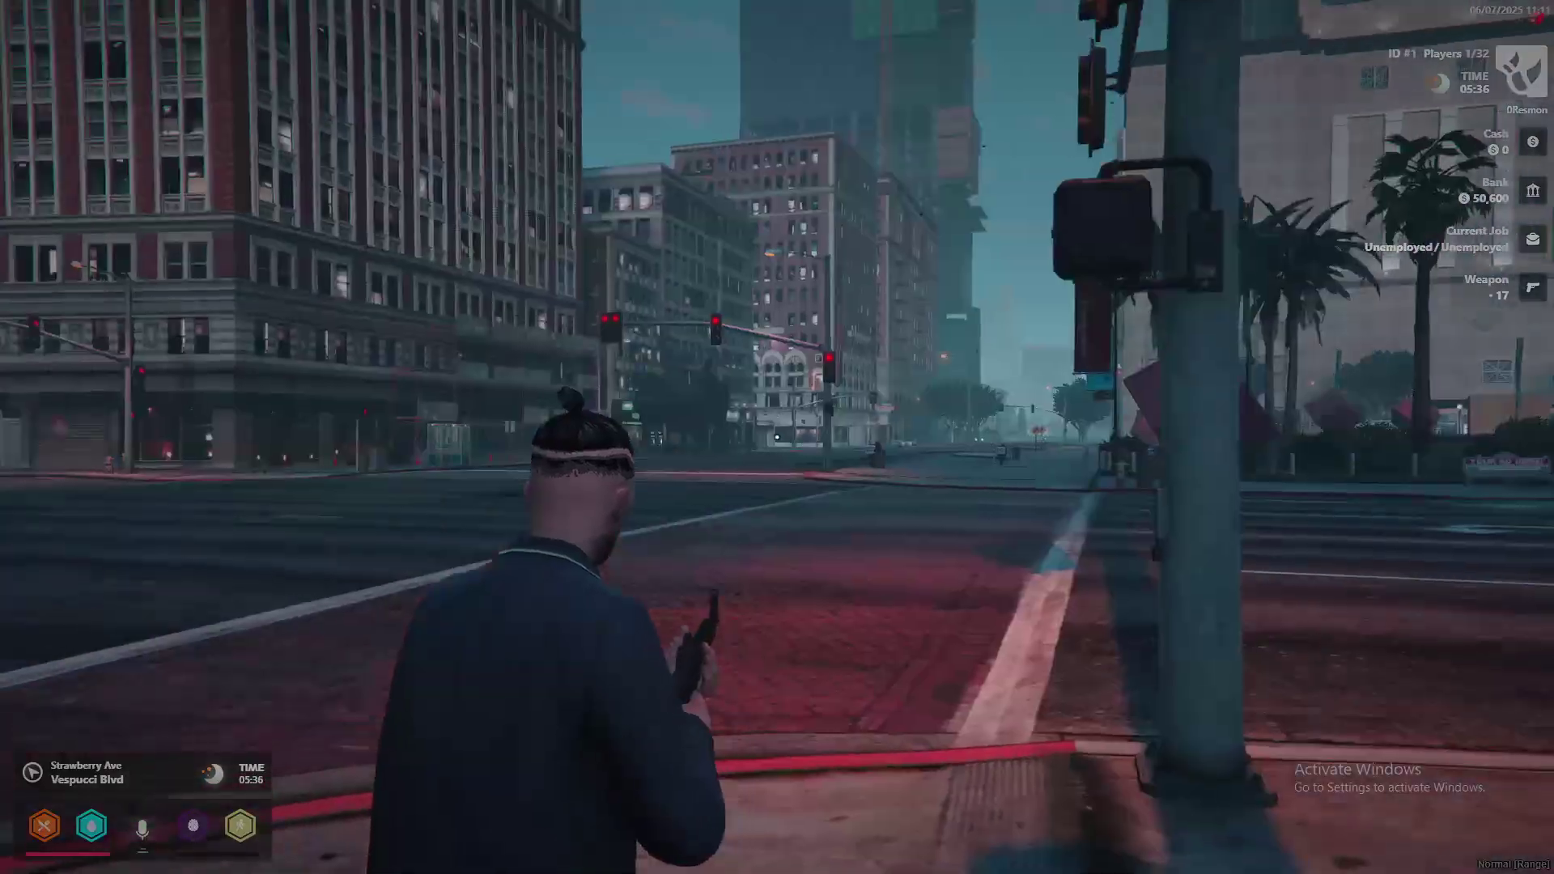
drag(777, 437, 776, 438)
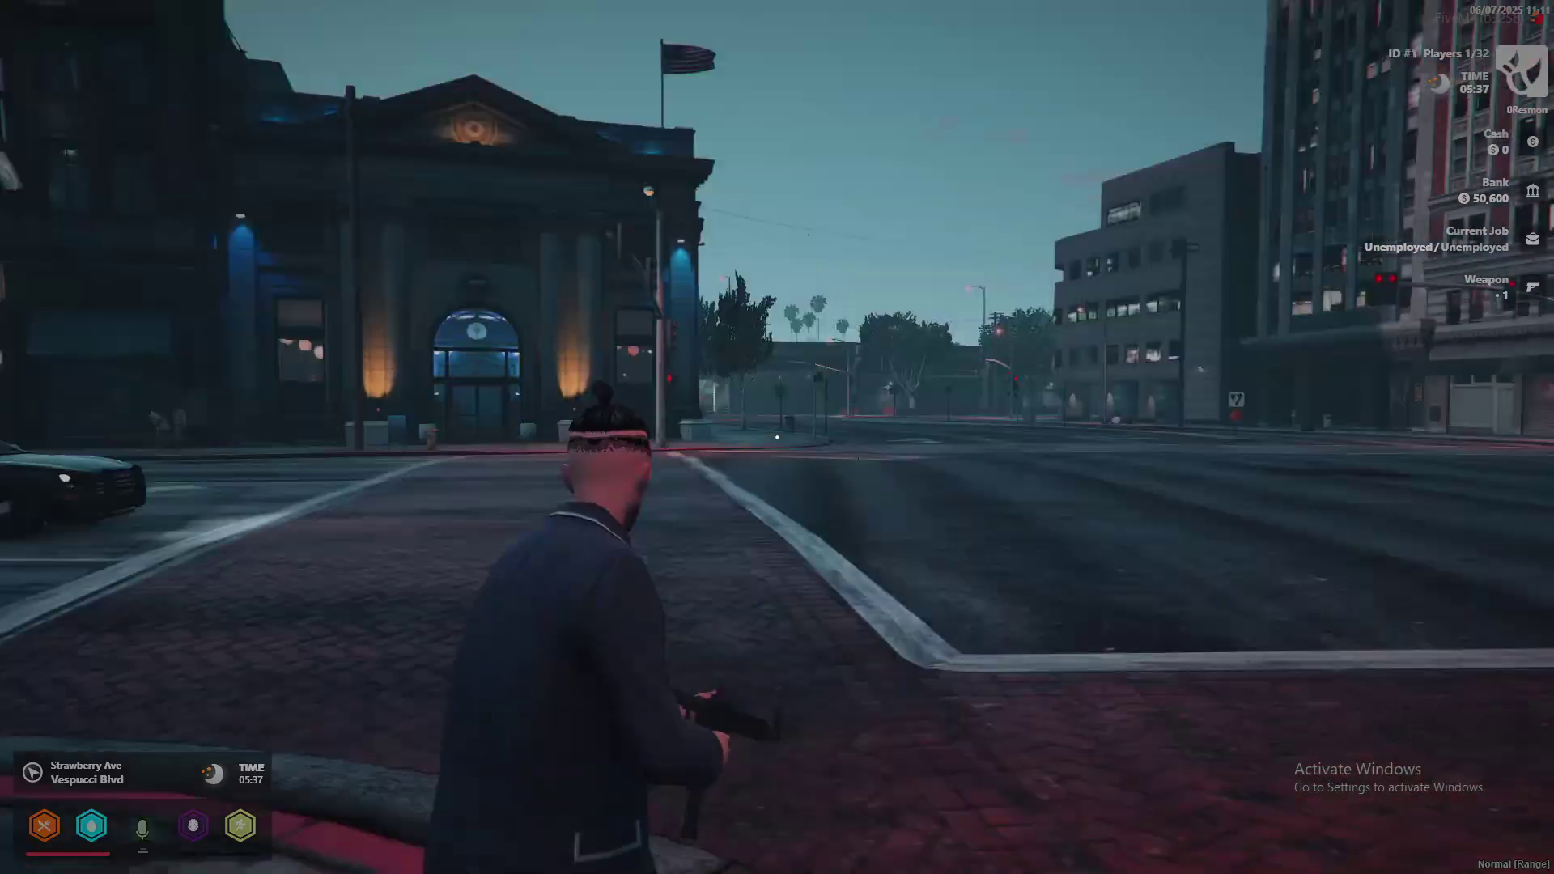
key(r)
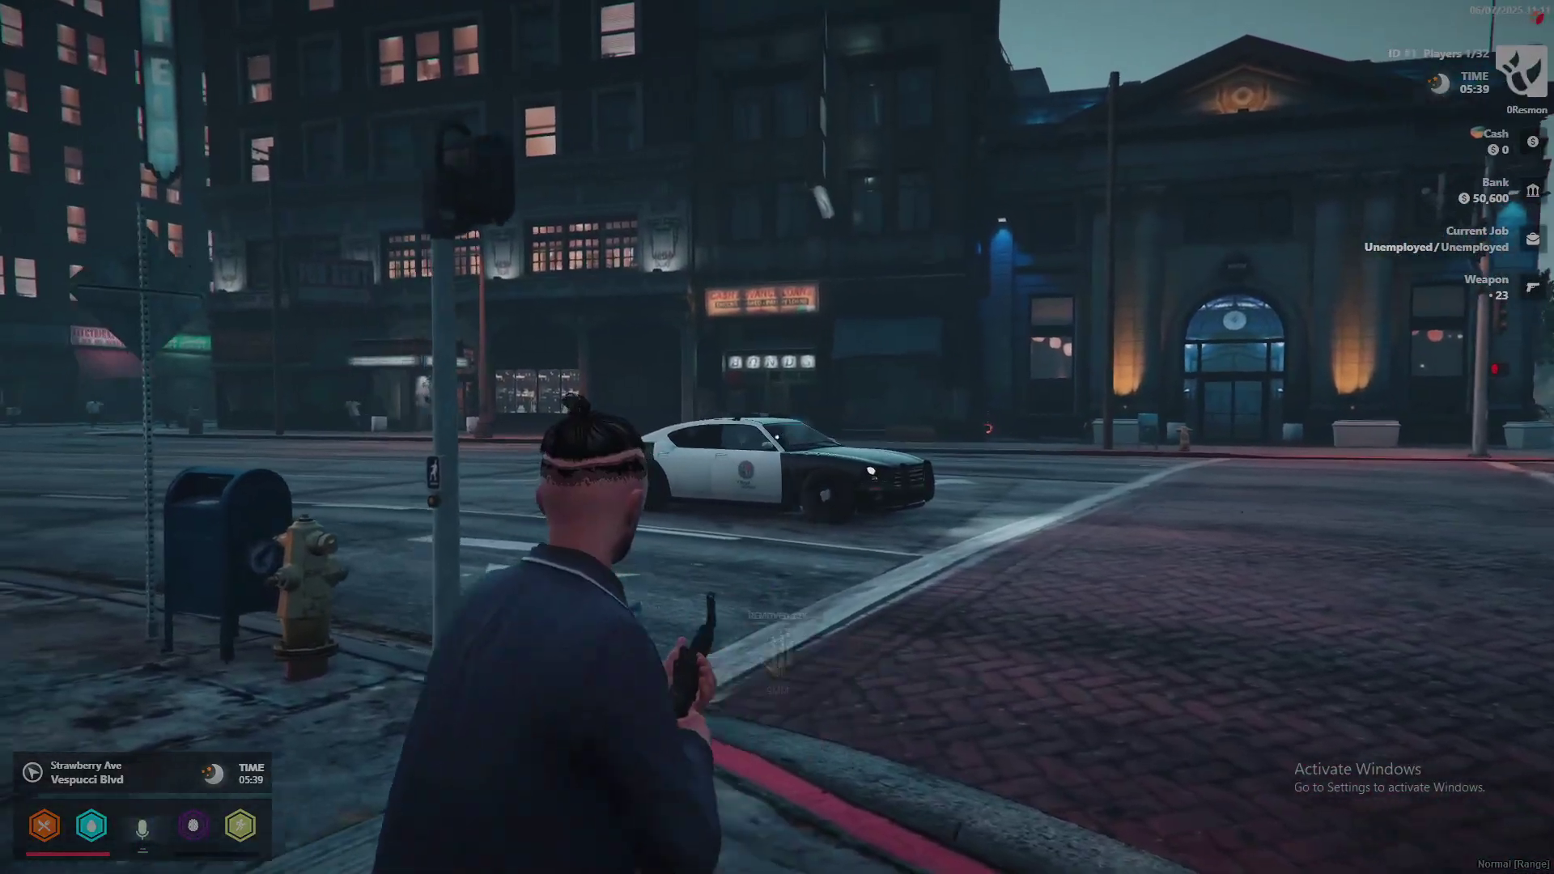
drag(777, 437, 777, 437)
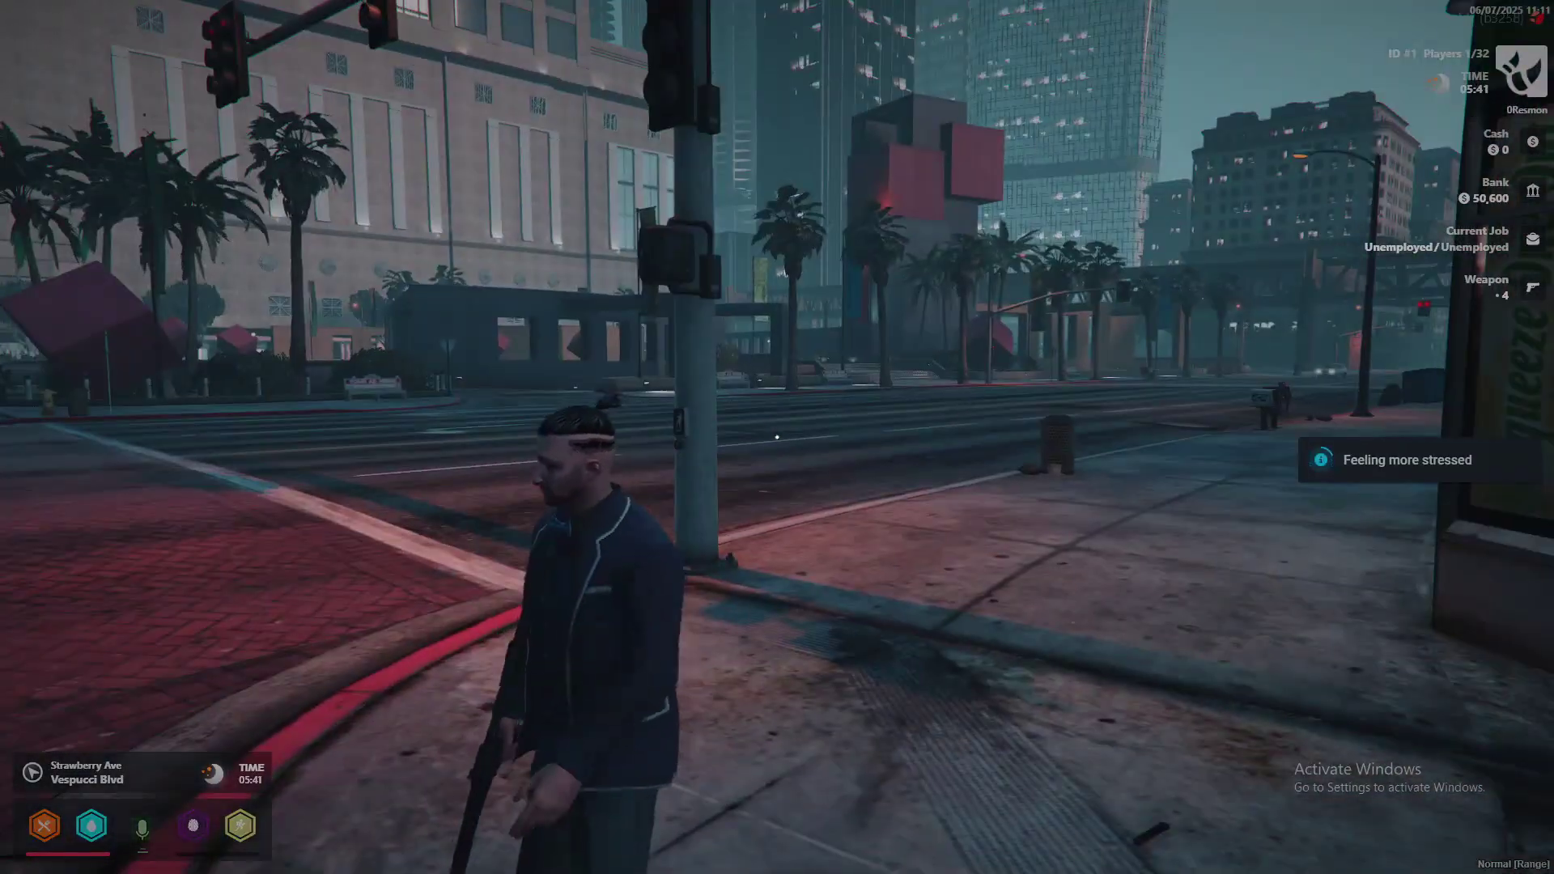